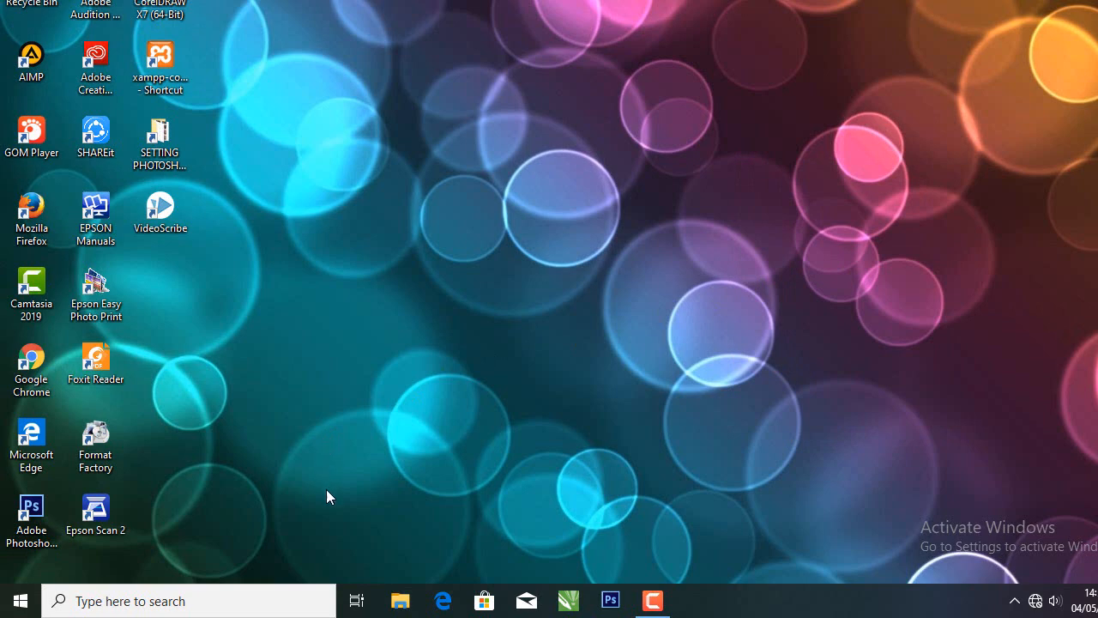
# Launch Adobe Photoshop from the desktop.
pyautogui.click(222, 605)
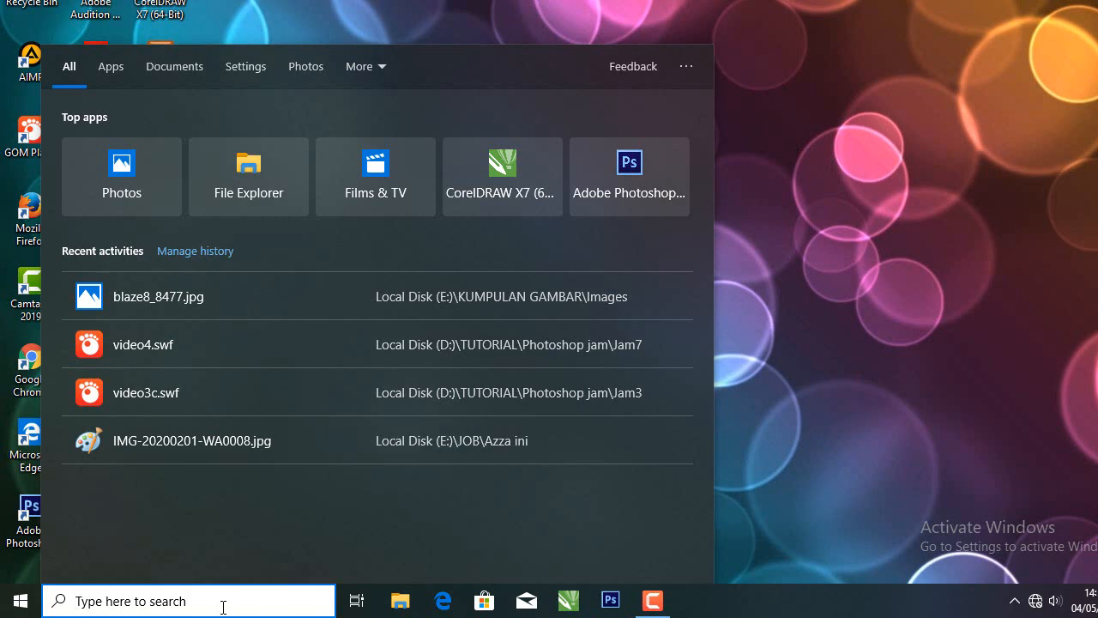
pyautogui.click(785, 331)
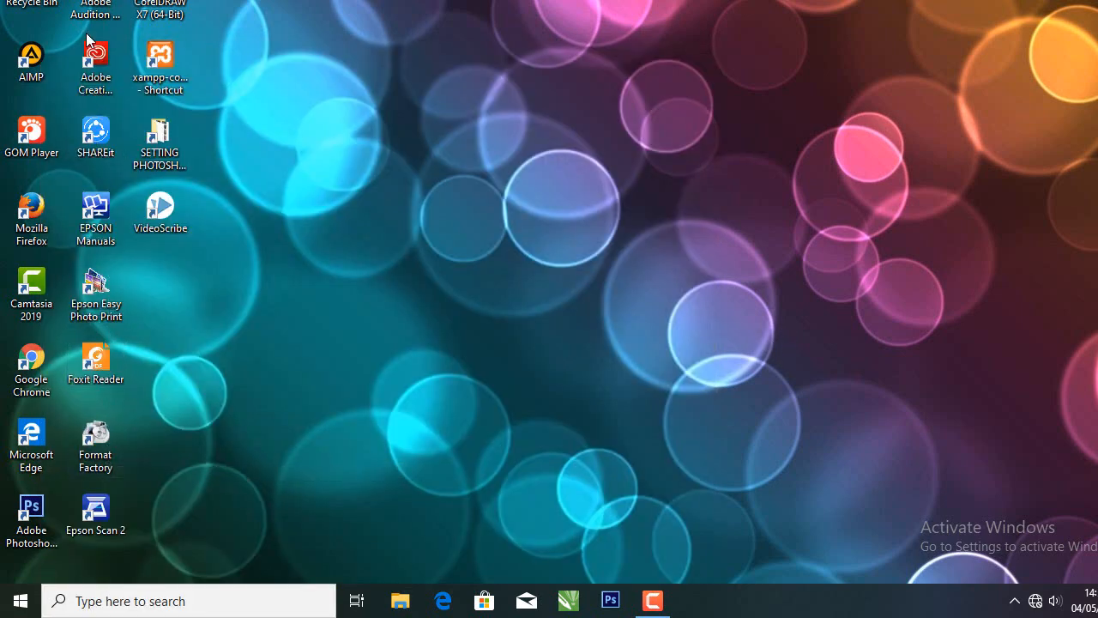
pyautogui.doubleClick(31, 534)
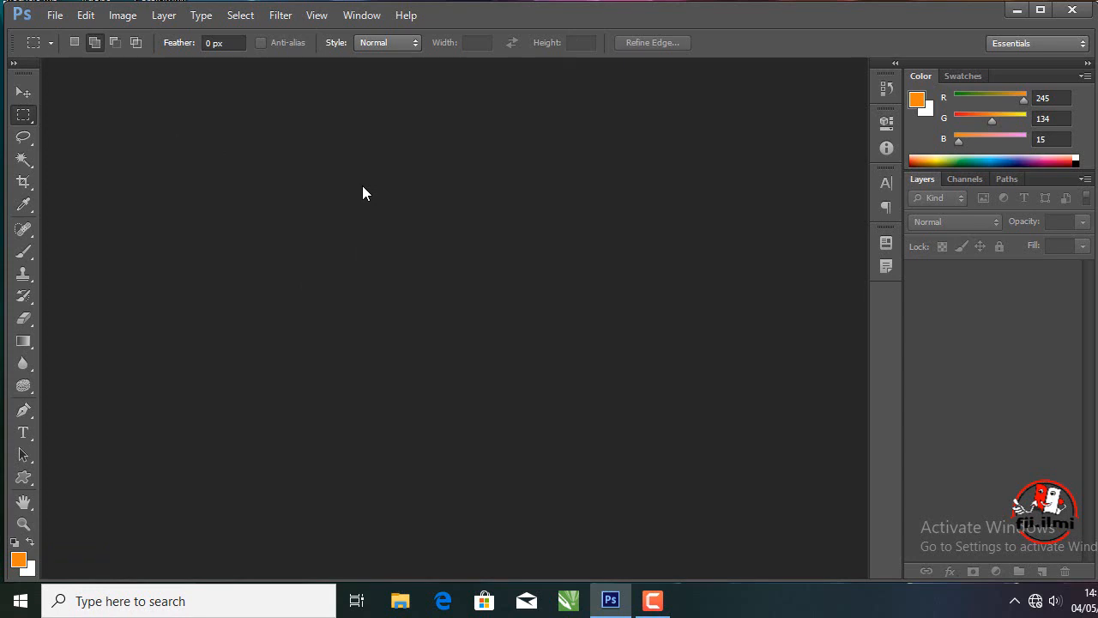
# Examine the file commands, the Move and Type tool options, and the workspace's Color, Swatches, Channels and Layers sections.
pyautogui.click(55, 17)
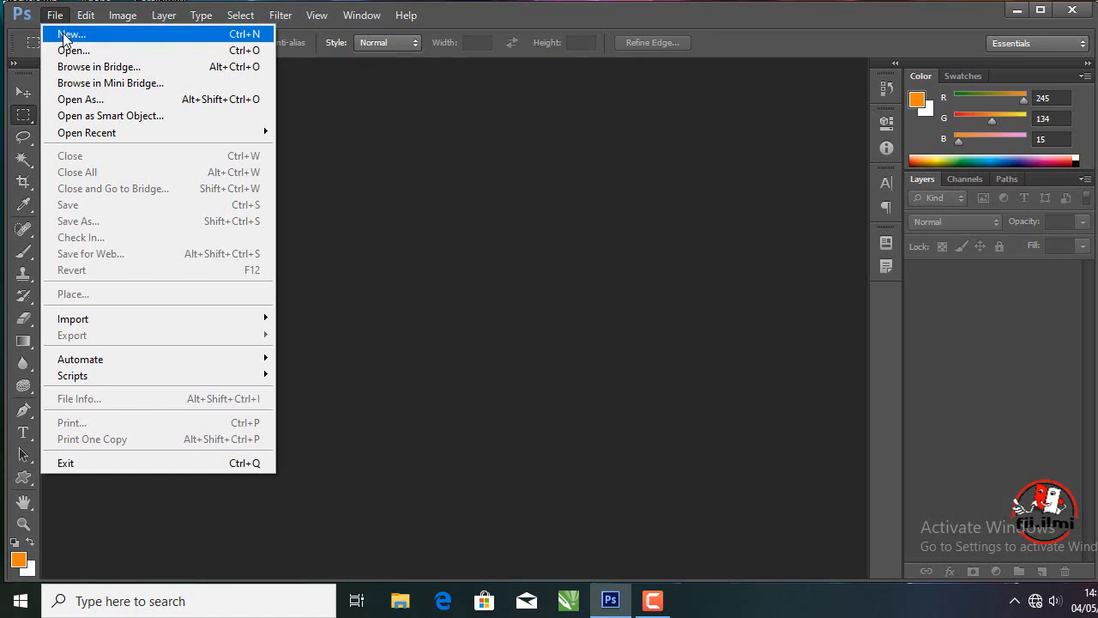
pyautogui.click(490, 16)
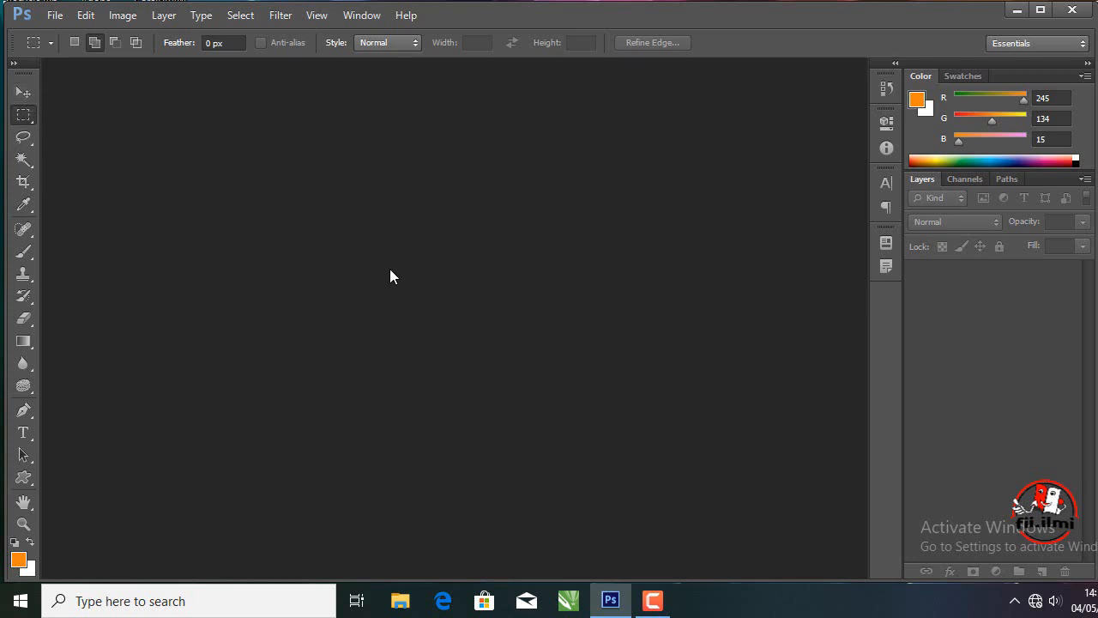
pyautogui.click(23, 93)
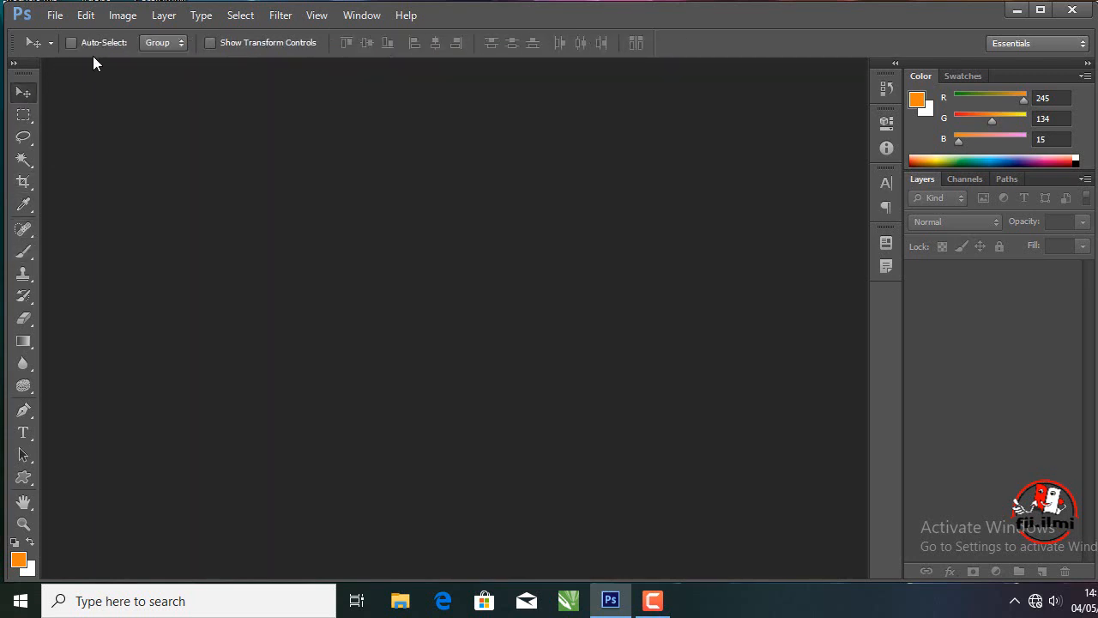
pyautogui.click(24, 434)
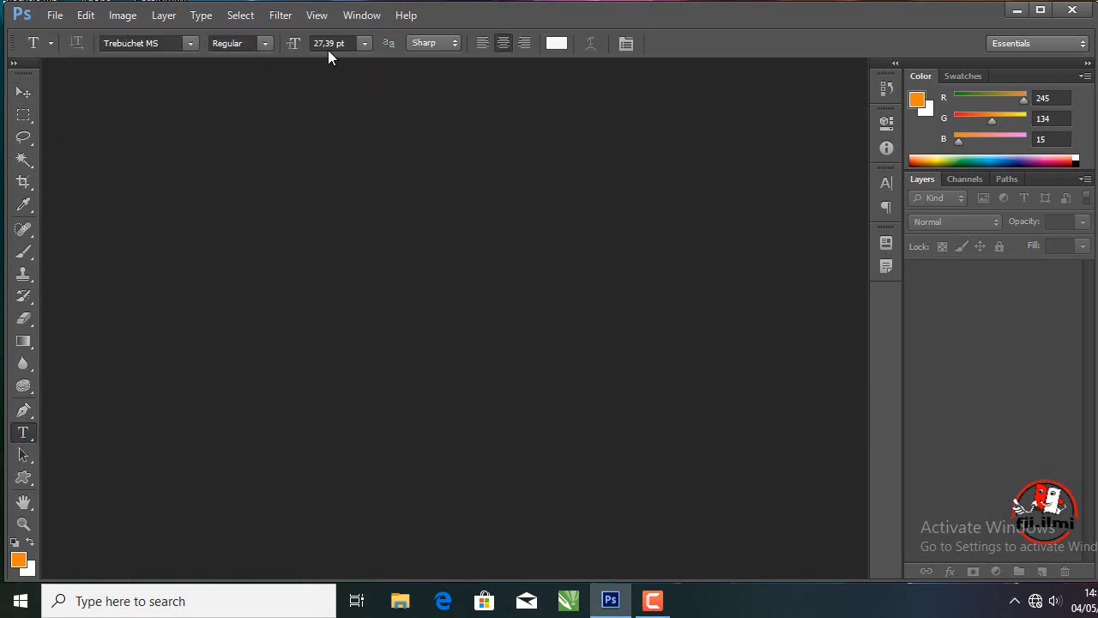
pyautogui.click(24, 92)
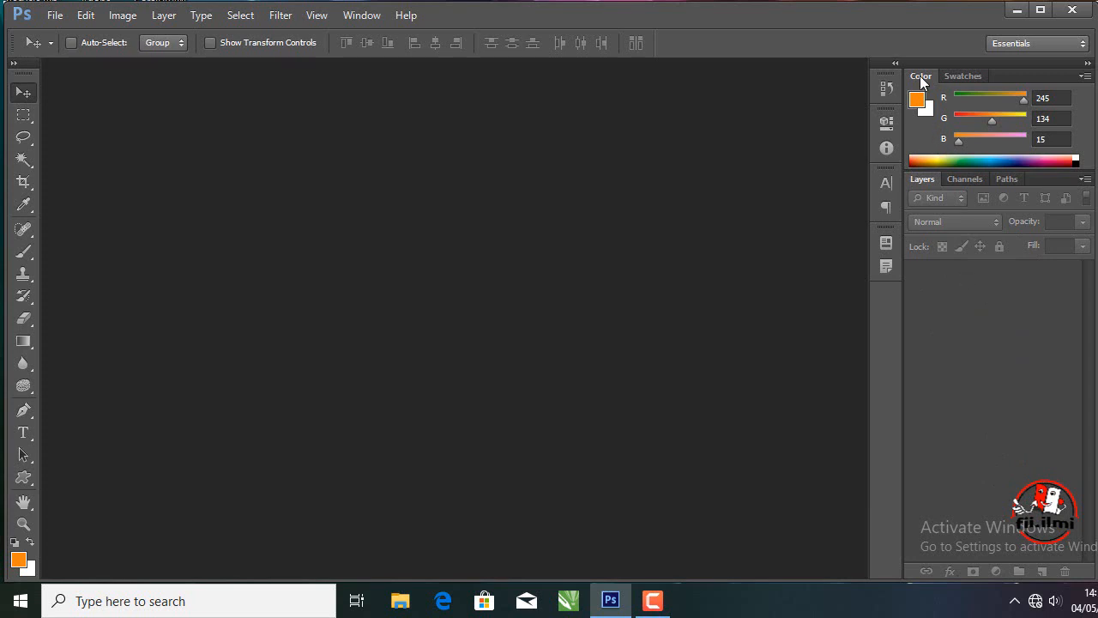
pyautogui.click(962, 78)
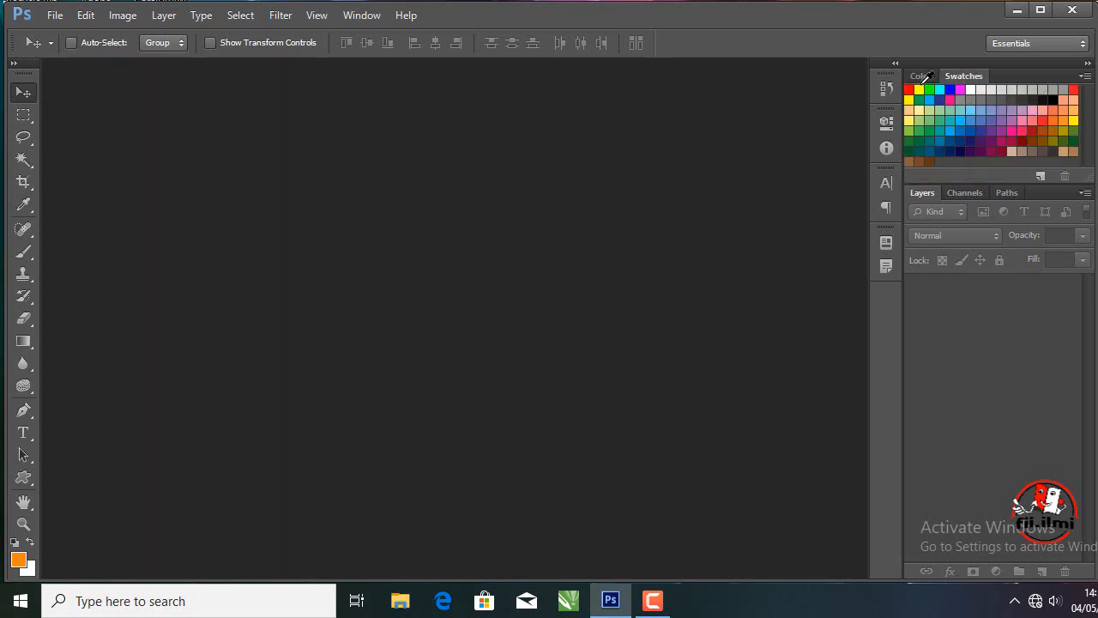
pyautogui.click(921, 77)
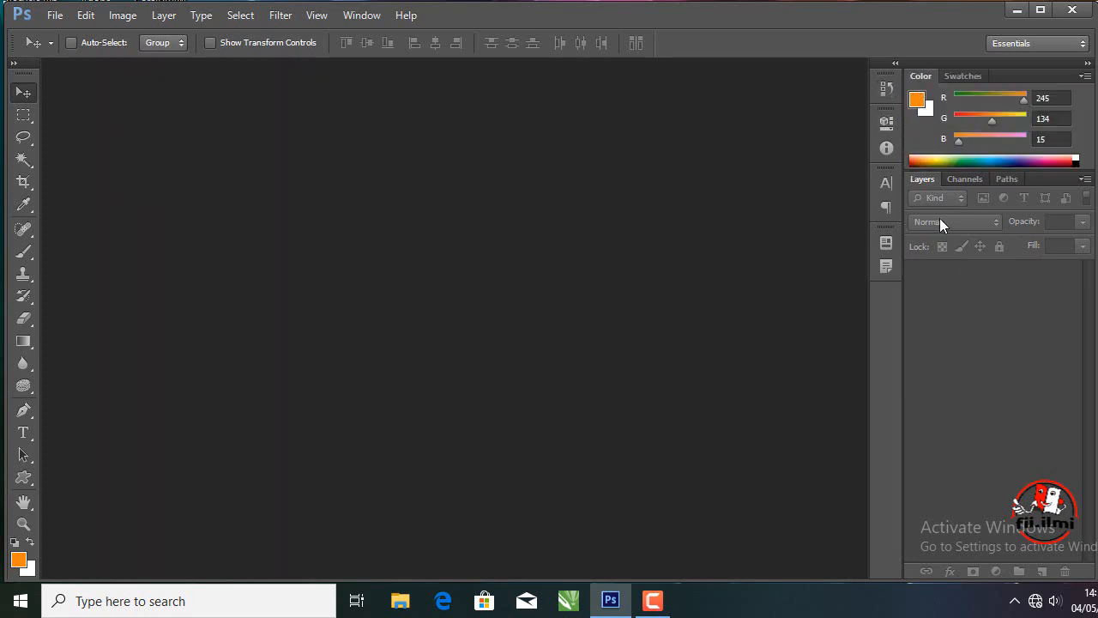
pyautogui.click(968, 178)
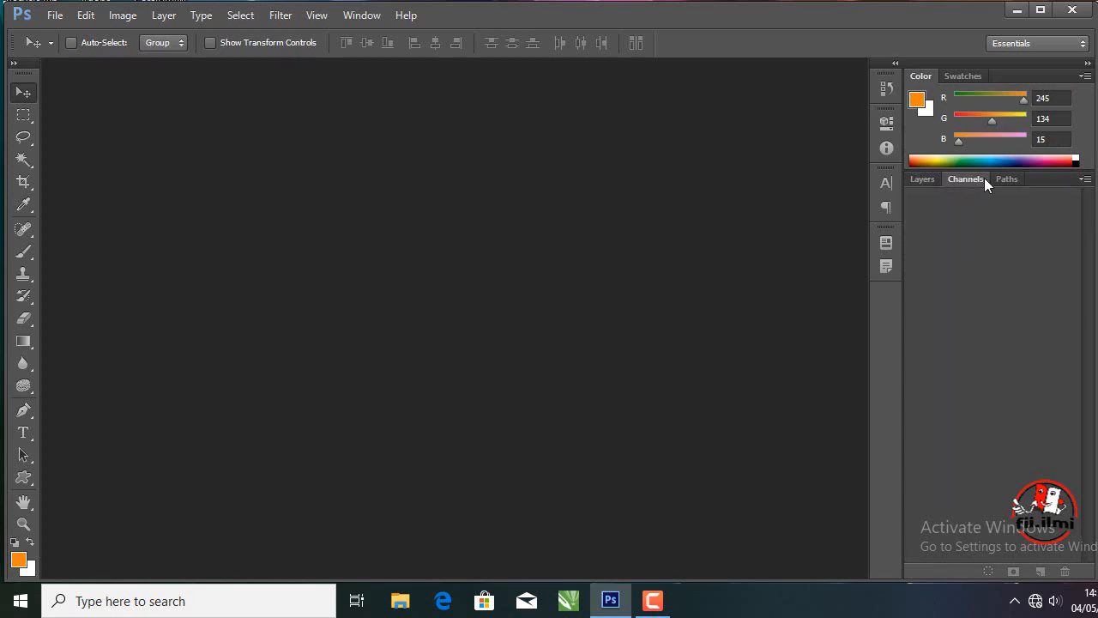
pyautogui.click(914, 179)
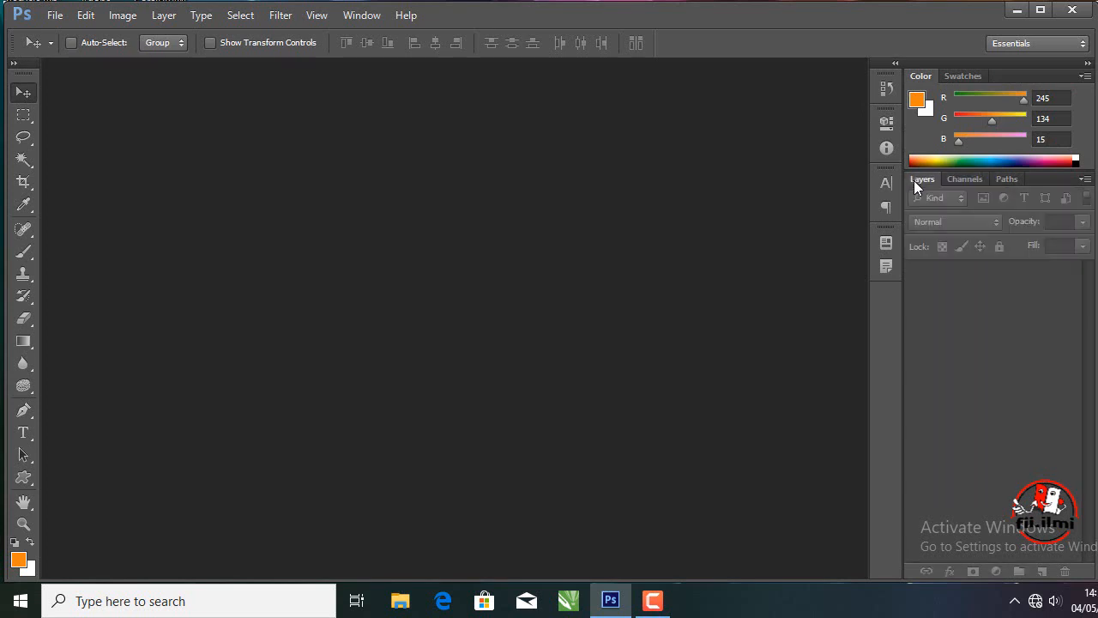
# Start a new document and review its width setting and the available measurement units.
pyautogui.click(55, 17)
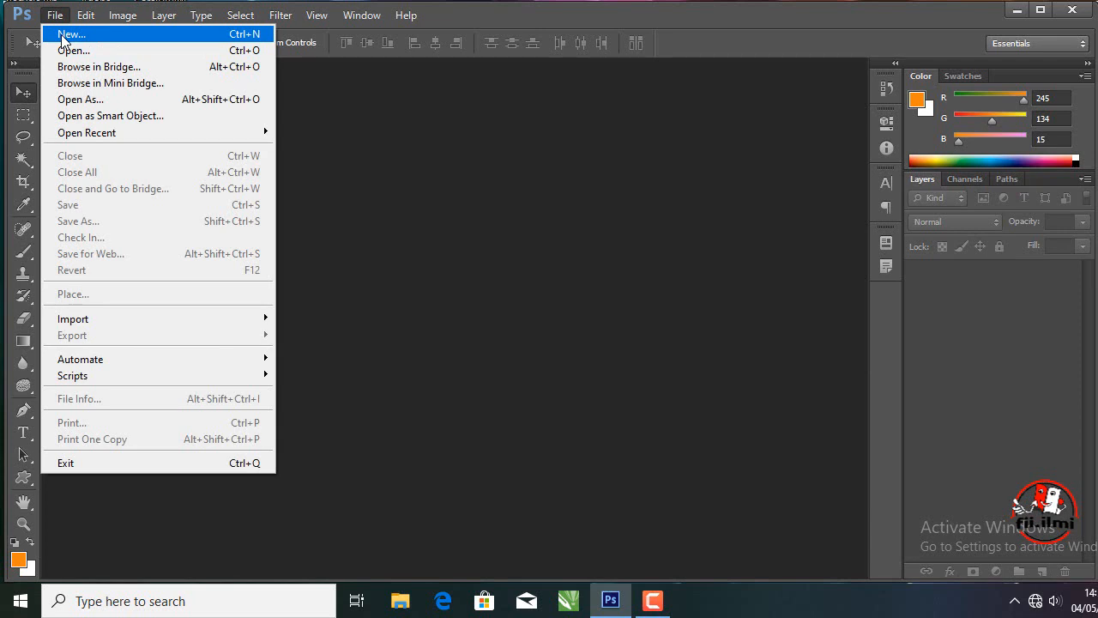
pyautogui.click(63, 34)
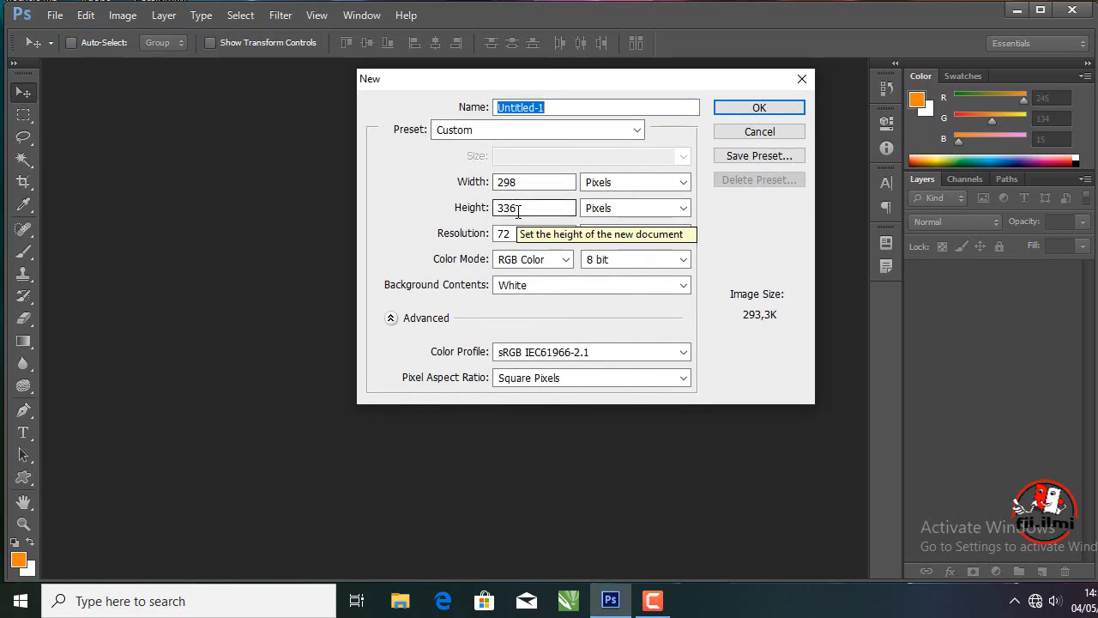
pyautogui.click(519, 182)
pyautogui.click(519, 182)
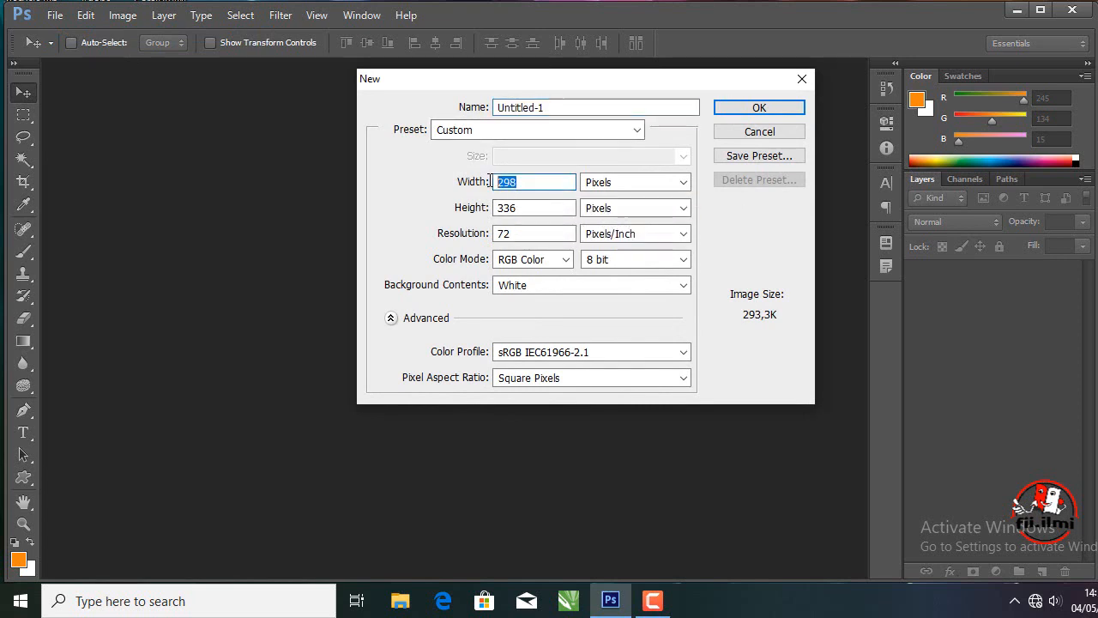
pyautogui.click(531, 188)
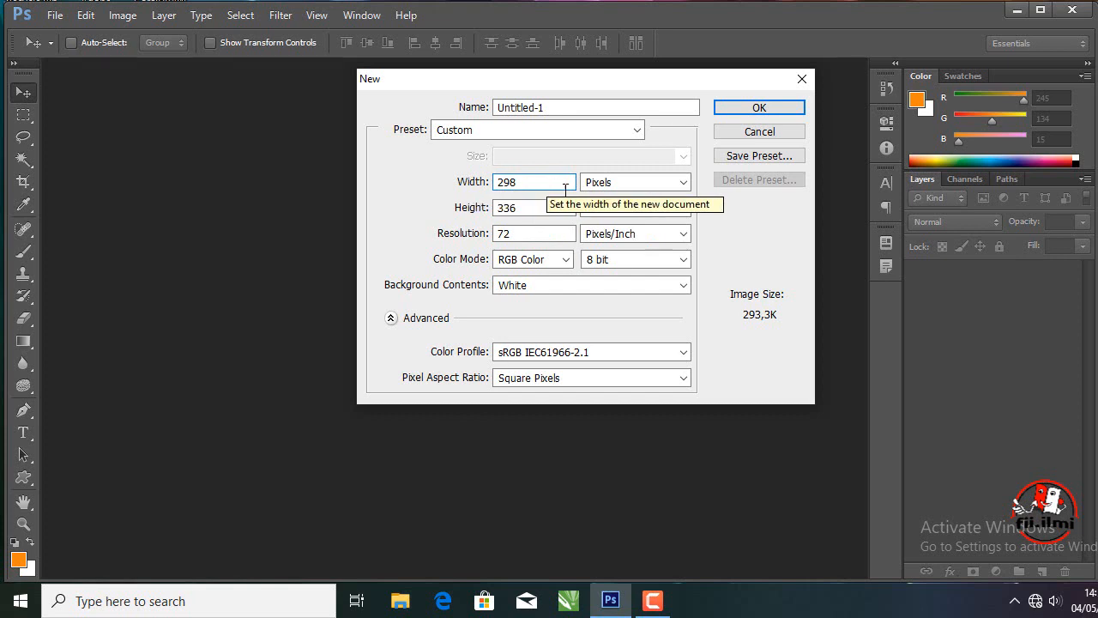
pyautogui.click(674, 184)
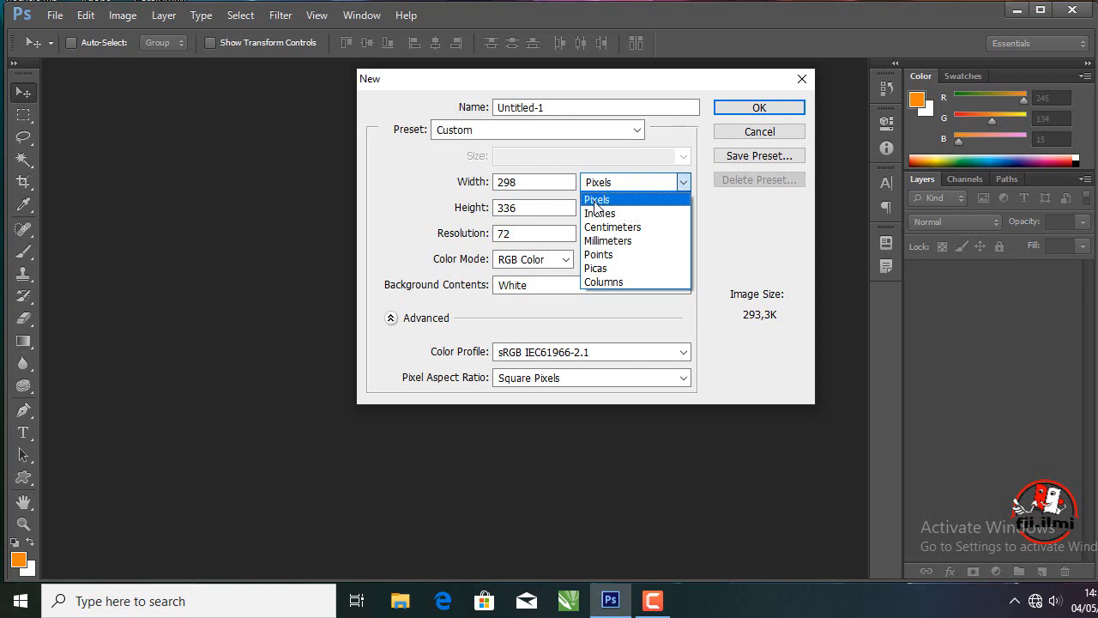
pyautogui.click(540, 238)
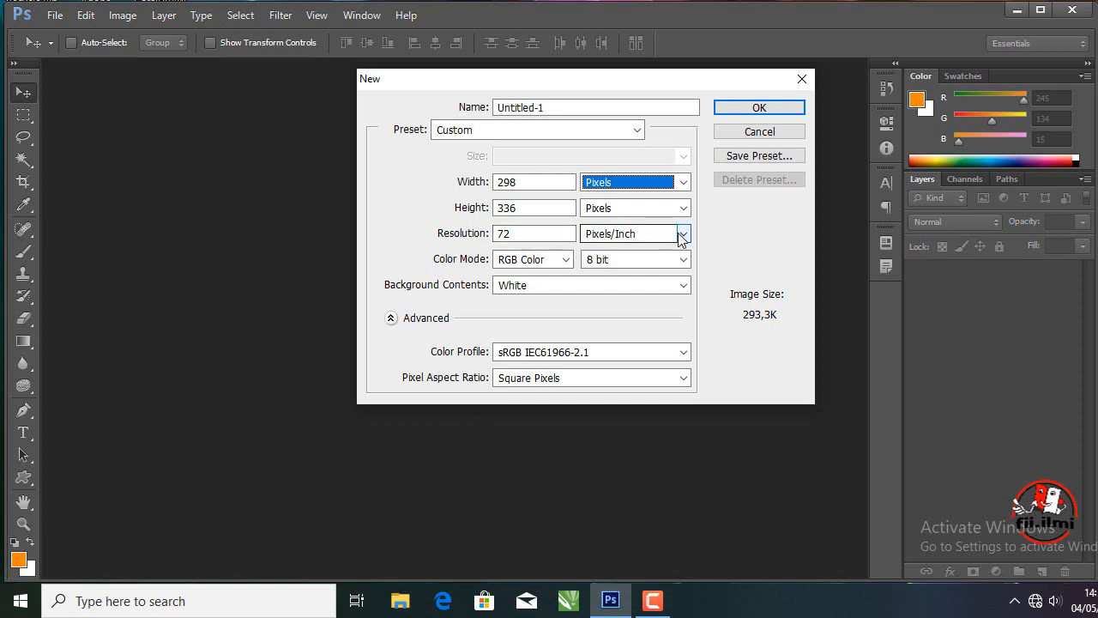
pyautogui.click(683, 182)
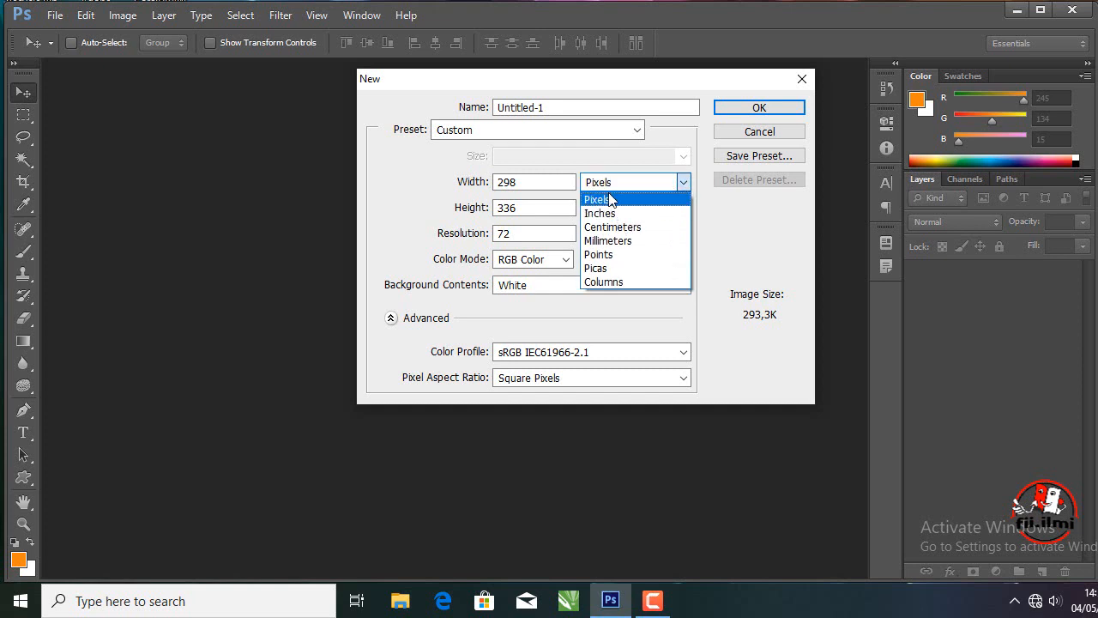
pyautogui.click(522, 235)
# Try a resolution of 300 pixels/inch for the new document and restore it to 72.
pyautogui.moveTo(522, 235); pyautogui.dragTo(481, 236)
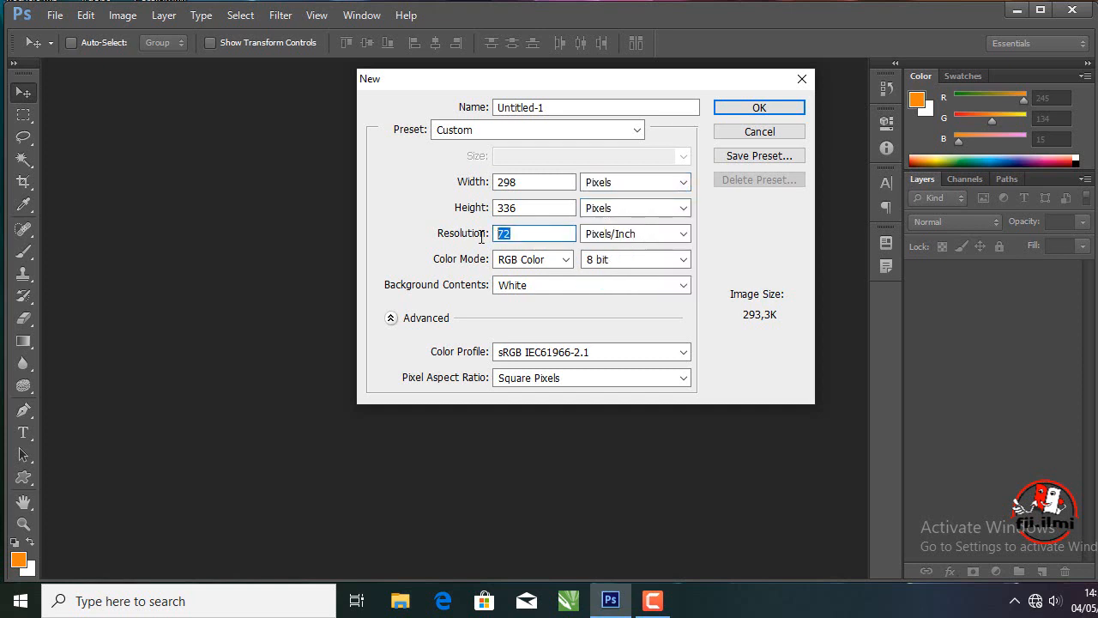
pyautogui.write('300')
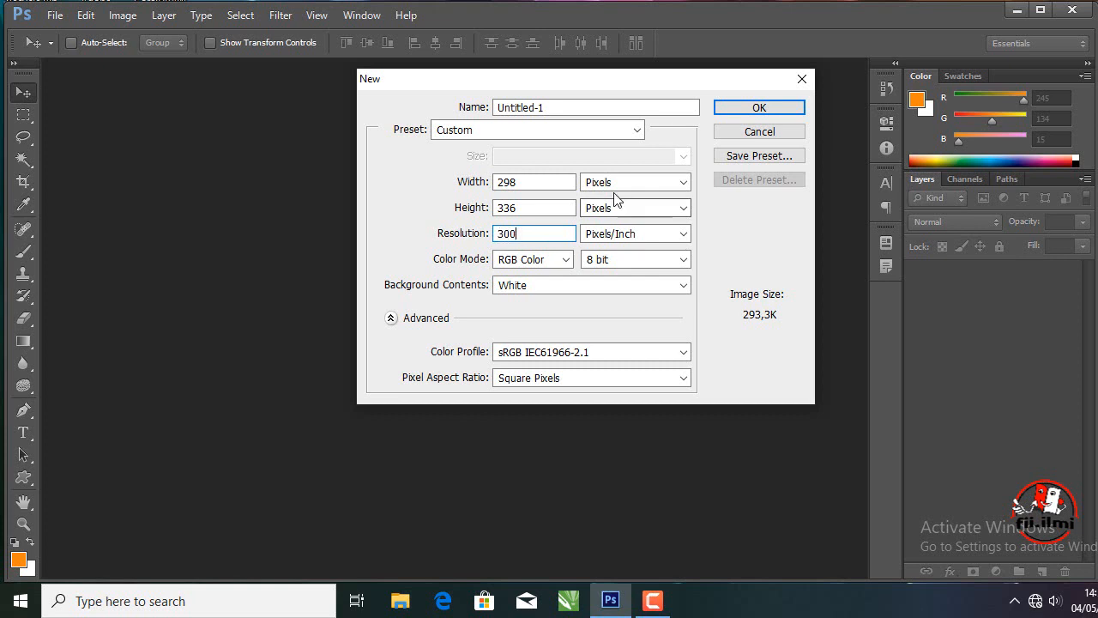
pyautogui.doubleClick(531, 233)
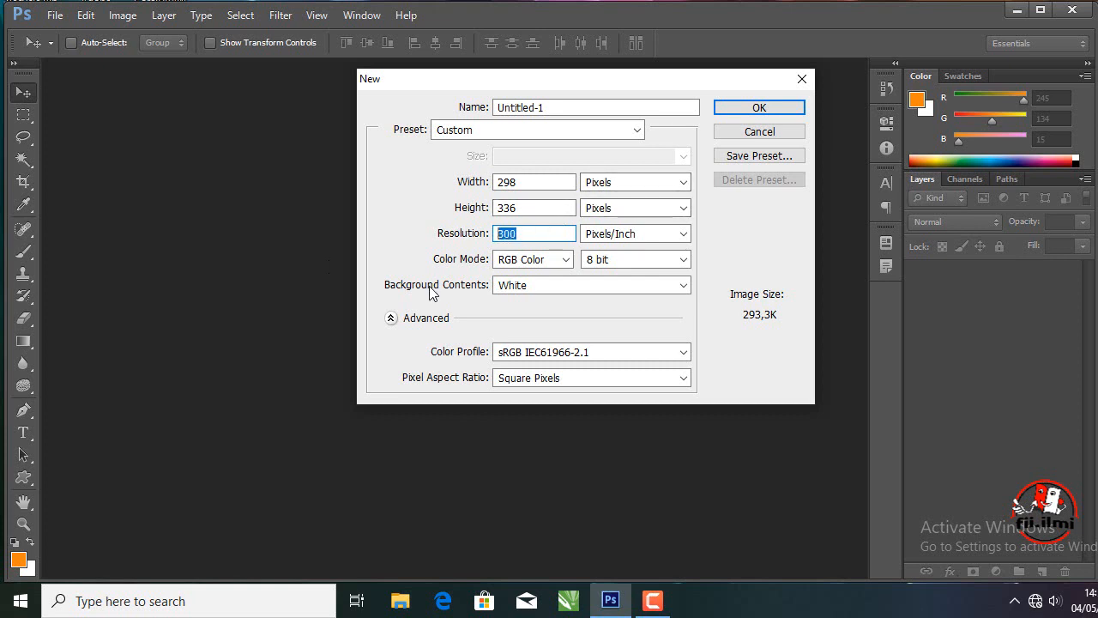
pyautogui.write('72')
# Switch the new document's dimension units to Centimeters and back to Pixels.
pyautogui.click(613, 182)
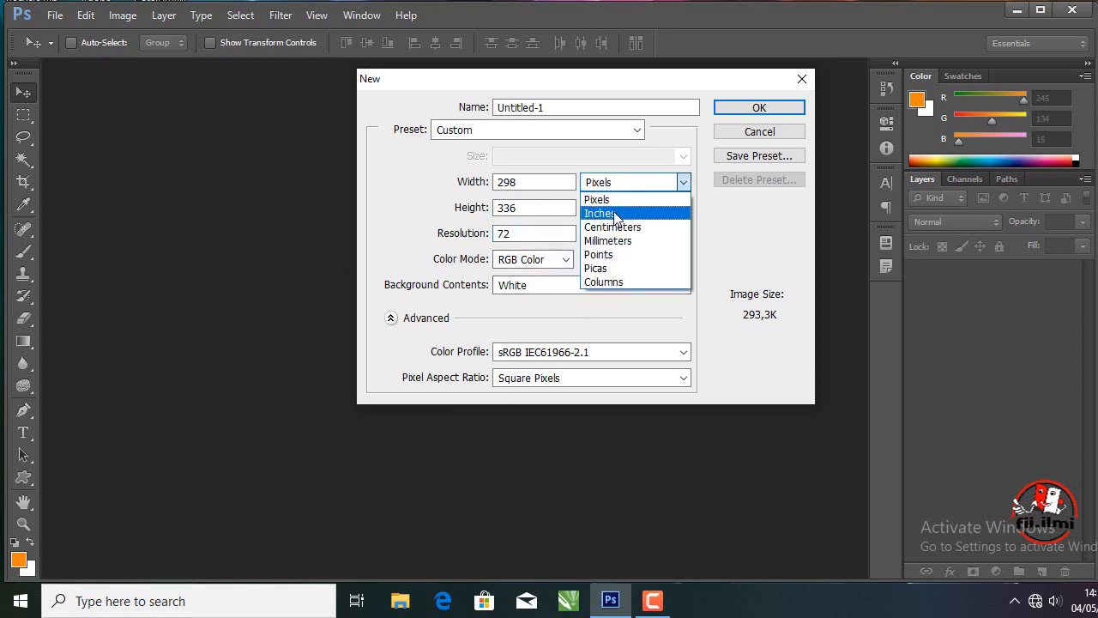
pyautogui.click(612, 226)
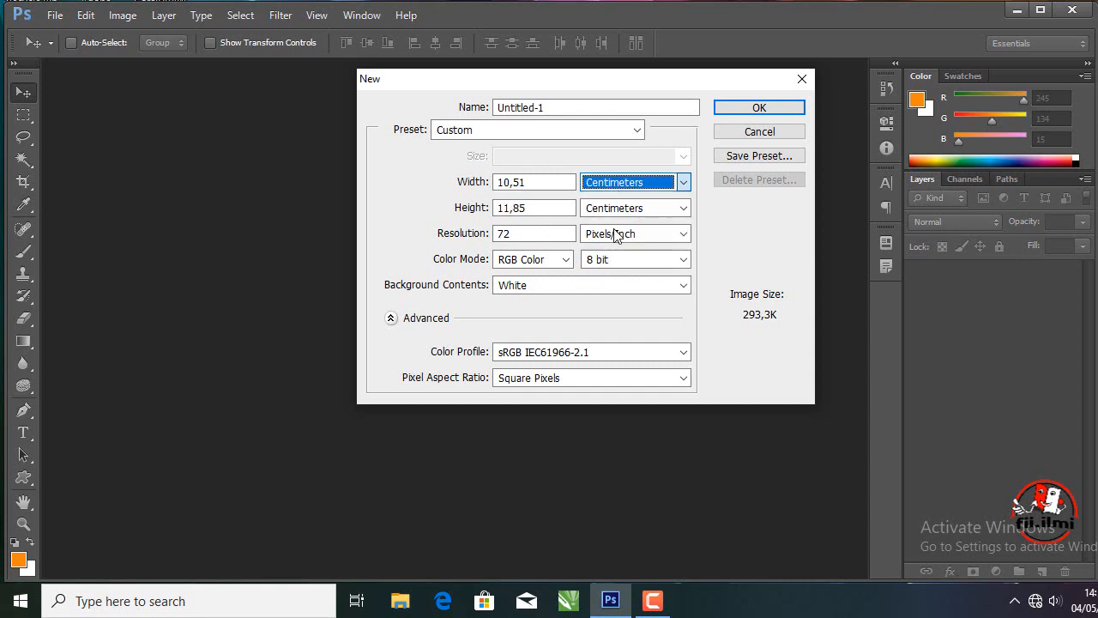
pyautogui.click(619, 185)
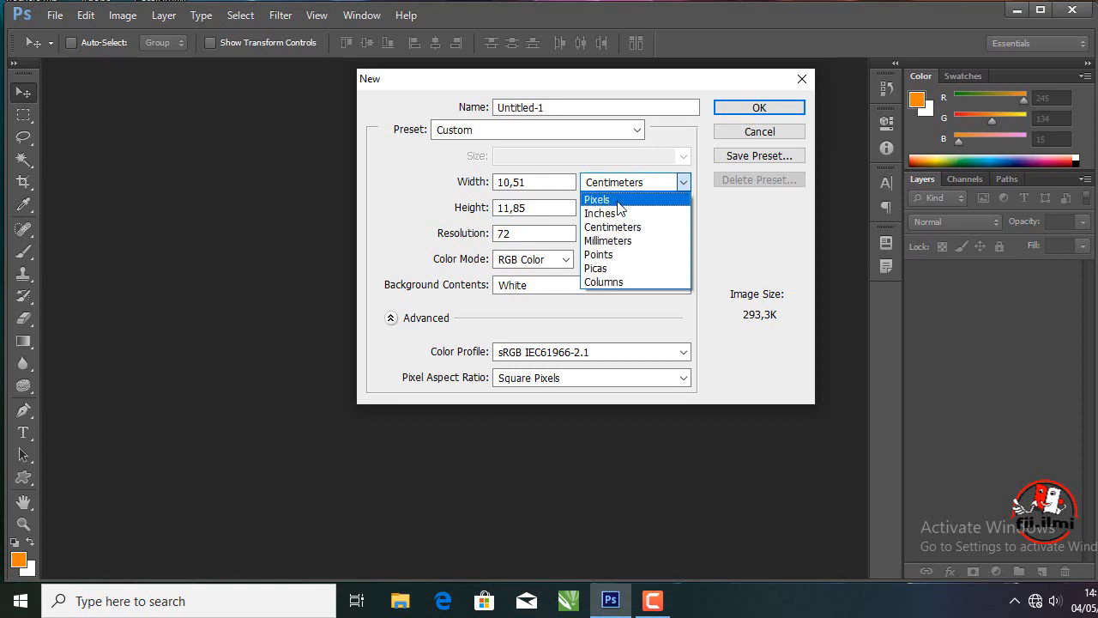
pyautogui.click(618, 202)
# Set the new document's width to 1000 pixels and its height to 700 pixels.
pyautogui.doubleClick(522, 183)
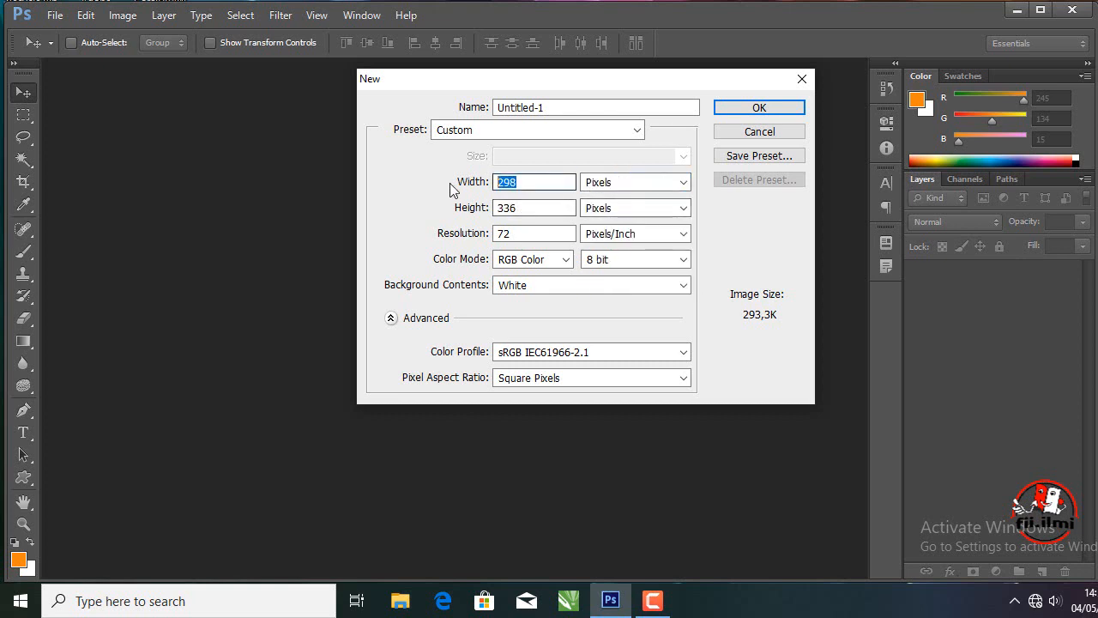
pyautogui.write('900')
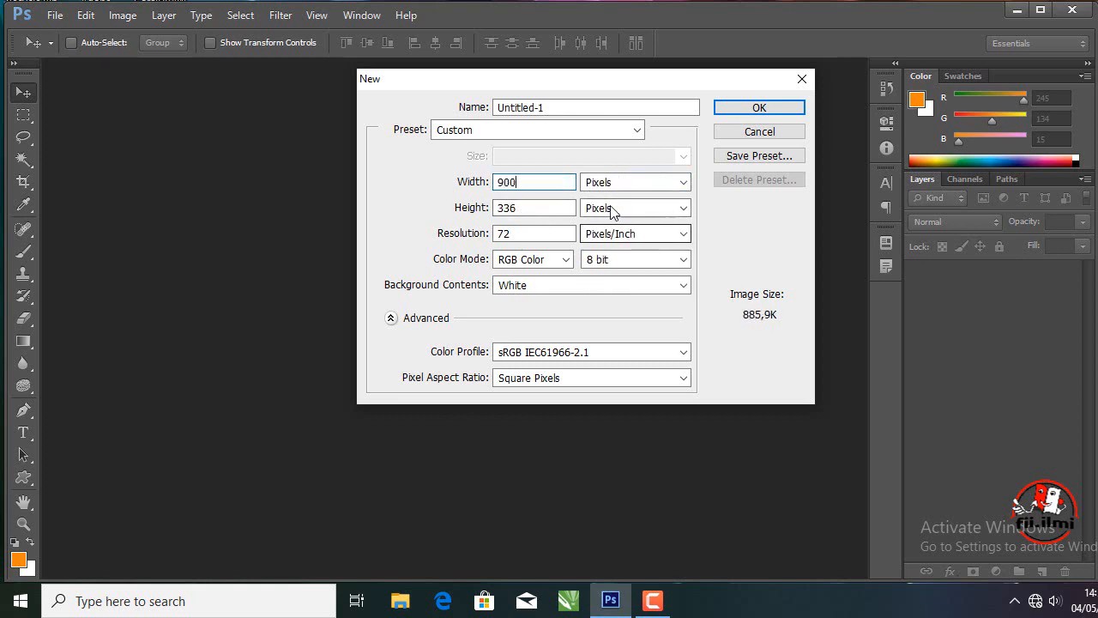
pyautogui.click(540, 208)
pyautogui.doubleClick(540, 209)
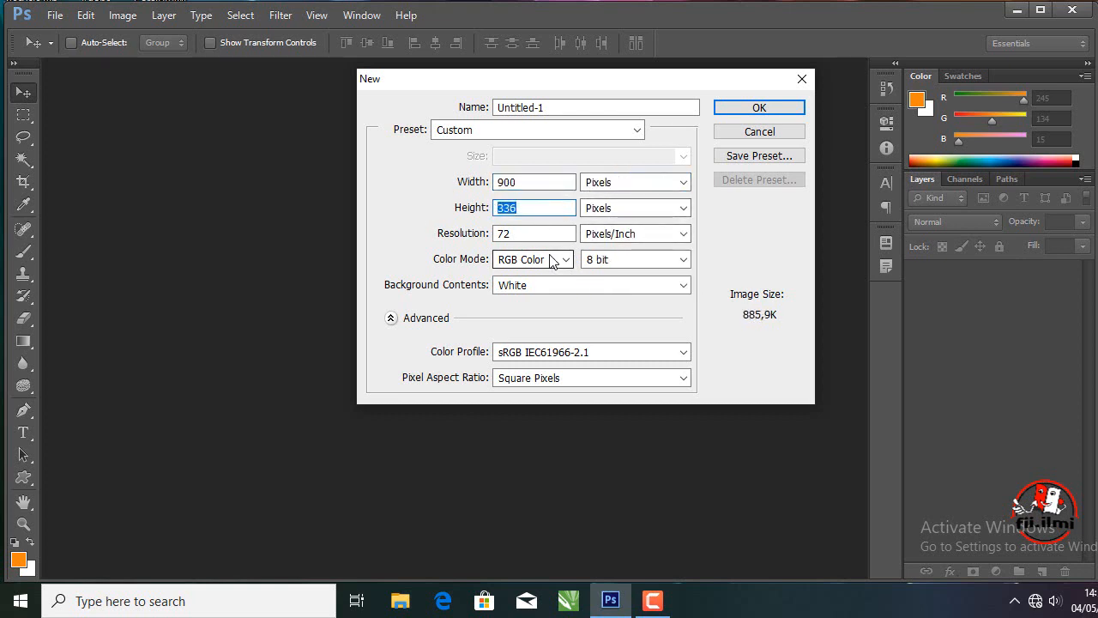
pyautogui.write('700')
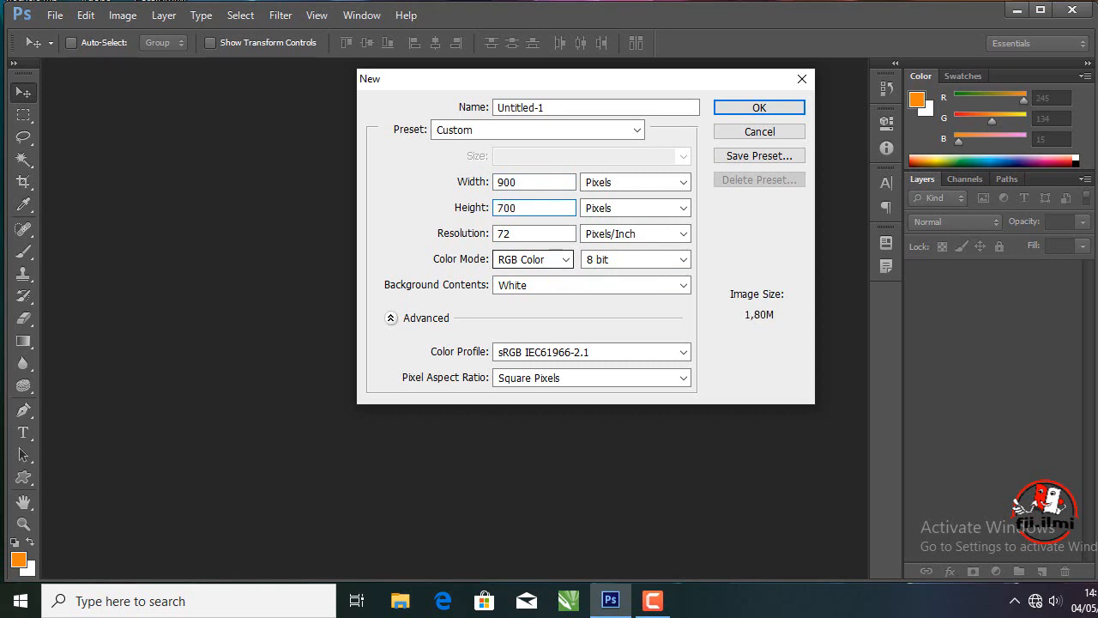
pyautogui.doubleClick(508, 181)
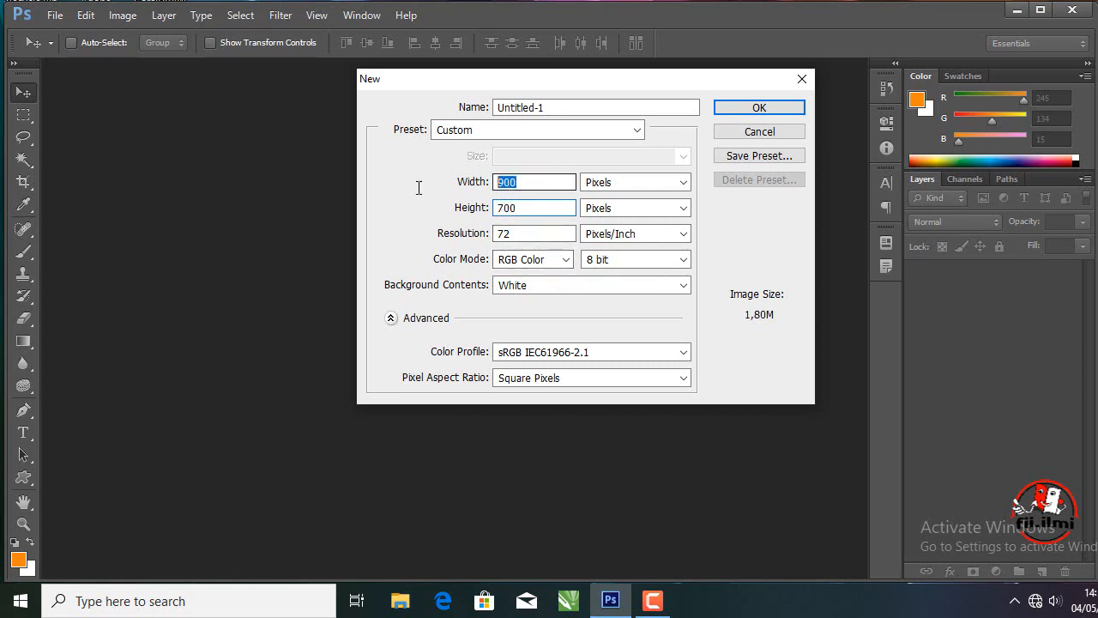
pyautogui.write('1000')
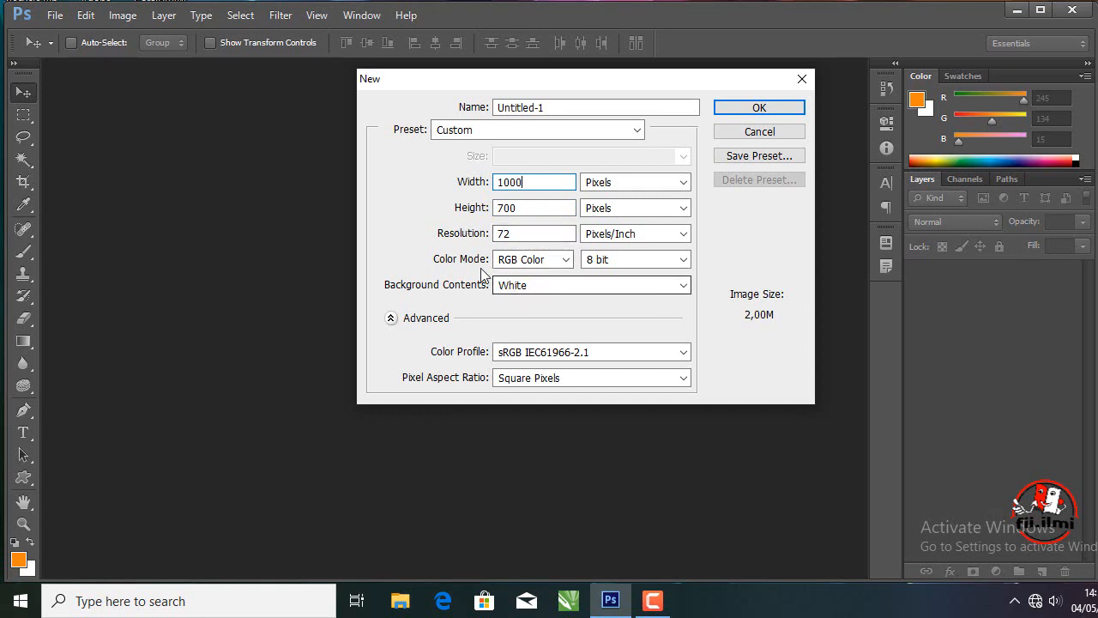
# Choose RGB Color as the new document's color mode and review the bit depth options, keeping 8 bit.
pyautogui.click(565, 261)
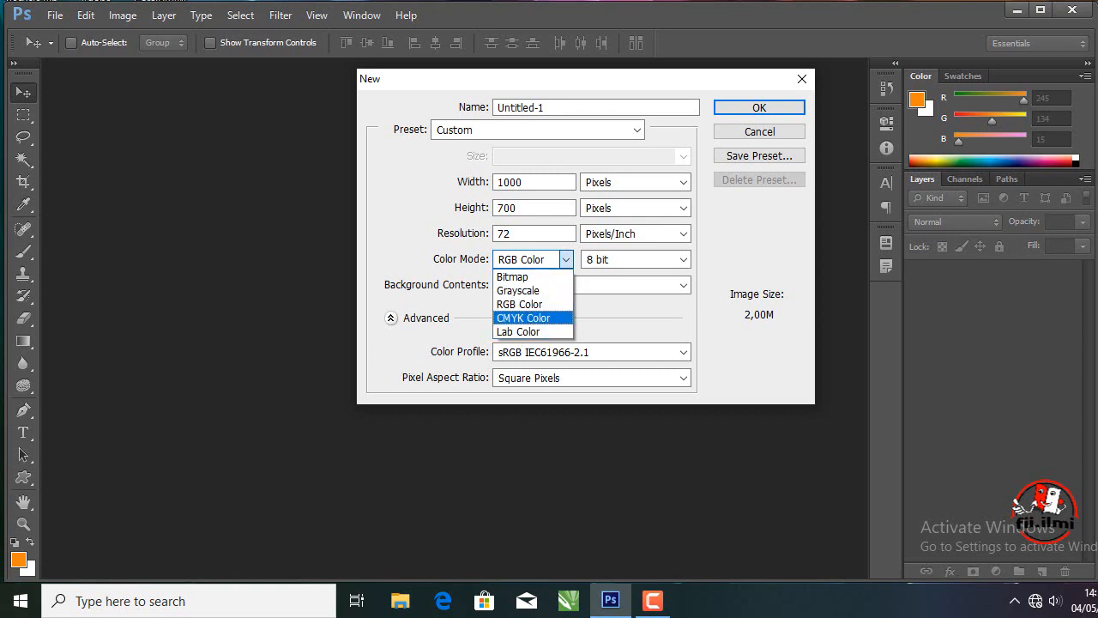
pyautogui.click(543, 309)
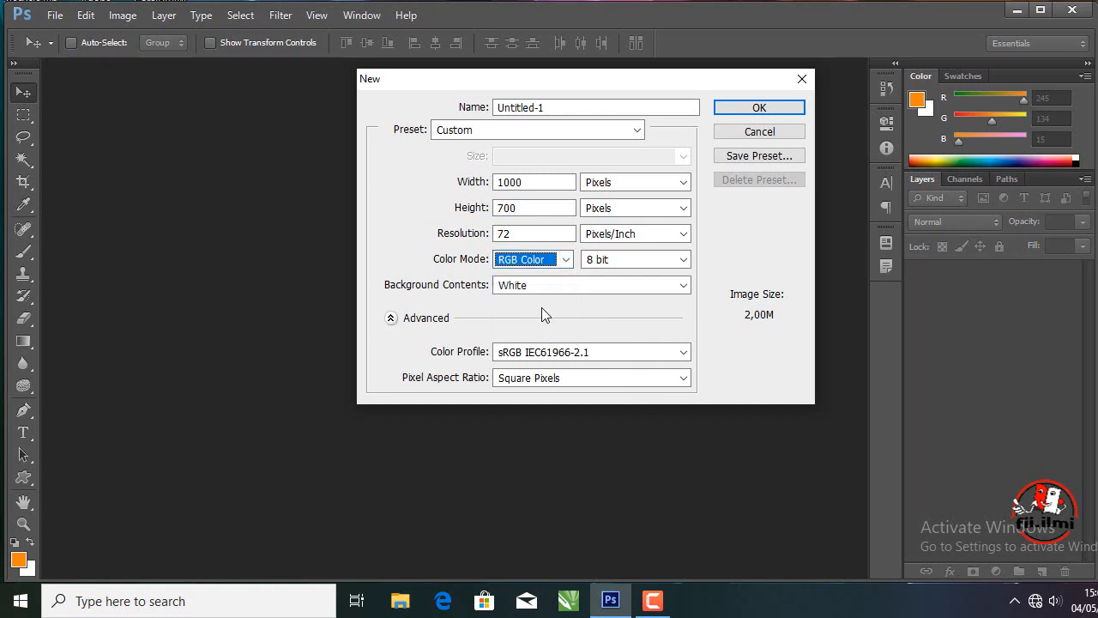
pyautogui.click(633, 269)
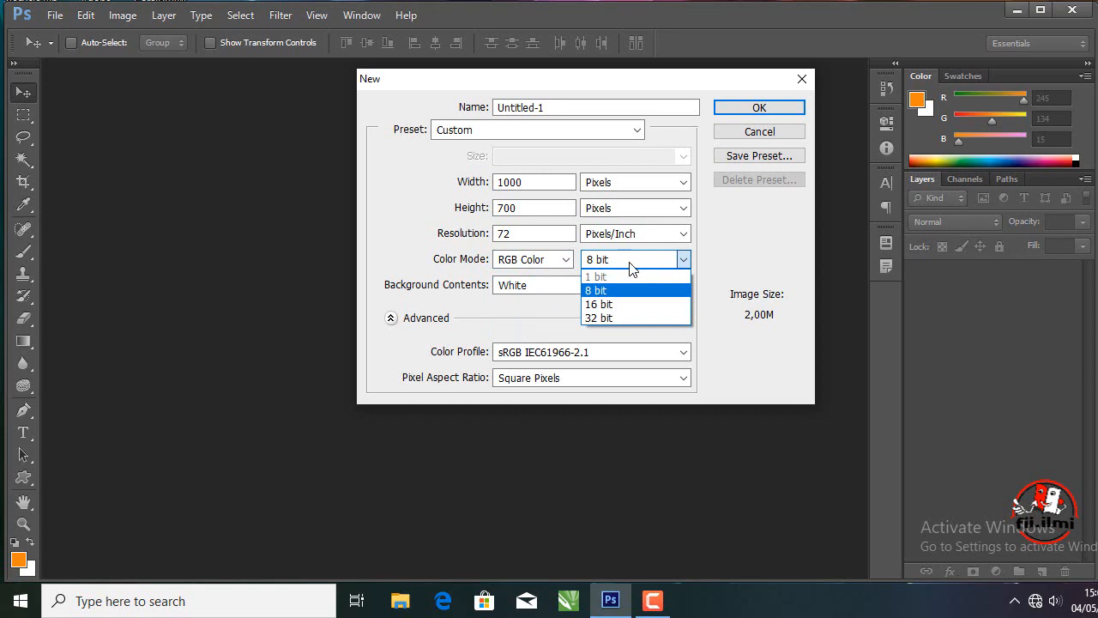
pyautogui.click(525, 292)
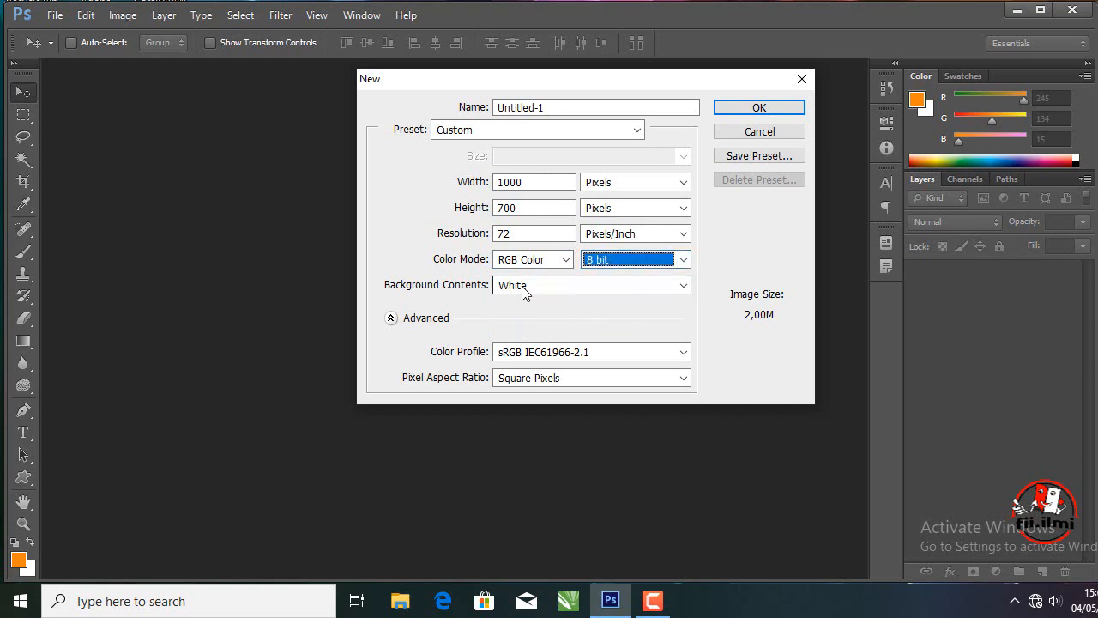
# Try Background Color and Transparent as the background contents, create the document with Transparent, and close it.
pyautogui.click(685, 288)
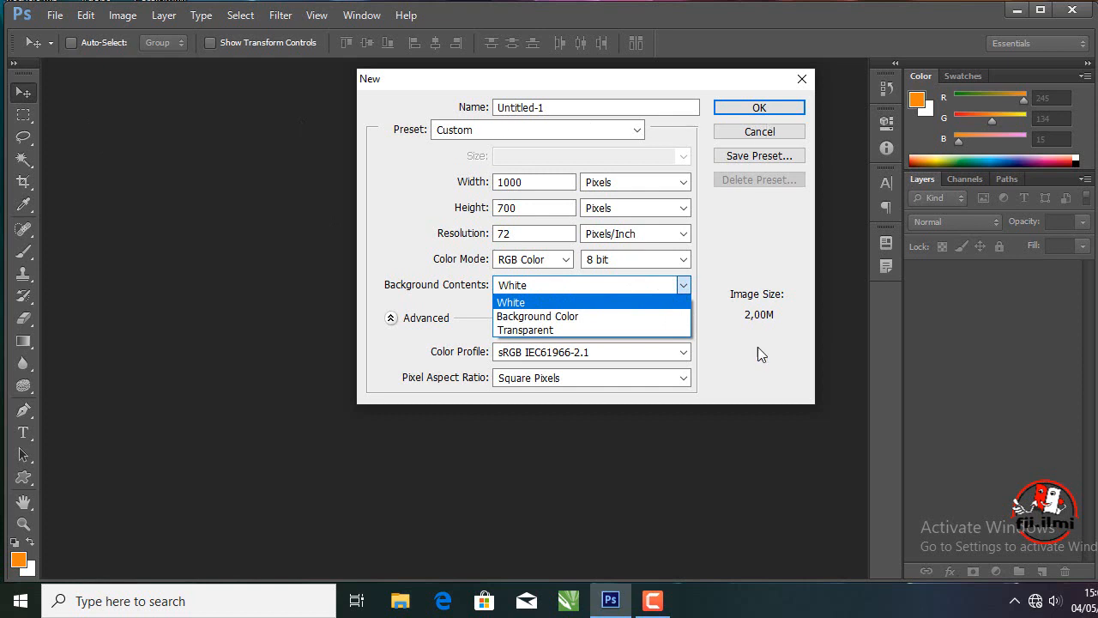
pyautogui.click(551, 317)
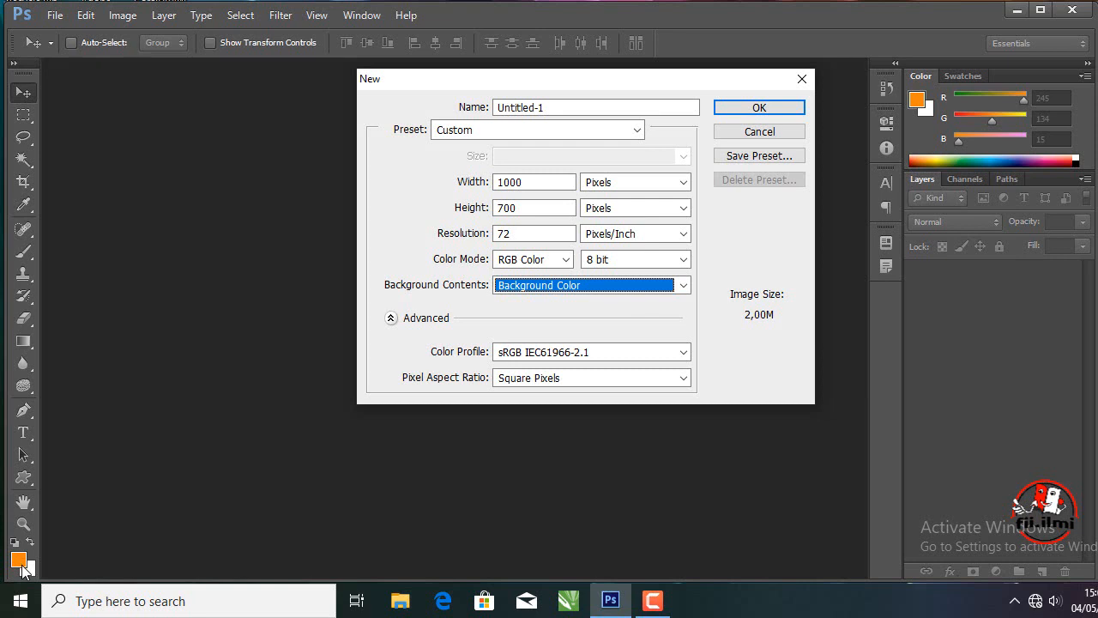
pyautogui.click(657, 293)
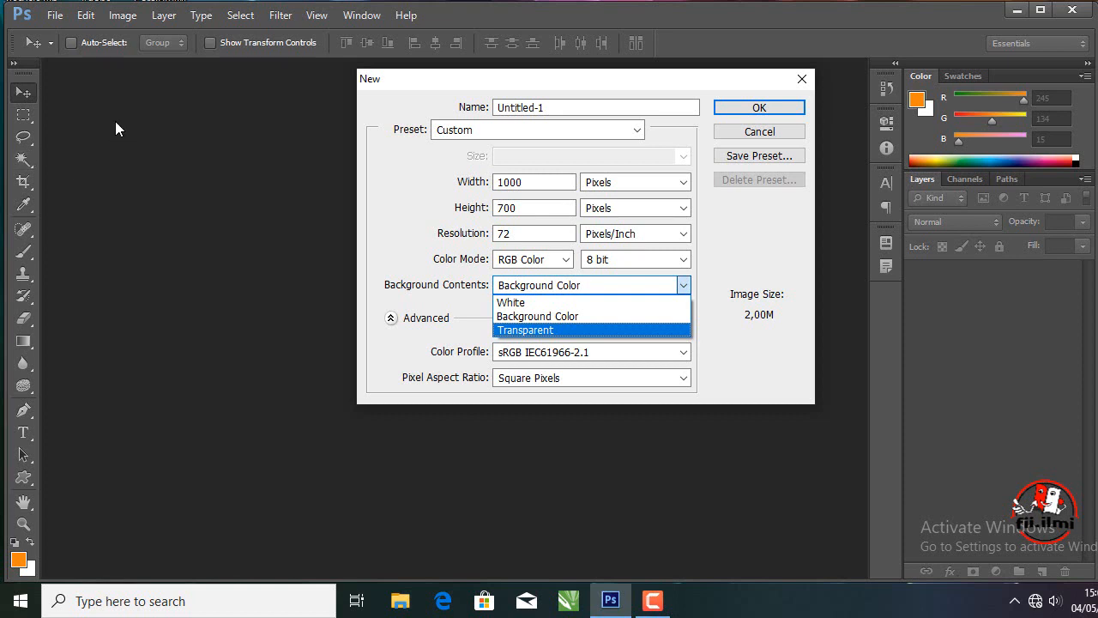
pyautogui.click(777, 104)
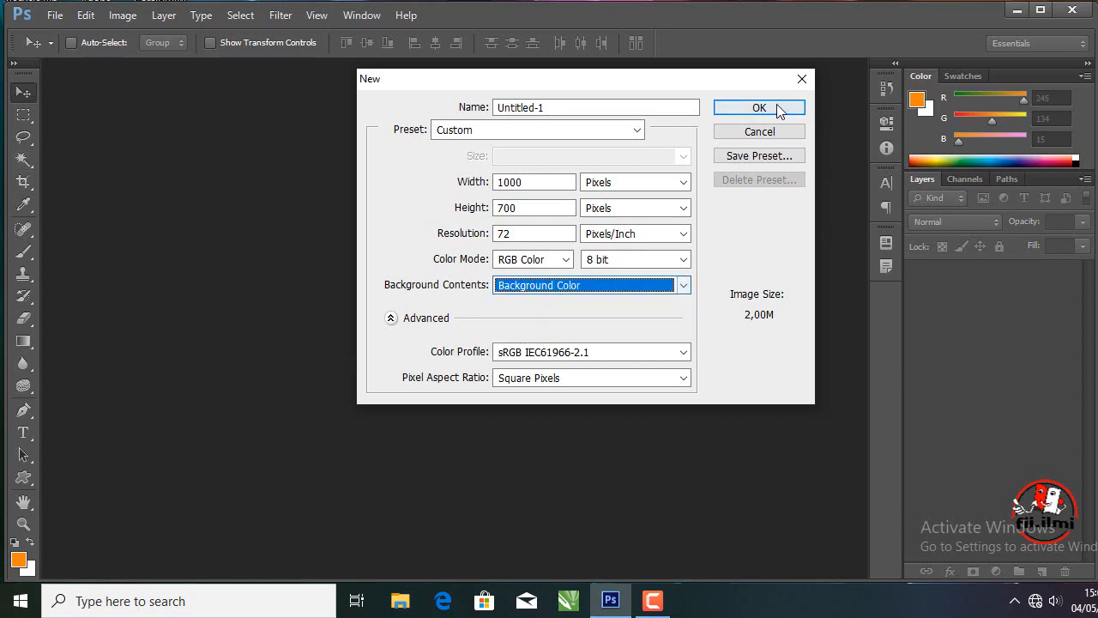
pyautogui.click(601, 292)
pyautogui.click(571, 333)
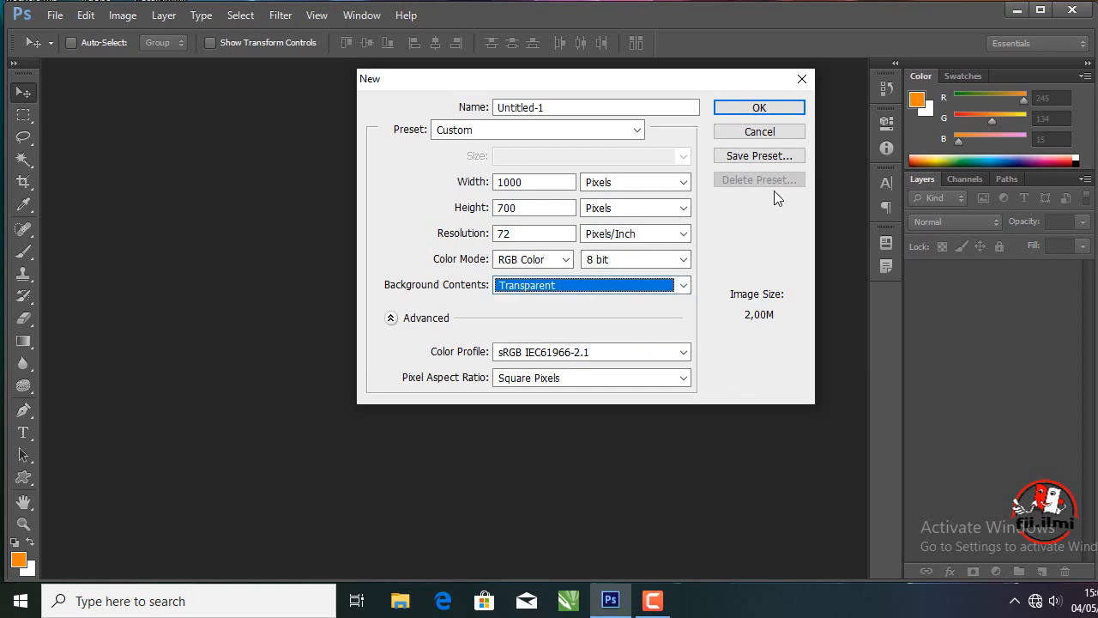
pyautogui.click(771, 108)
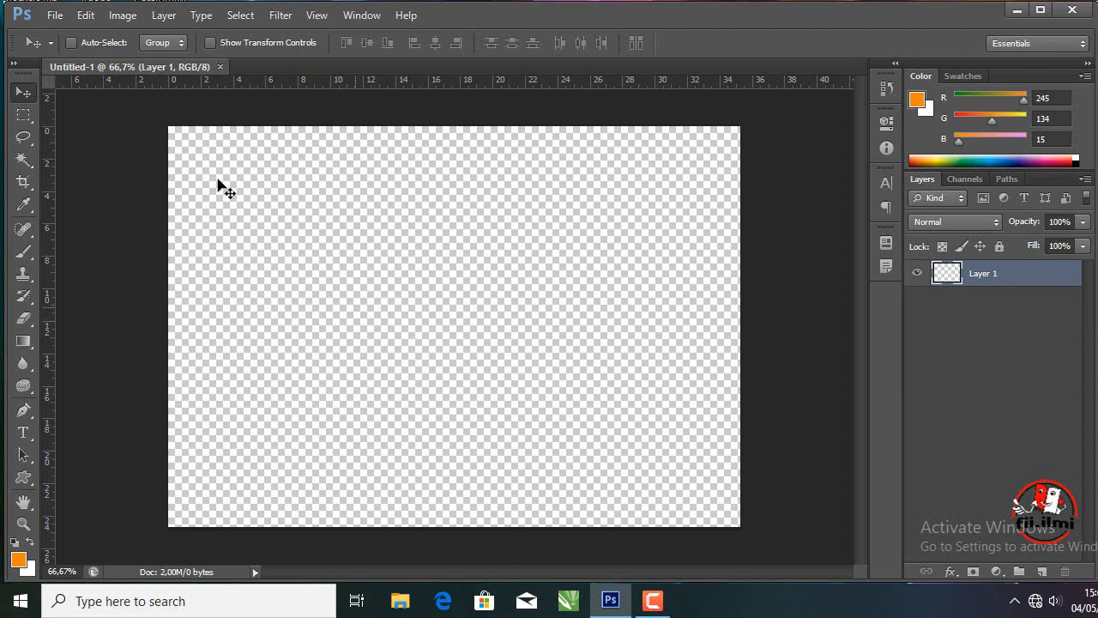
pyautogui.click(220, 66)
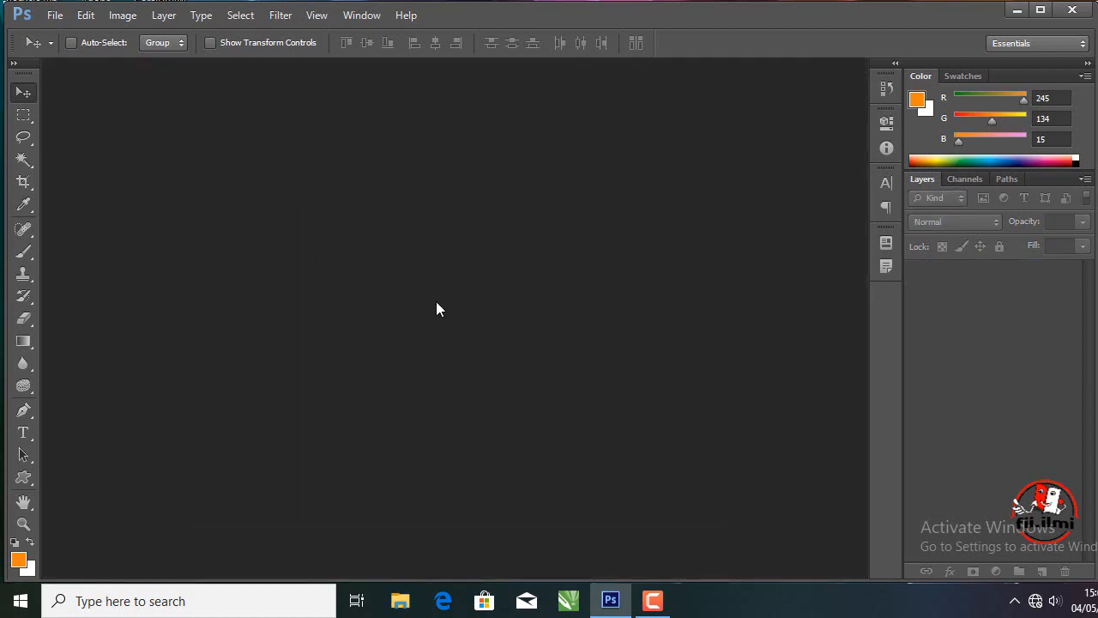
# Create a new 1000 x 700 pixel RGB document with White background contents.
pyautogui.click(54, 14)
pyautogui.click(60, 32)
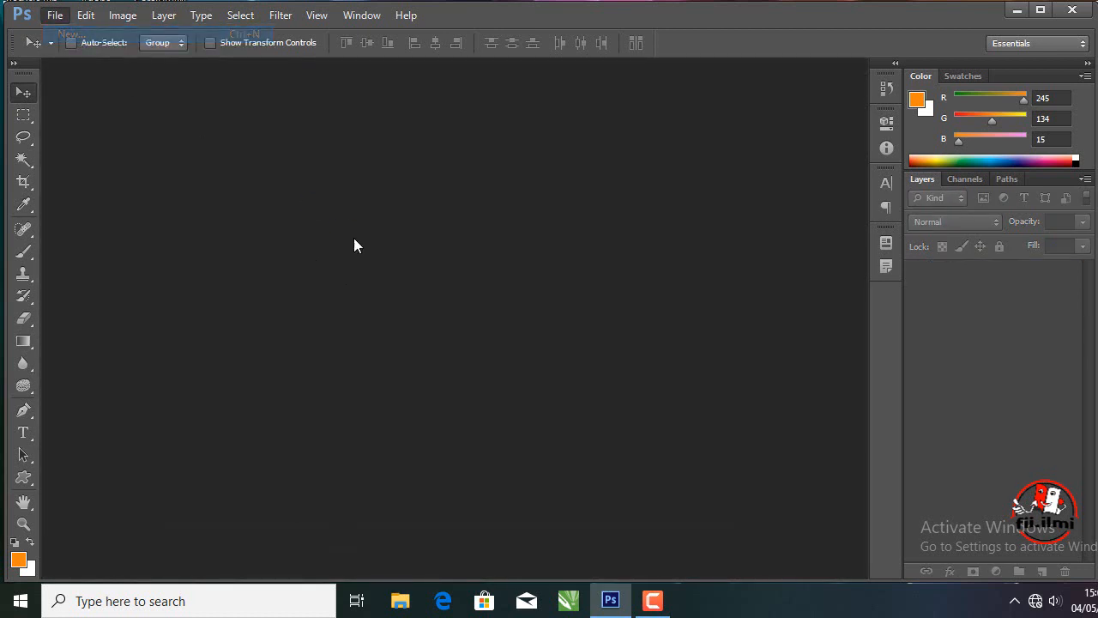
pyautogui.click(557, 285)
pyautogui.click(556, 298)
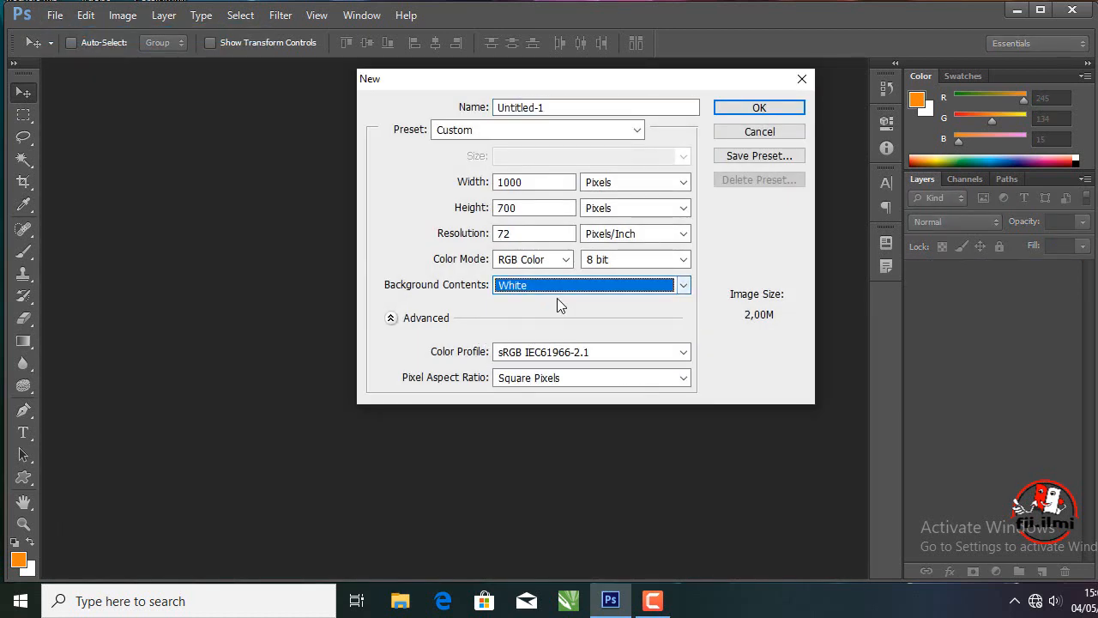
pyautogui.click(734, 112)
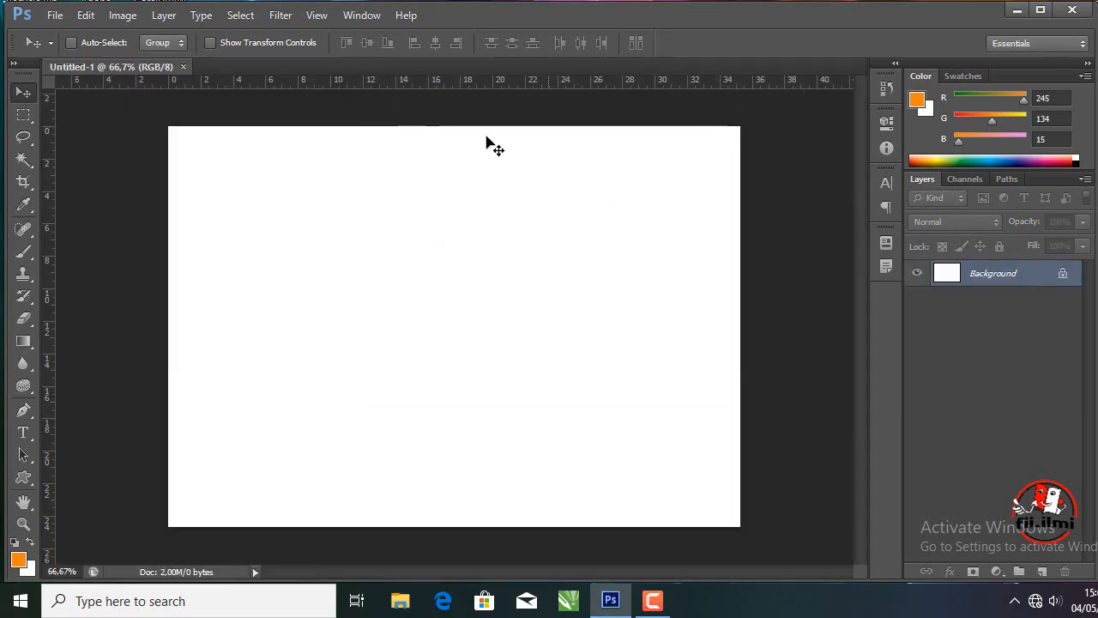
# Open the images BMW Z 02, BMW Z 03, BMW2 and BOXSTER7 together from the bahan folder.
pyautogui.click(52, 26)
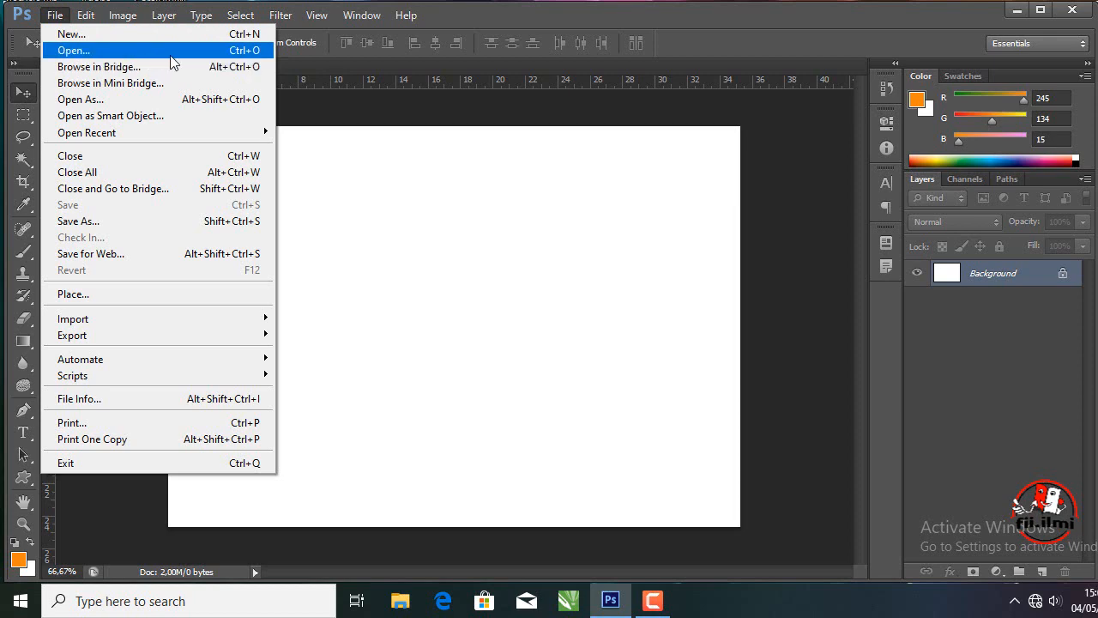
pyautogui.click(230, 51)
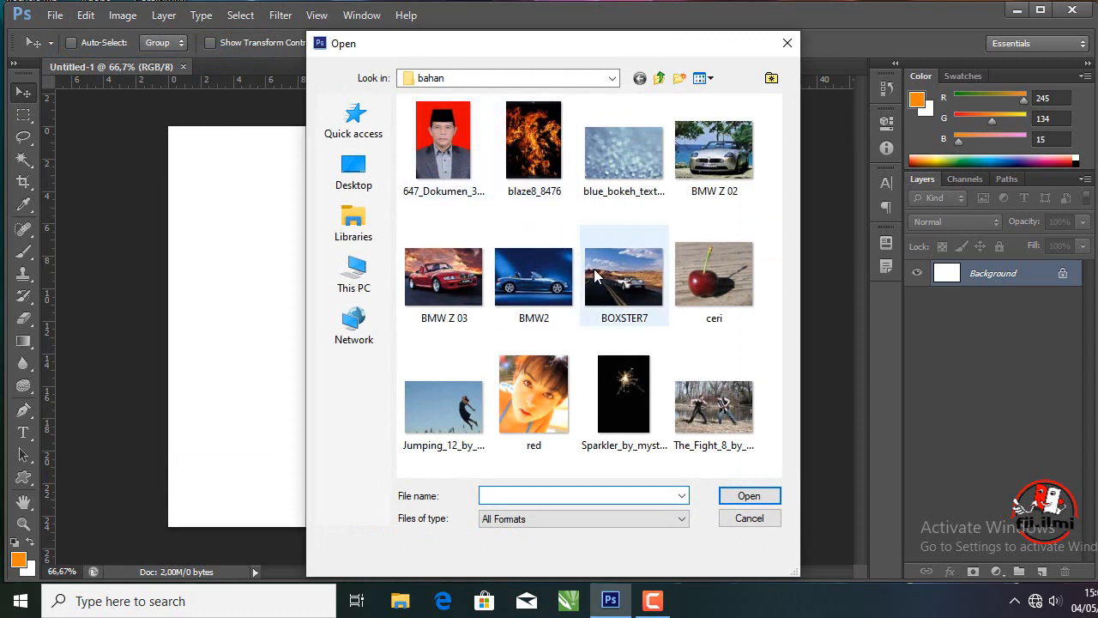
pyautogui.click(710, 183)
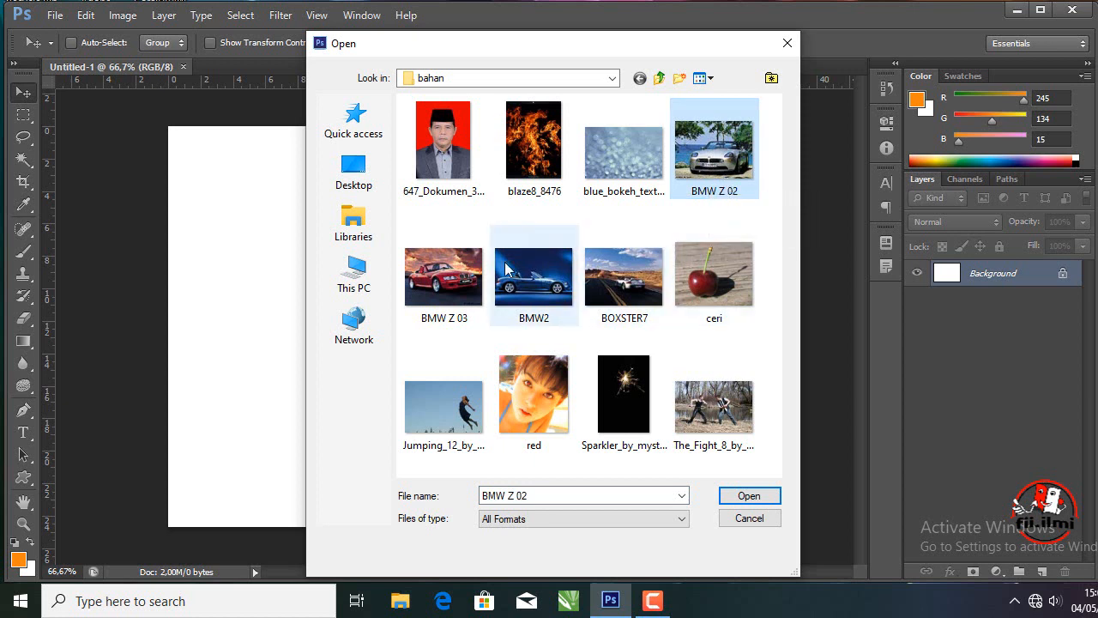
pyautogui.keyDown('ctrl'); pyautogui.click(436, 294); pyautogui.keyUp('ctrl')
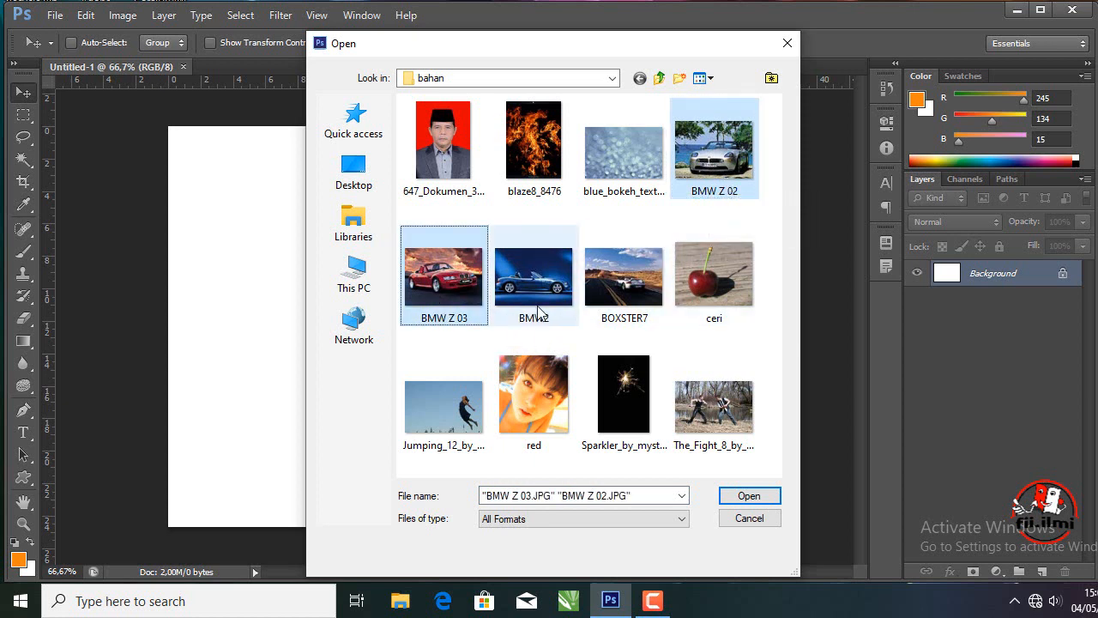
pyautogui.keyDown('ctrl'); pyautogui.click(538, 311); pyautogui.keyUp('ctrl')
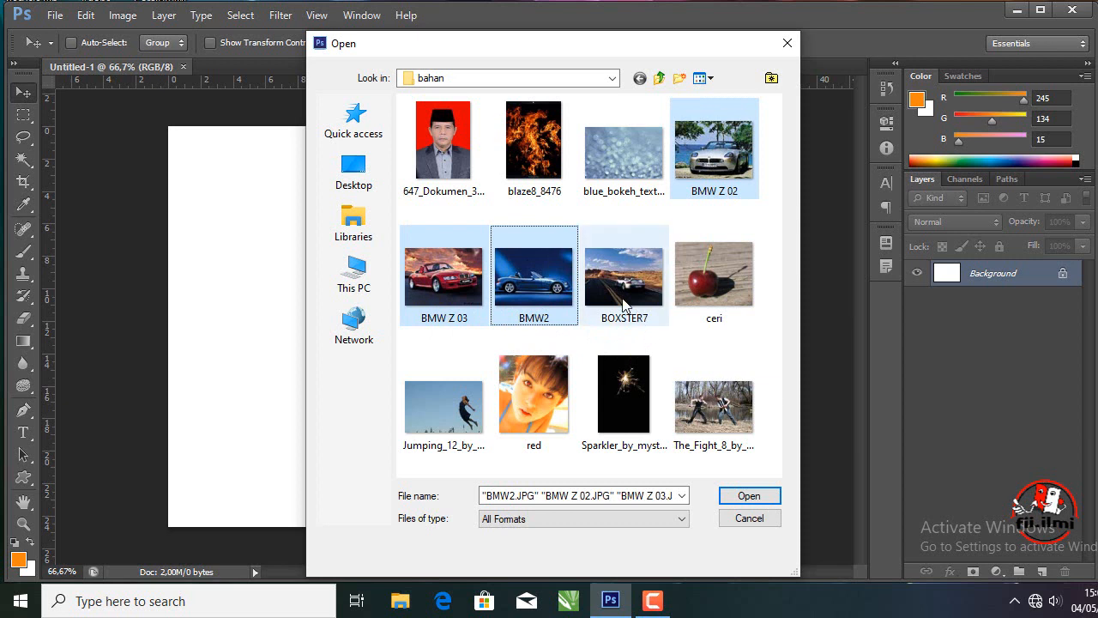
pyautogui.keyDown('ctrl'); pyautogui.click(624, 305); pyautogui.keyUp('ctrl')
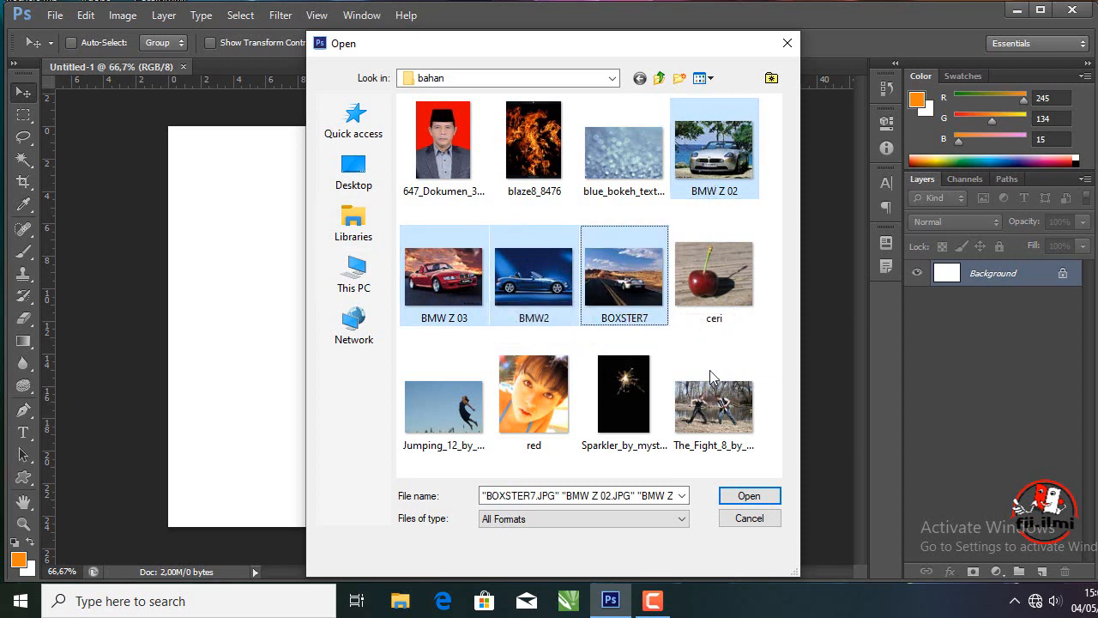
pyautogui.click(748, 498)
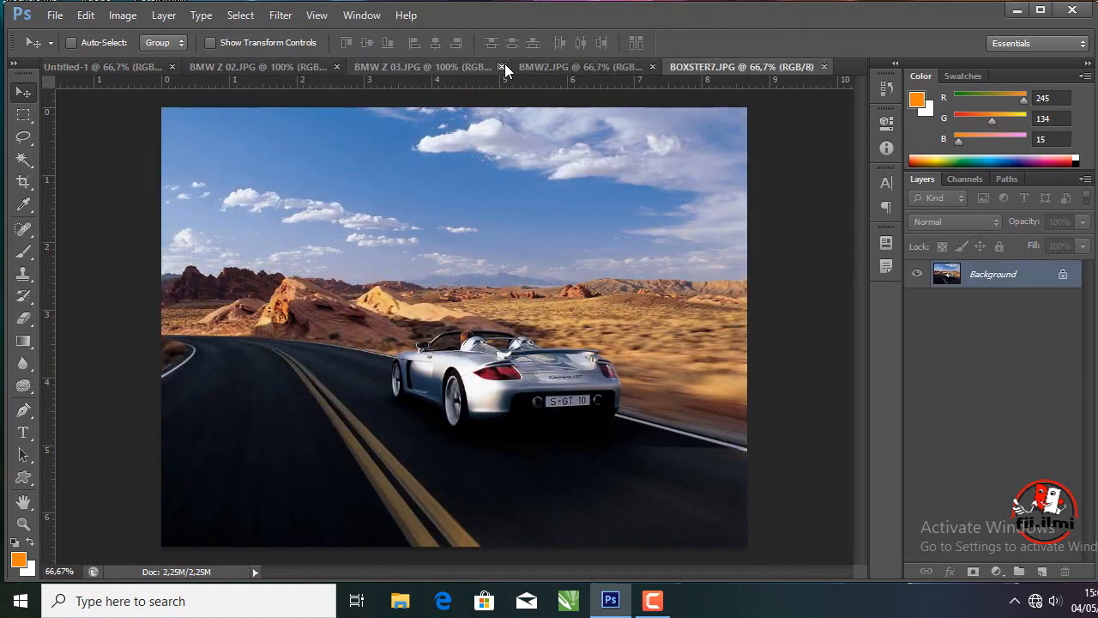
# Copy the BMW Z 02 image into Untitled-1 and position it in the canvas's upper-left corner.
pyautogui.click(358, 69)
pyautogui.click(287, 67)
pyautogui.click(590, 73)
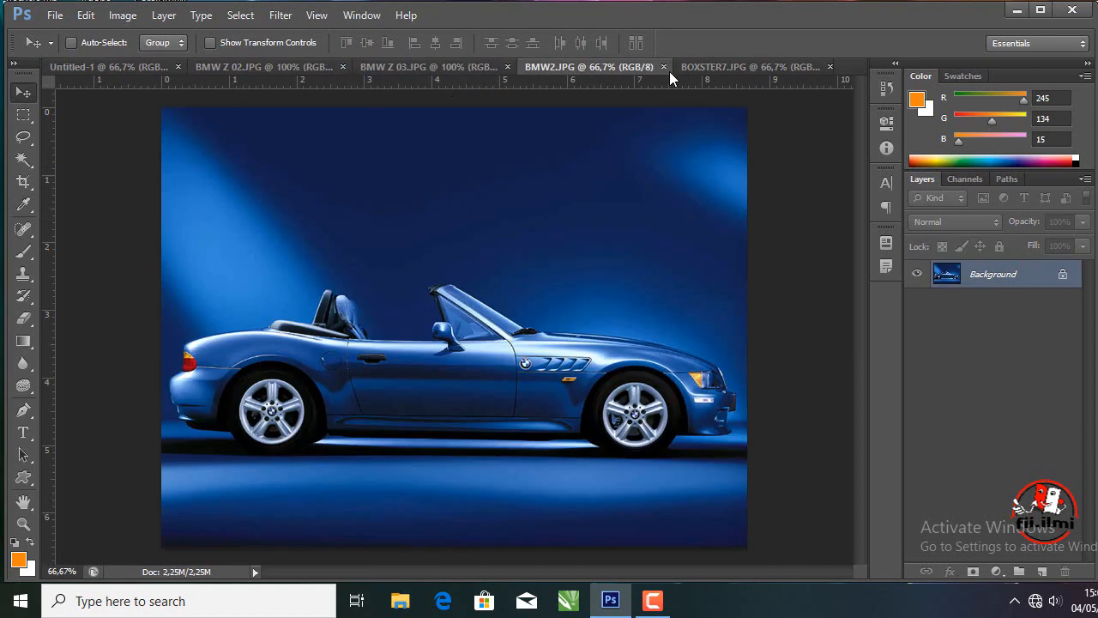
pyautogui.click(726, 69)
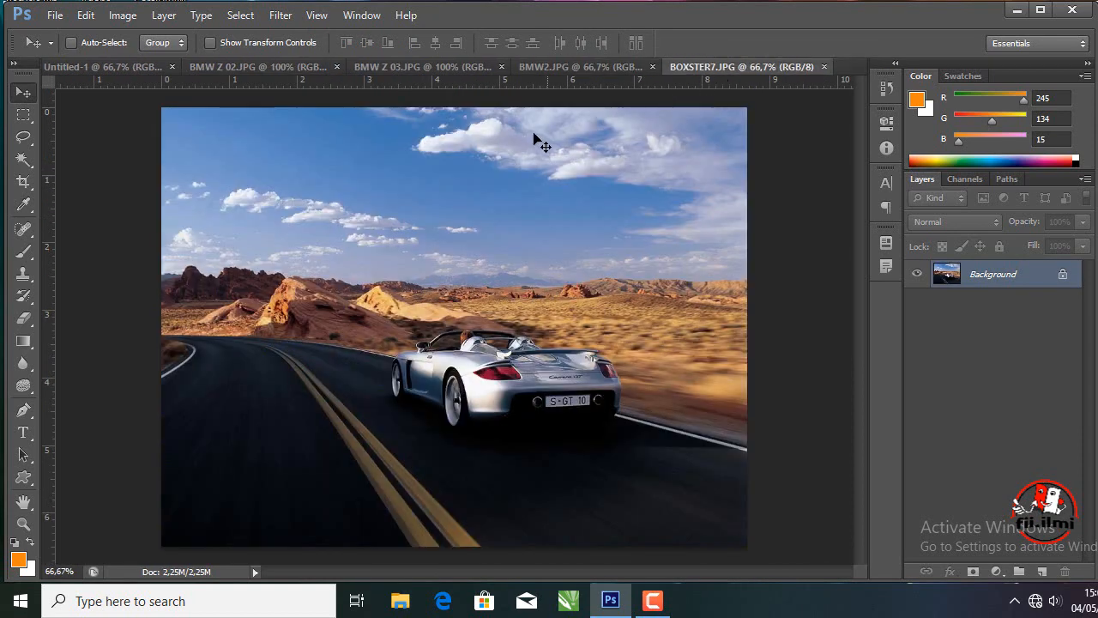
pyautogui.click(244, 66)
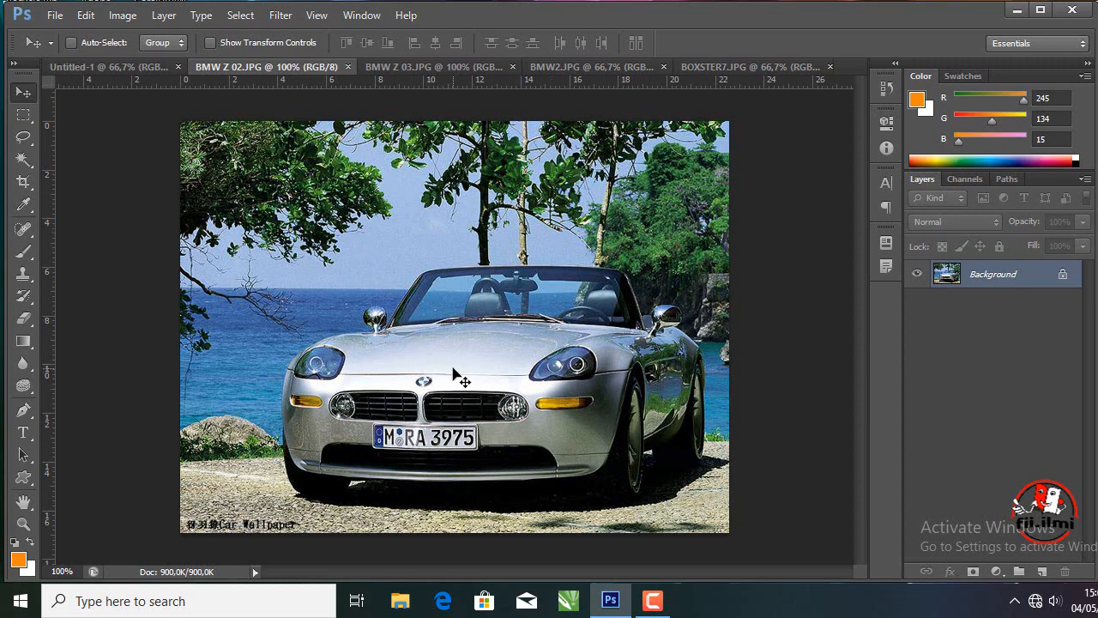
pyautogui.moveTo(392, 293); pyautogui.dragTo(314, 280)
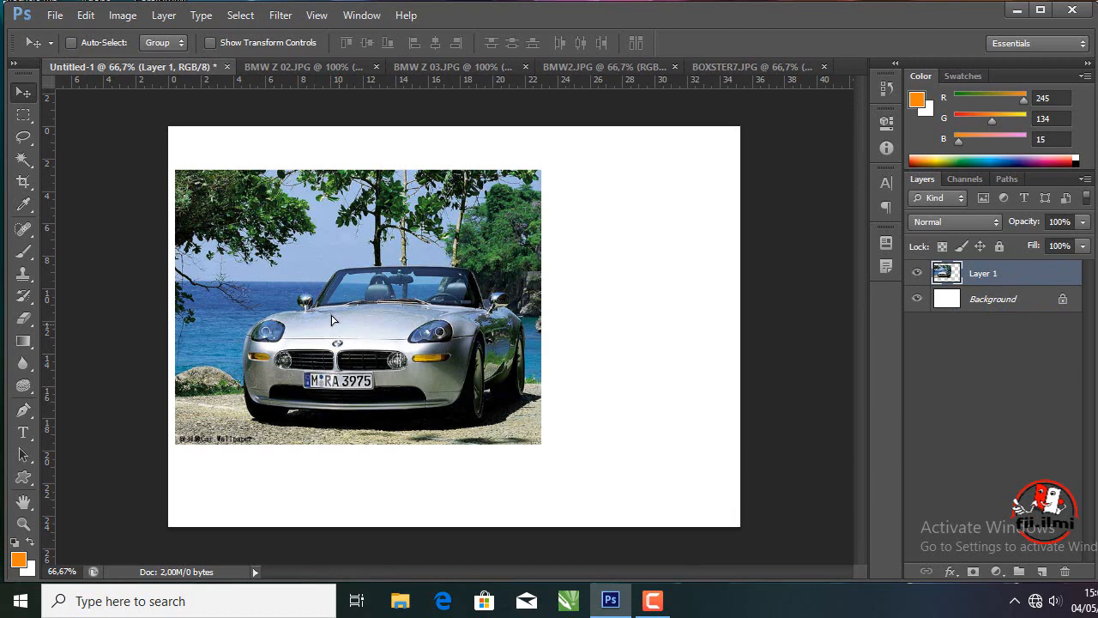
pyautogui.moveTo(338, 331); pyautogui.dragTo(406, 341)
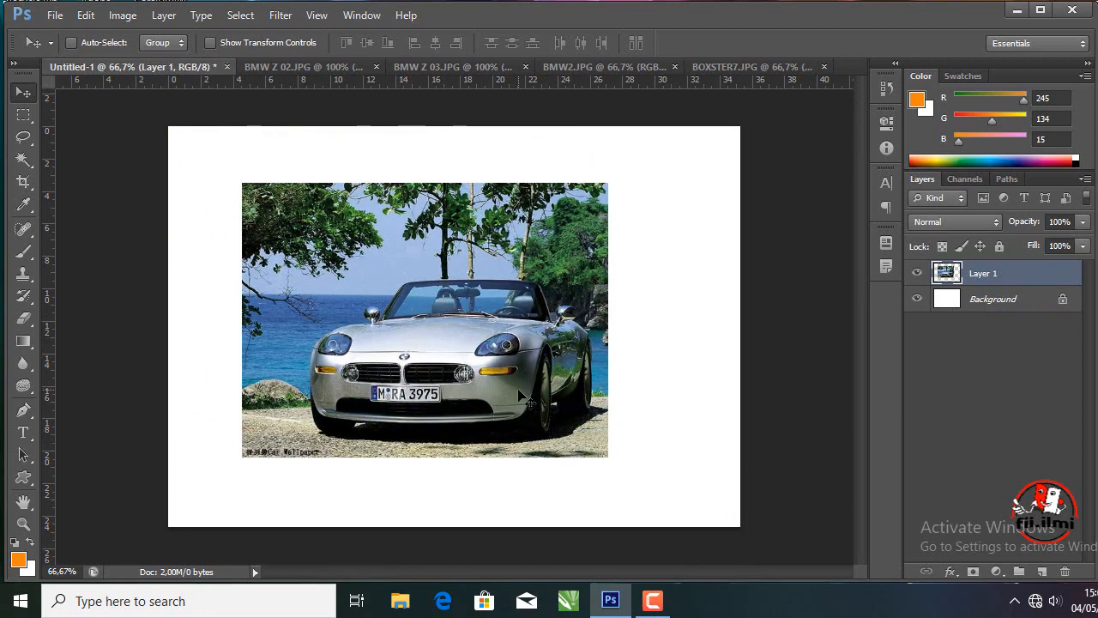
pyautogui.moveTo(519, 397); pyautogui.dragTo(444, 331)
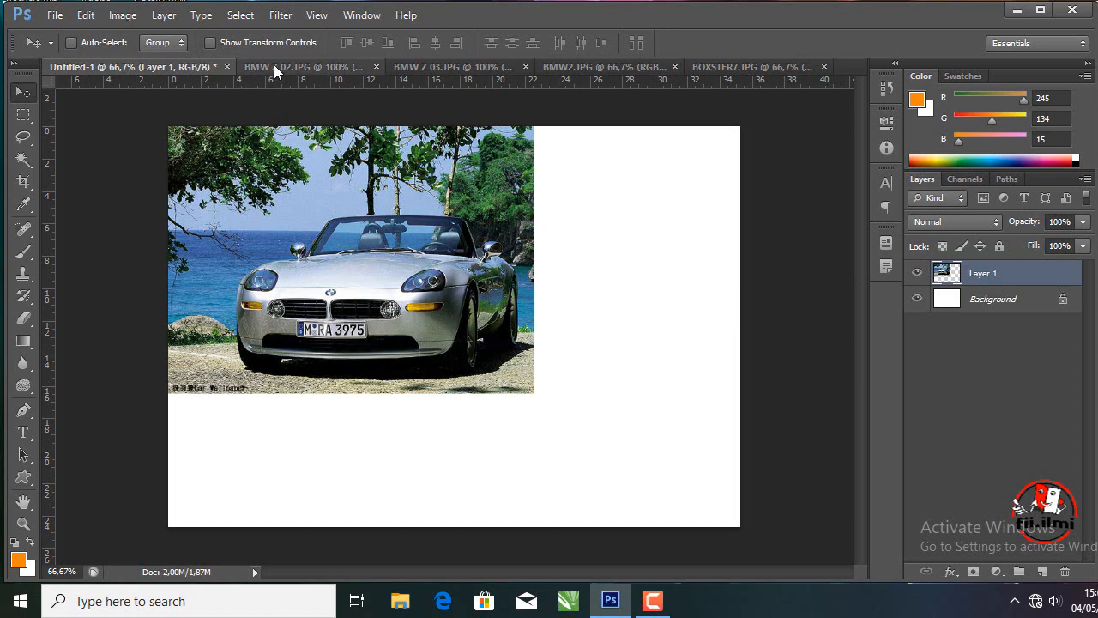
# Float the BMW Z 02 and BMW Z 03 images in separate windows so that the Untitled-1 canvas stays partly exposed.
pyautogui.moveTo(274, 69); pyautogui.dragTo(335, 196)
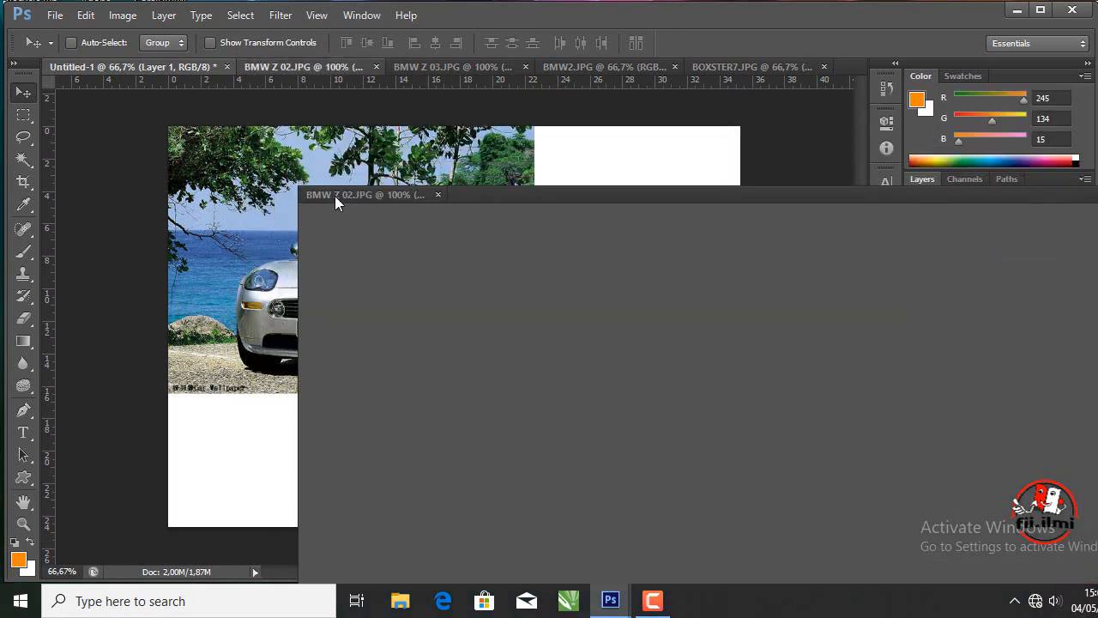
pyautogui.moveTo(460, 196); pyautogui.dragTo(438, 149)
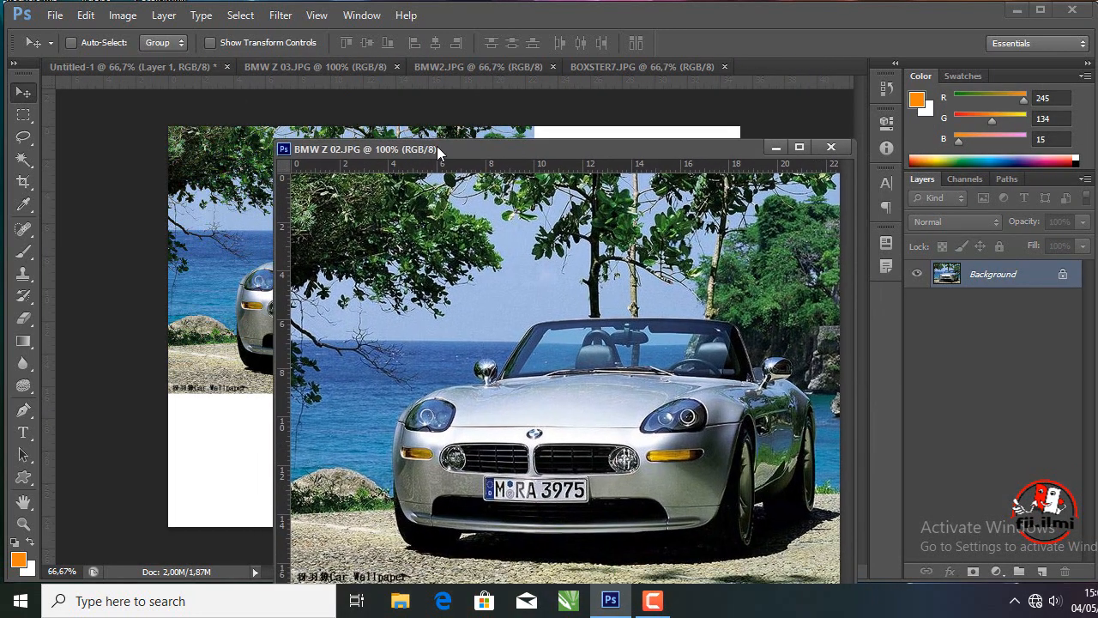
pyautogui.moveTo(354, 70); pyautogui.dragTo(468, 220)
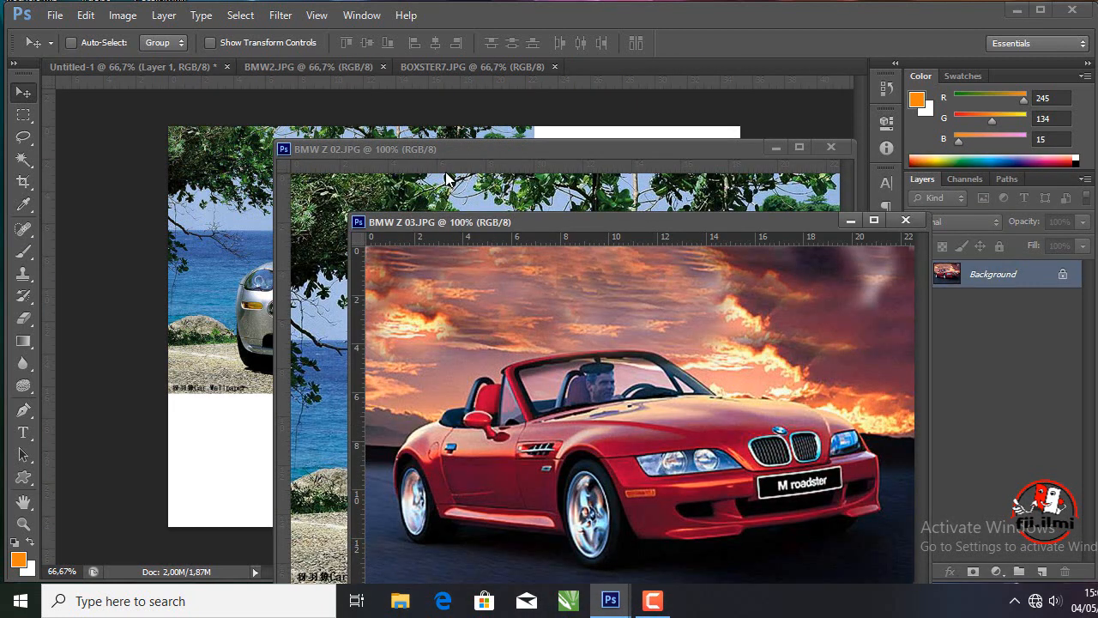
pyautogui.moveTo(445, 225); pyautogui.dragTo(318, 170)
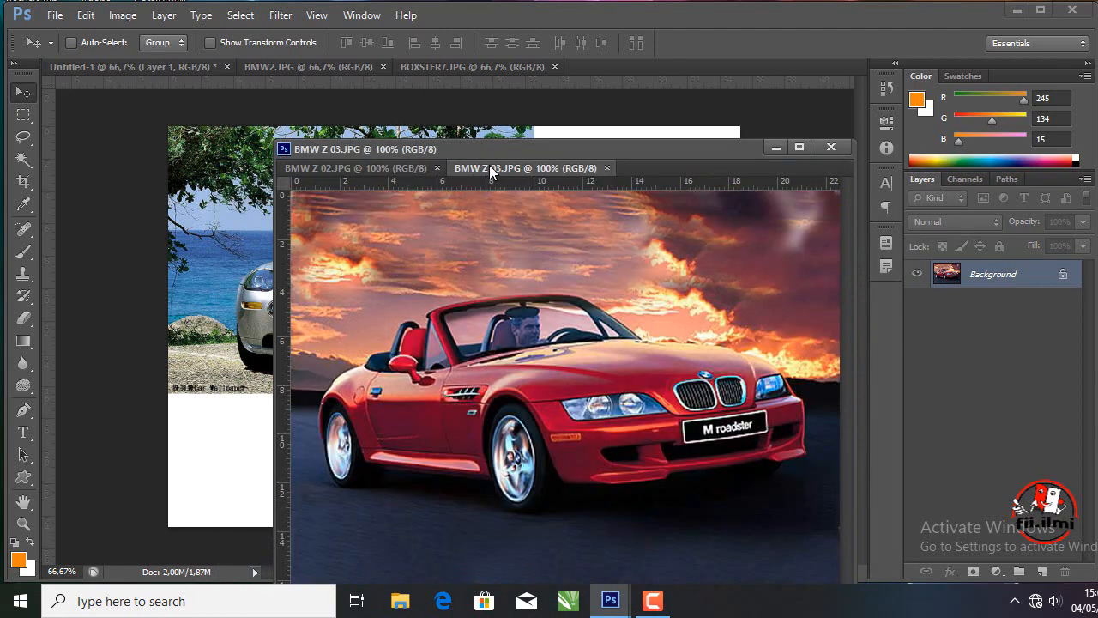
pyautogui.moveTo(494, 176); pyautogui.dragTo(543, 299)
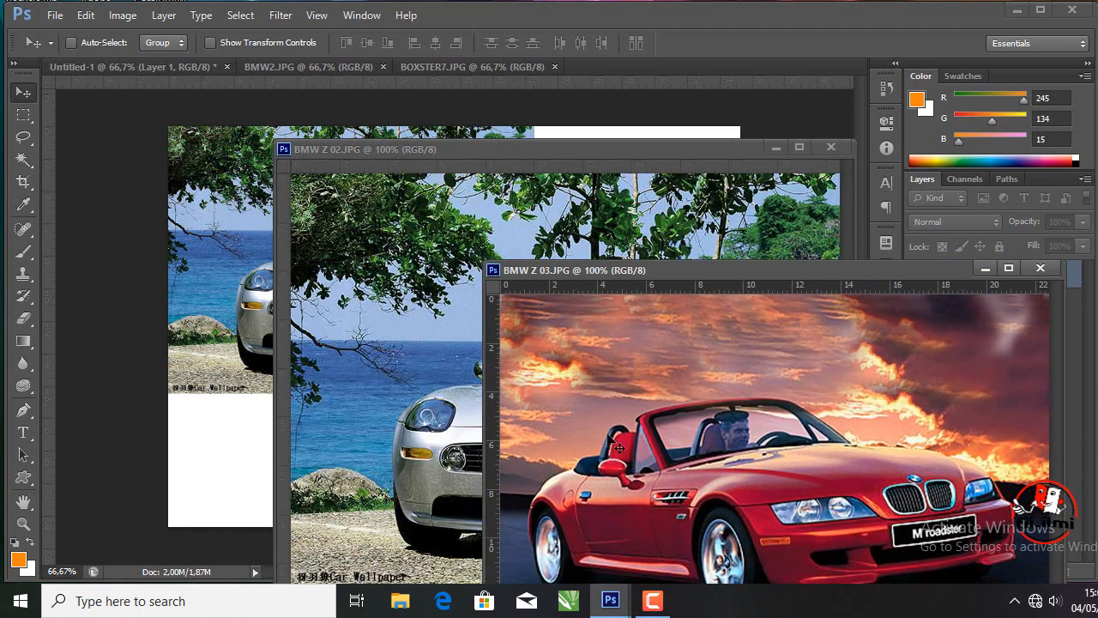
# Copy the BMW Z 03 image into Untitled-1 below the silver car and close both floating image windows.
pyautogui.moveTo(678, 372); pyautogui.dragTo(212, 450)
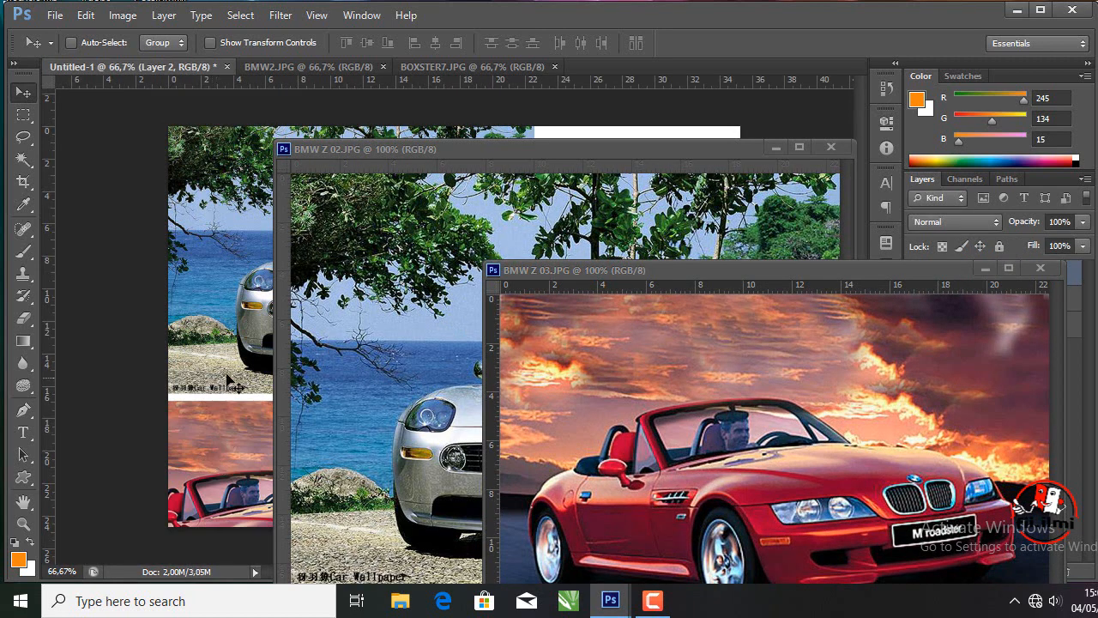
pyautogui.click(517, 148)
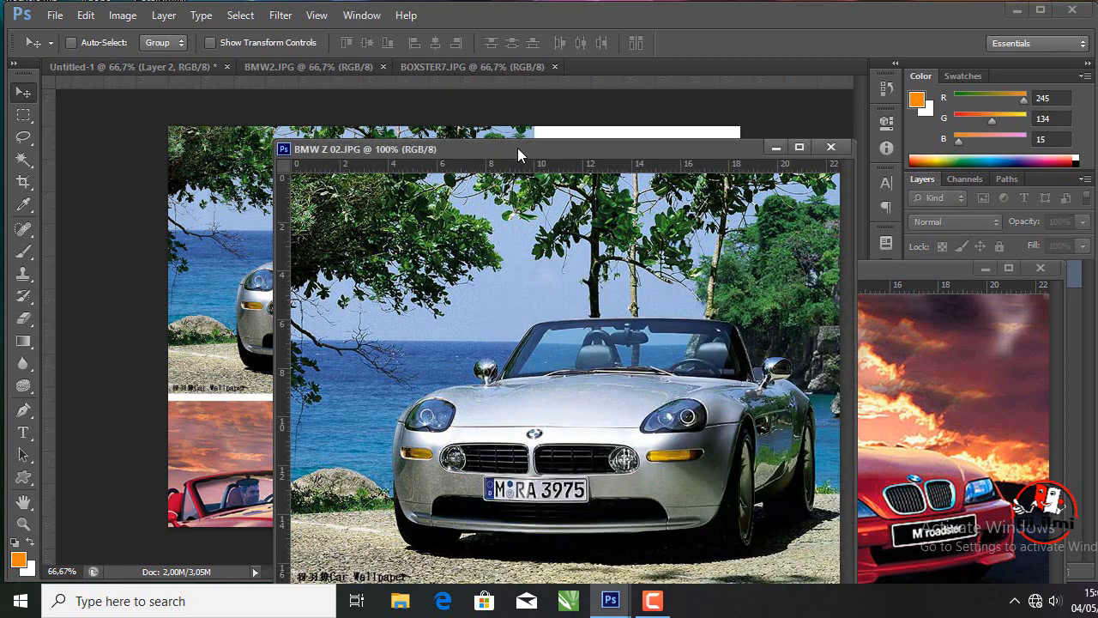
pyautogui.moveTo(535, 144); pyautogui.dragTo(368, 120)
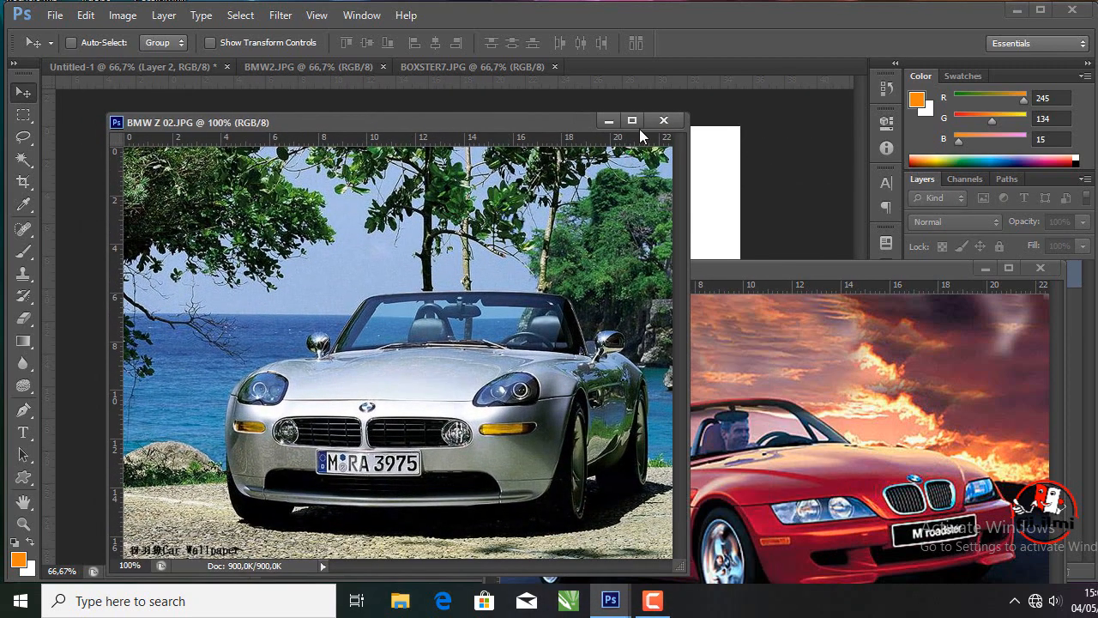
pyautogui.click(664, 120)
pyautogui.moveTo(649, 271); pyautogui.dragTo(562, 161)
pyautogui.click(959, 165)
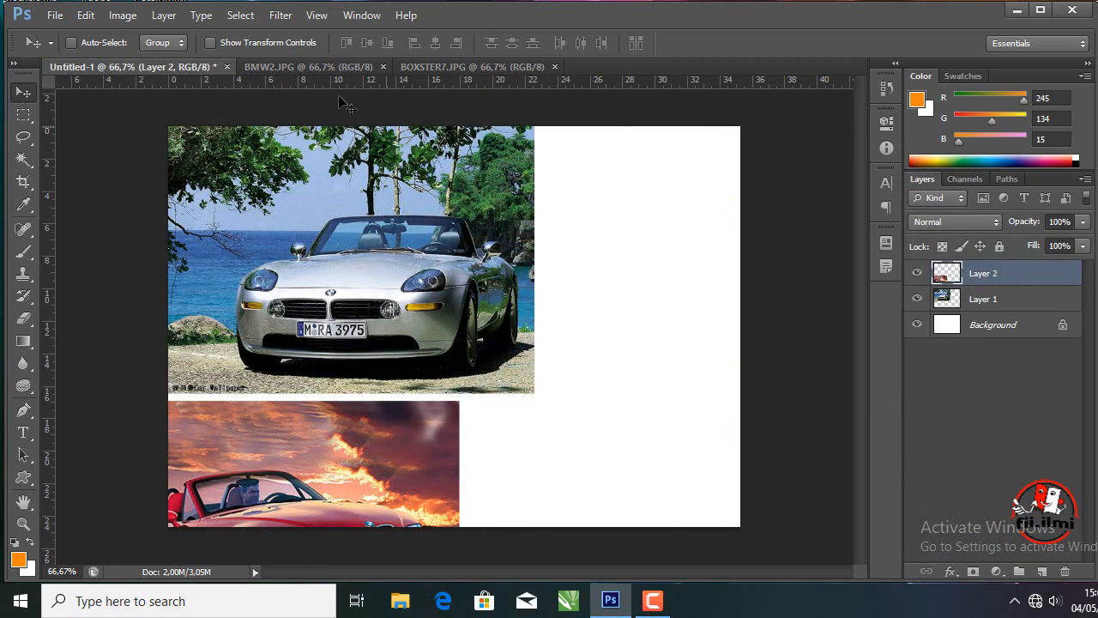
# Float the BMW2 image in its own window, copy it into the upper-right area of Untitled-1, and close its window.
pyautogui.moveTo(319, 67); pyautogui.dragTo(446, 232)
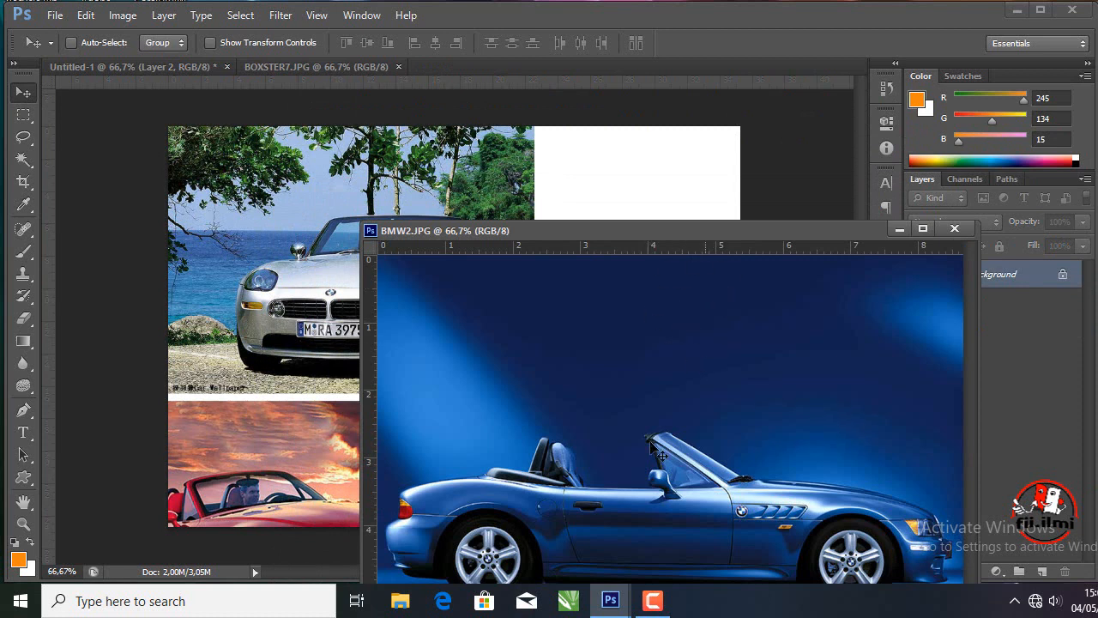
pyautogui.moveTo(620, 436); pyautogui.dragTo(461, 228)
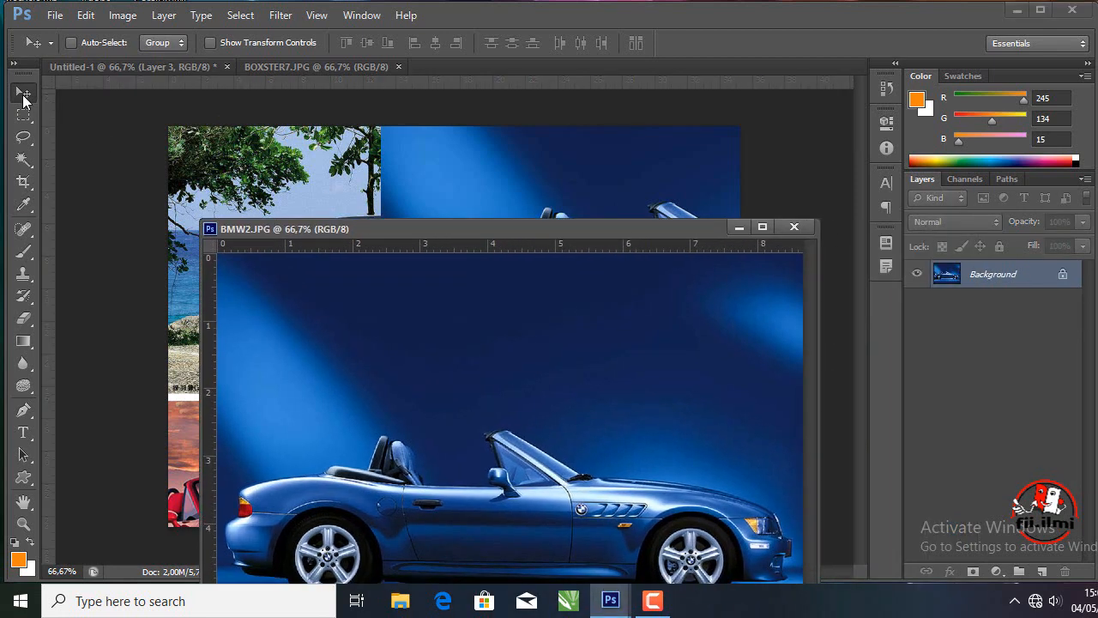
pyautogui.click(793, 227)
# Copy the BOXSTER7 image into Untitled-1, close its floating window, and position the copy over most of the canvas.
pyautogui.click(348, 65)
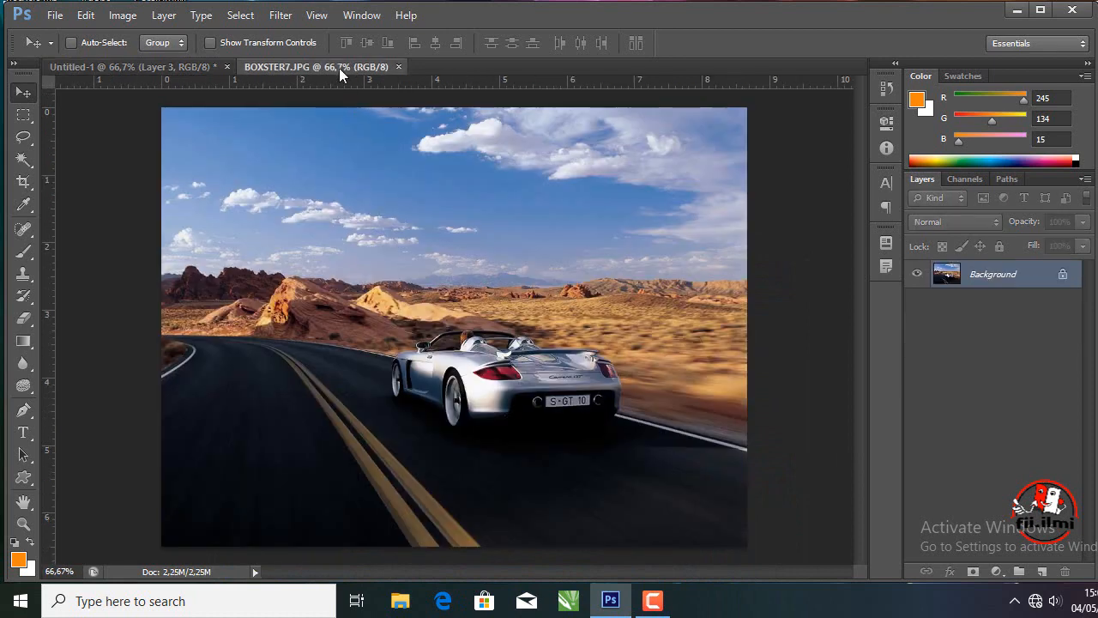
pyautogui.moveTo(339, 67)
pyautogui.mouseDown()
pyautogui.moveTo(187, 72)
pyautogui.moveTo(339, 88)
pyautogui.mouseUp()
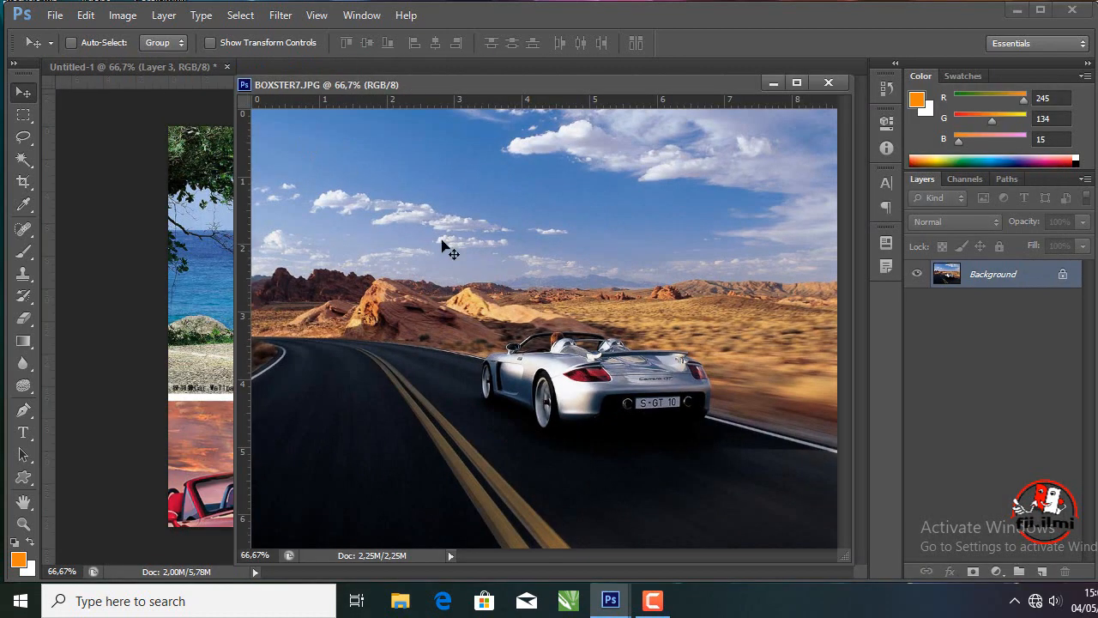
pyautogui.moveTo(489, 294); pyautogui.dragTo(193, 206)
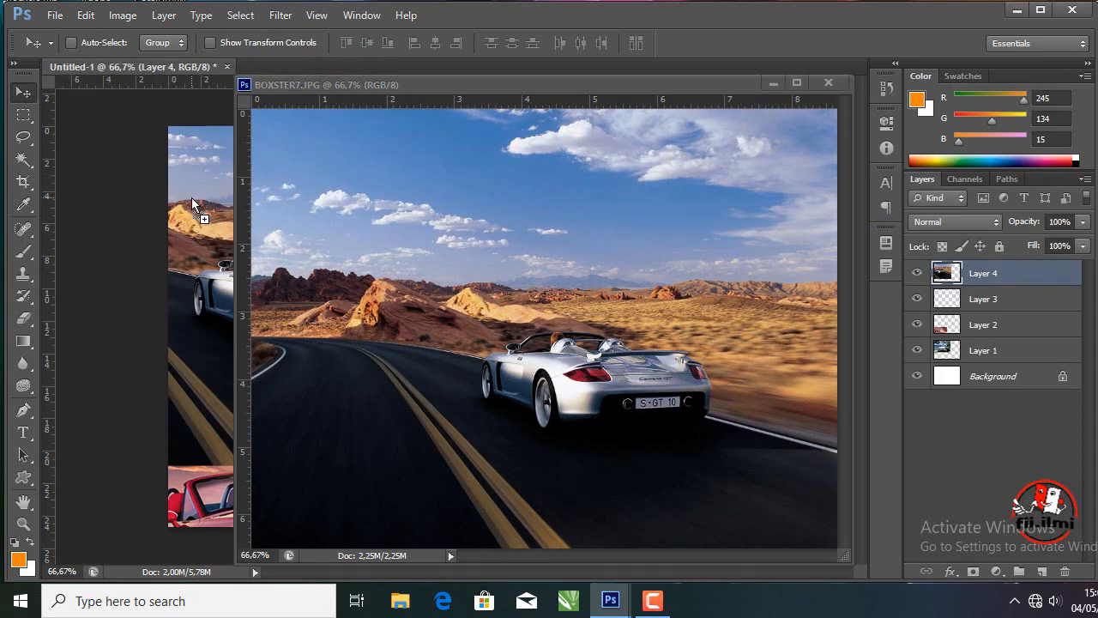
pyautogui.click(841, 79)
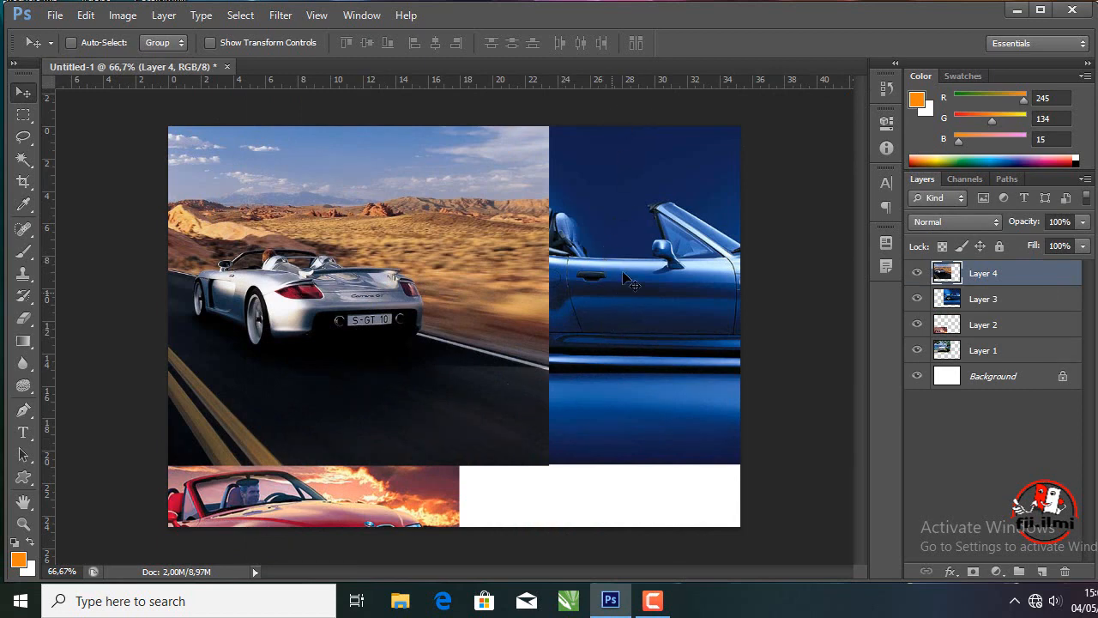
pyautogui.moveTo(653, 317); pyautogui.dragTo(397, 324)
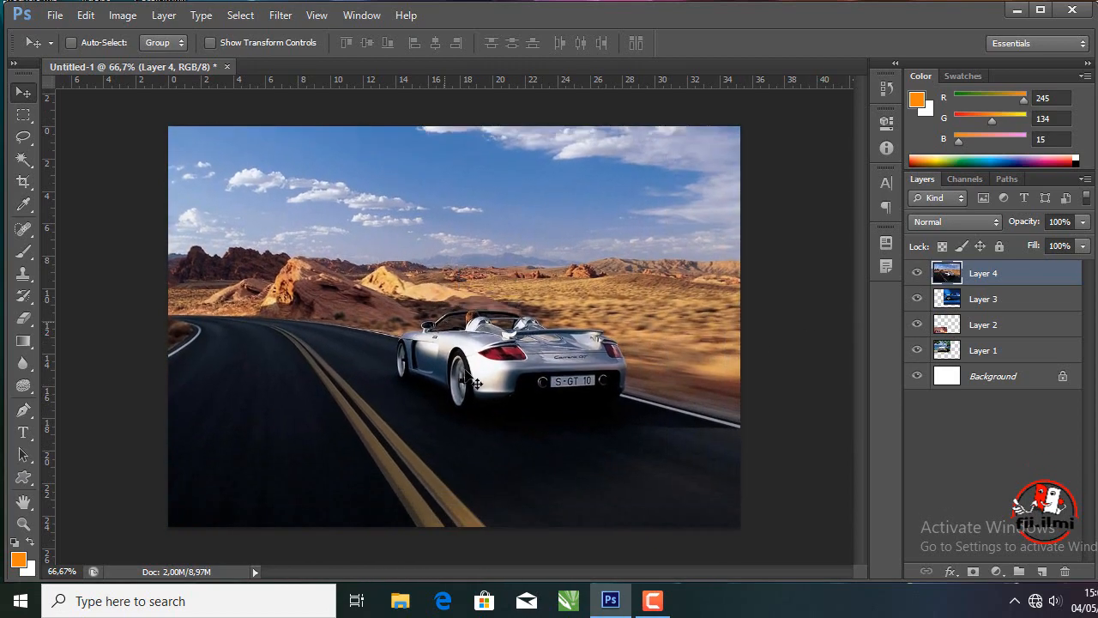
pyautogui.moveTo(517, 371); pyautogui.dragTo(506, 296)
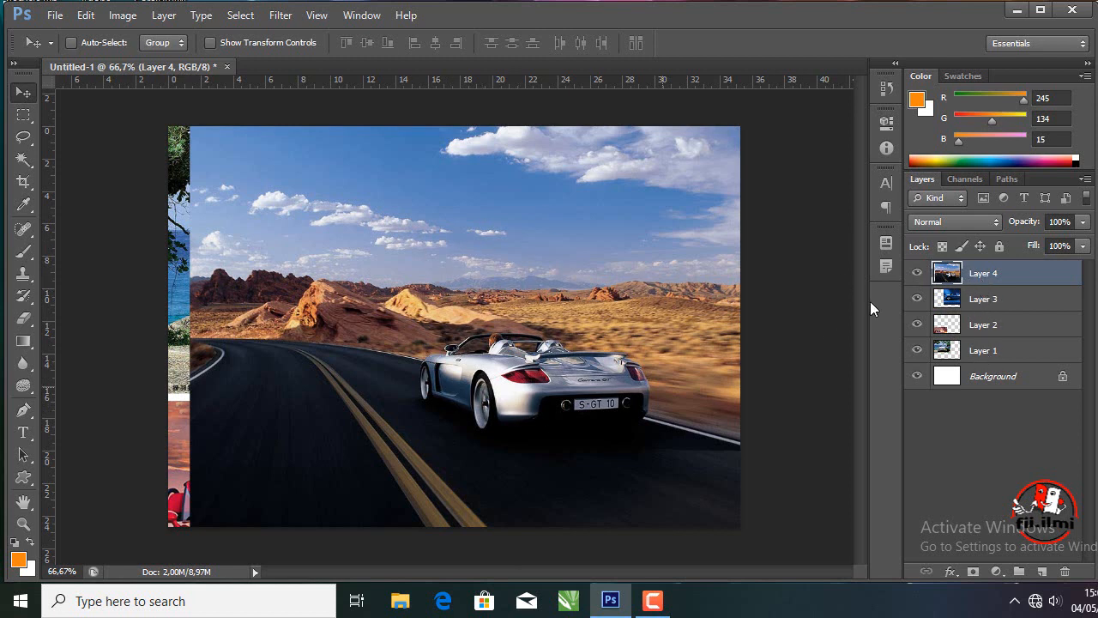
# Hide Layer 4, Layer 3, Layer 2 and Layer 1 one after another and select the Background layer.
pyautogui.click(917, 274)
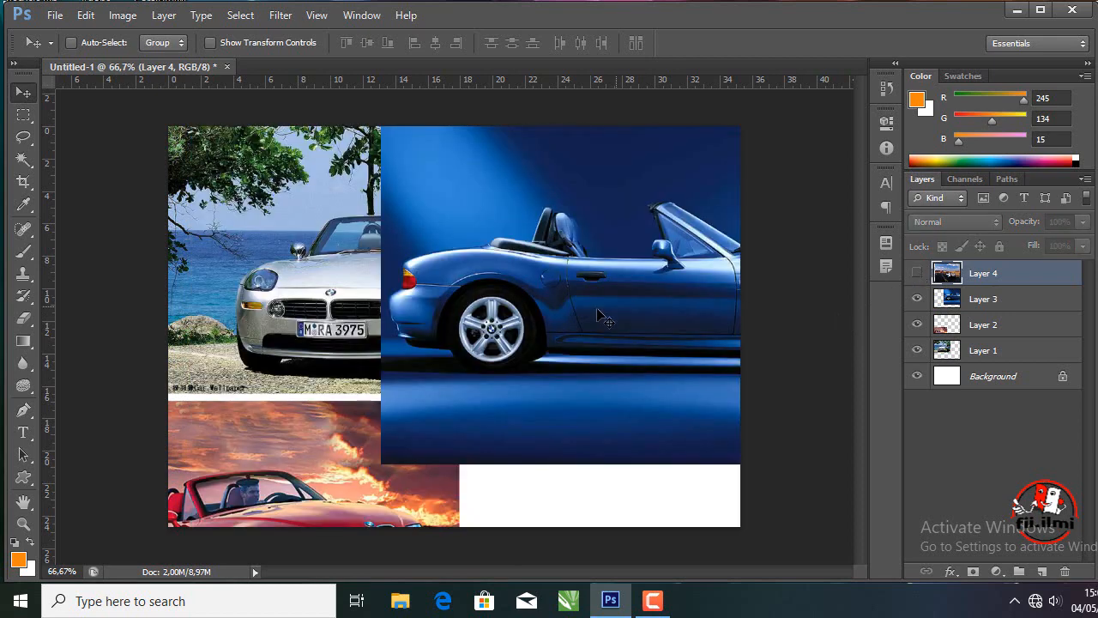
pyautogui.click(917, 299)
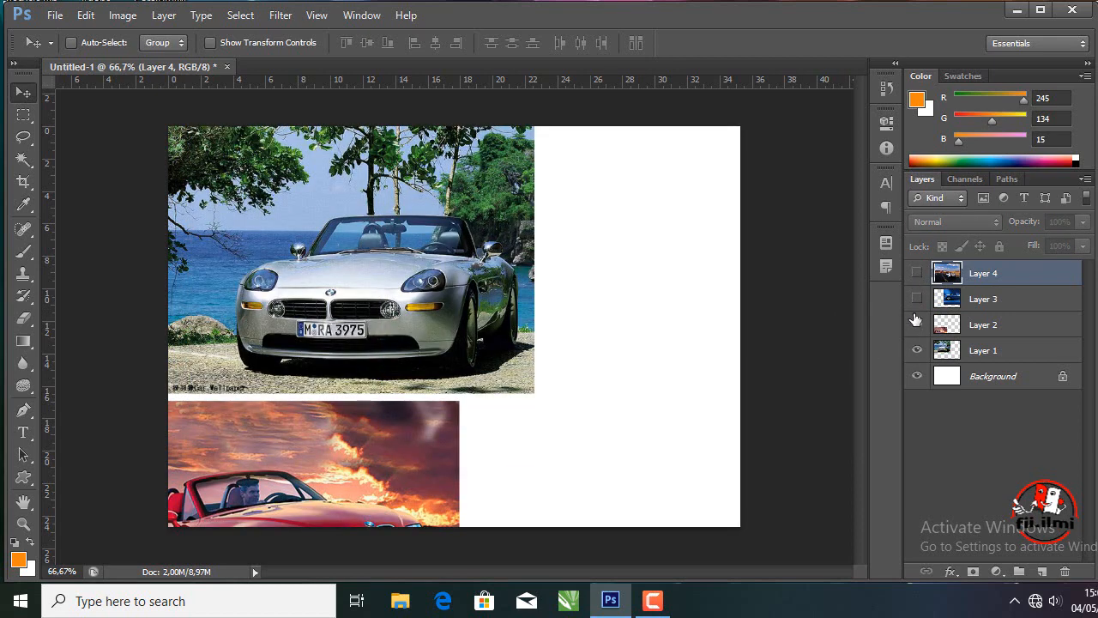
pyautogui.click(916, 326)
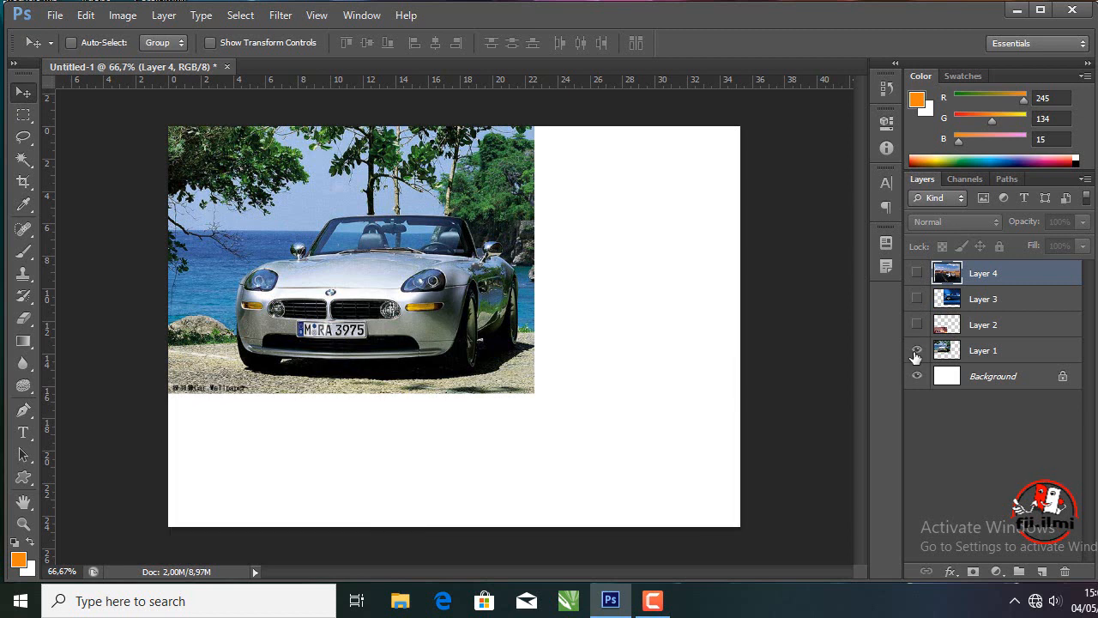
pyautogui.click(917, 351)
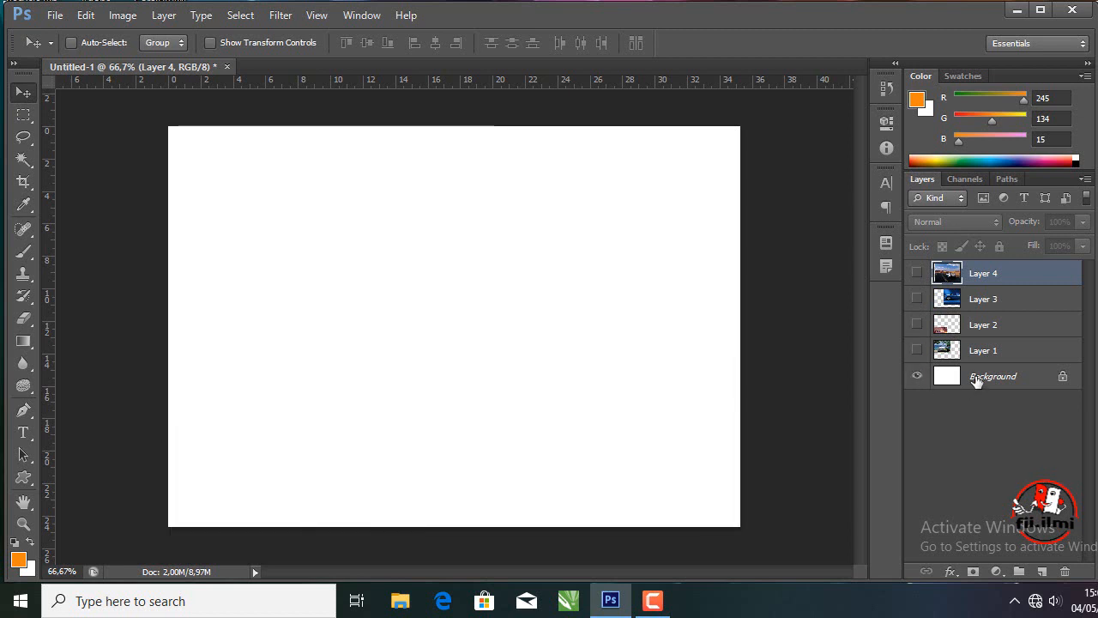
pyautogui.click(976, 380)
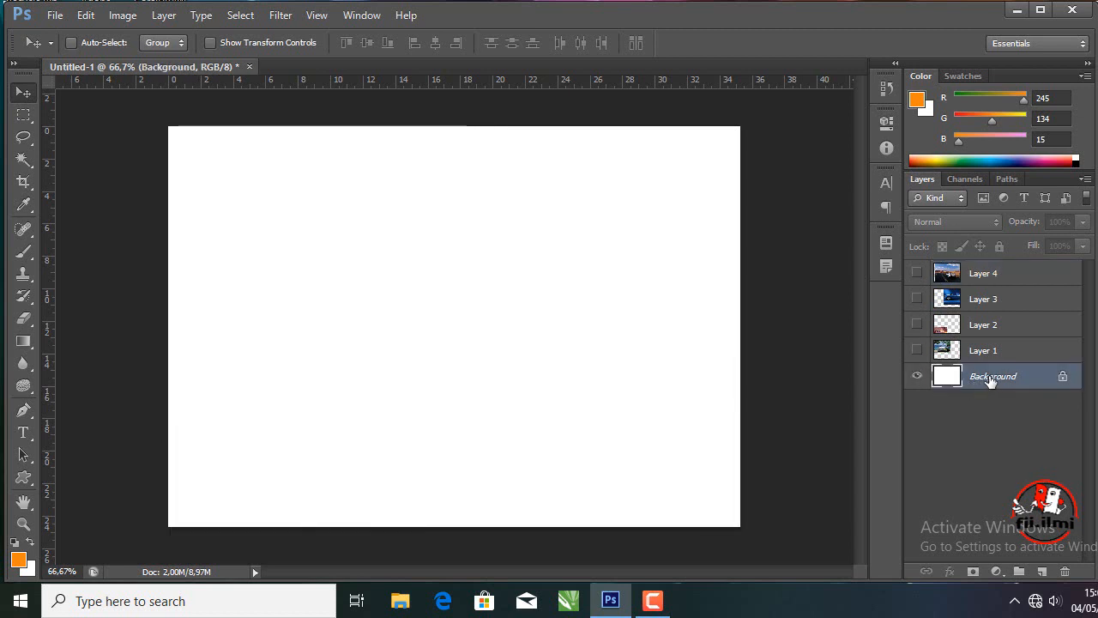
# Show Layer 1 and Layer 2 again and move the red car on Layer 2 up over the silver car.
pyautogui.click(915, 351)
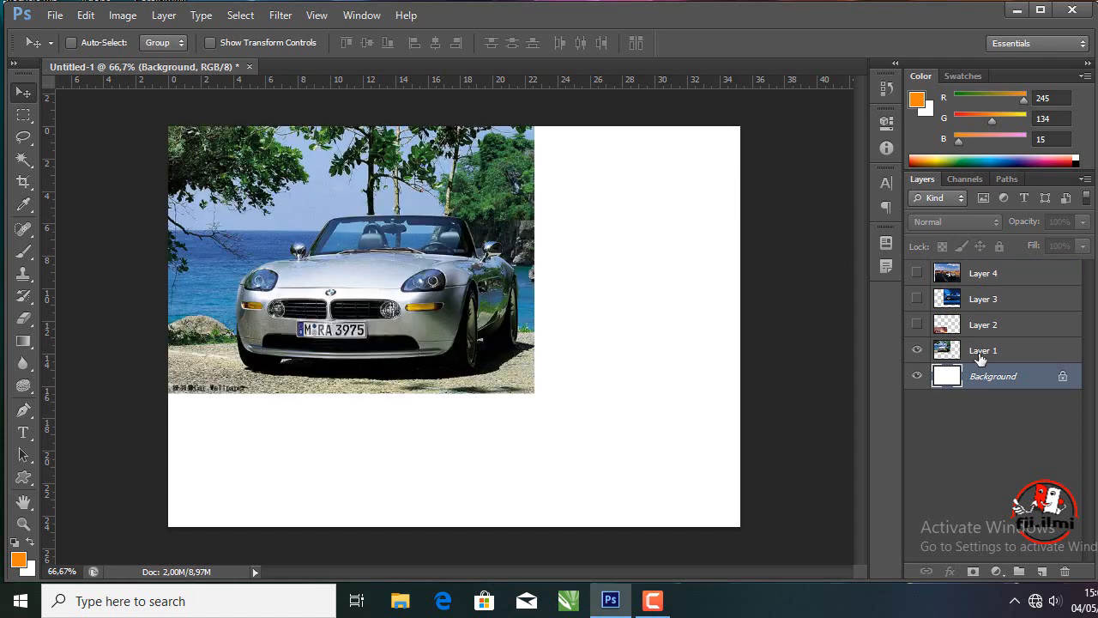
pyautogui.click(916, 325)
pyautogui.moveTo(426, 438); pyautogui.dragTo(445, 366)
pyautogui.click(554, 243)
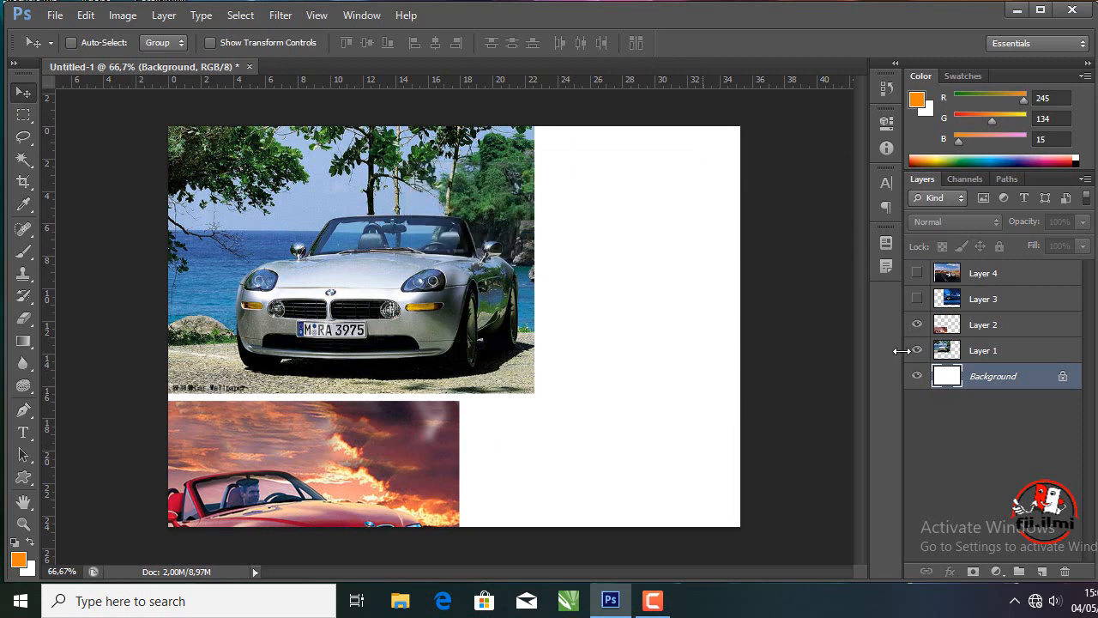
pyautogui.click(986, 330)
pyautogui.moveTo(400, 425); pyautogui.dragTo(534, 276)
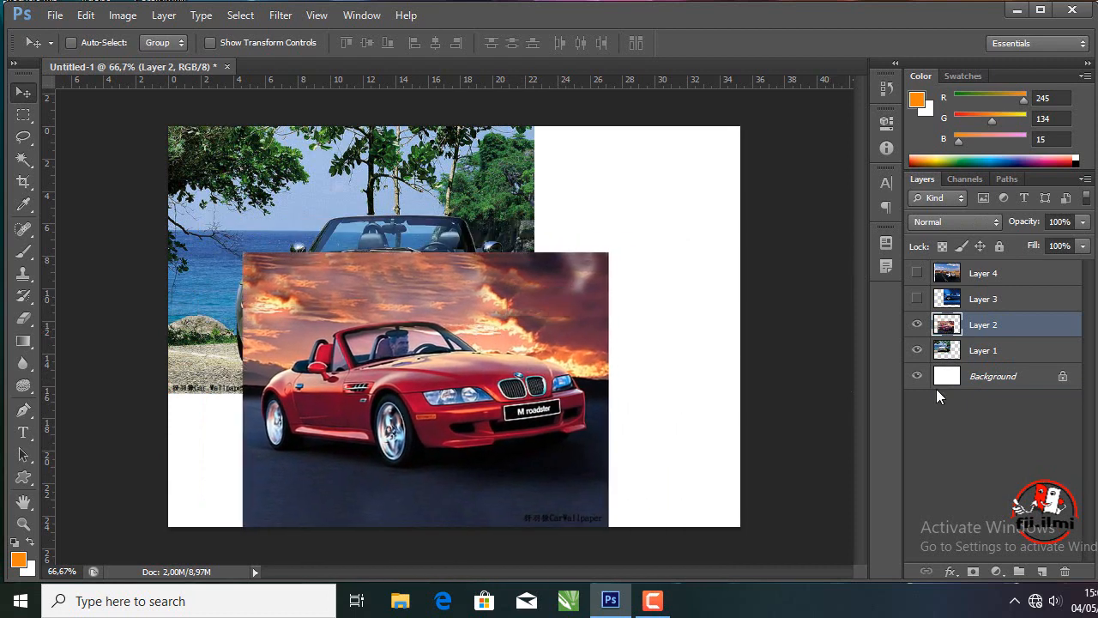
# Try to move the Background layer on the canvas.
pyautogui.click(1008, 386)
pyautogui.moveTo(775, 377); pyautogui.dragTo(689, 406)
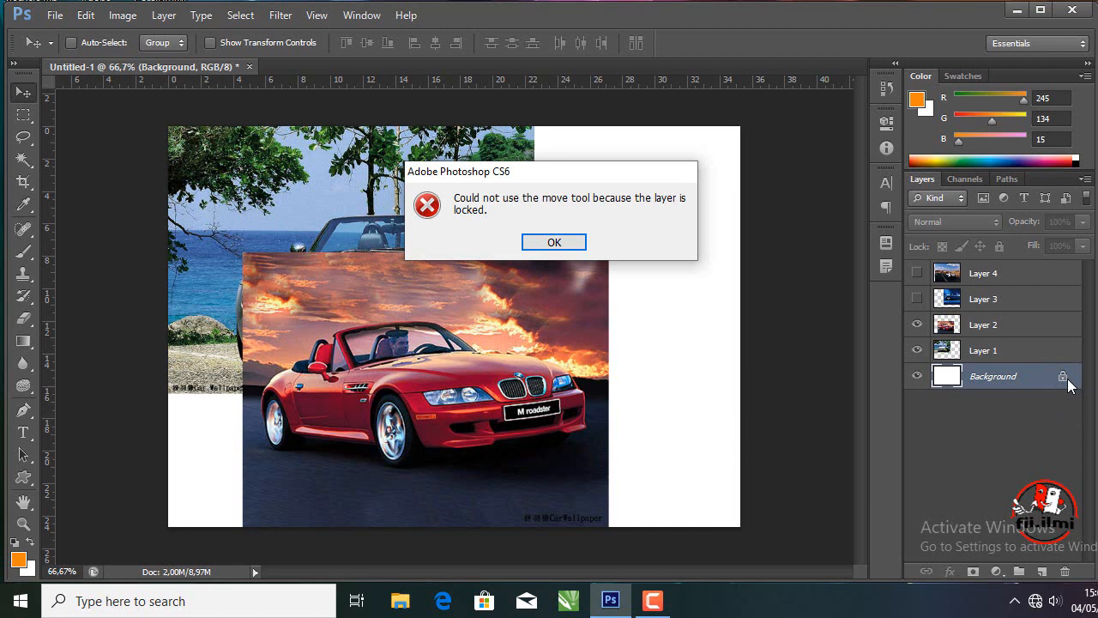
pyautogui.click(559, 247)
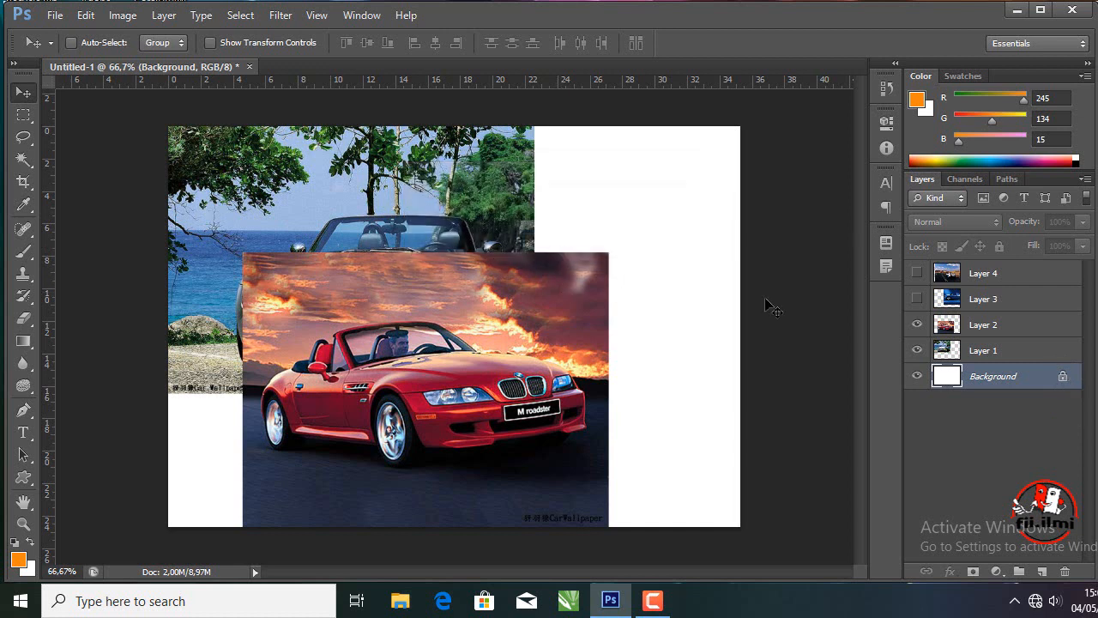
# Move the red car on Layer 2 toward the canvas's centre-right and make Layer 4 and Layer 3 visible again.
pyautogui.click(989, 330)
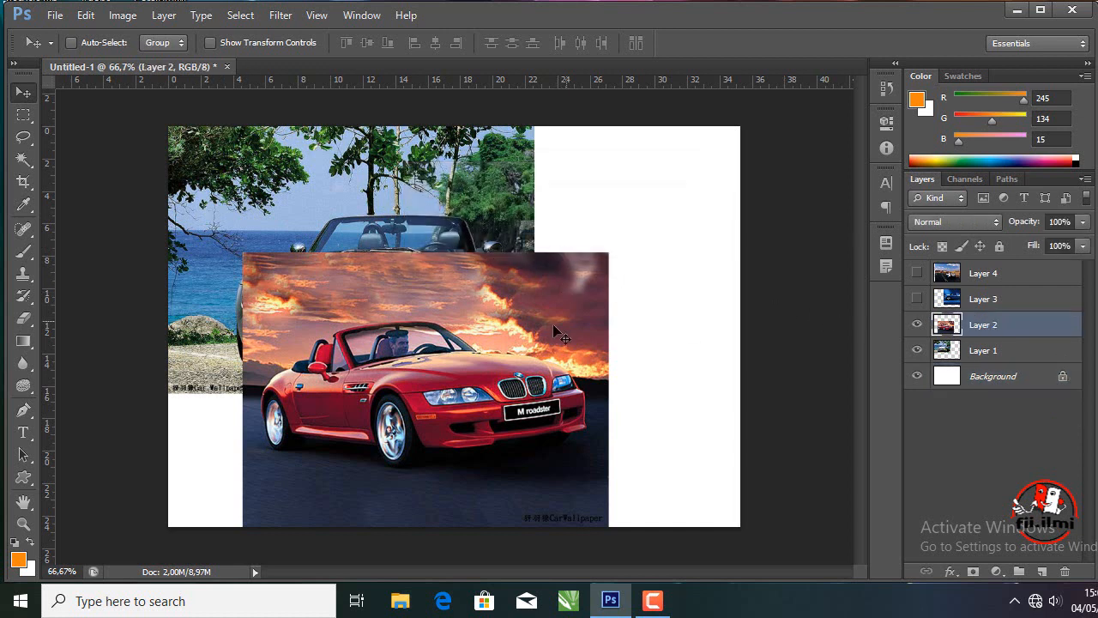
pyautogui.moveTo(431, 428); pyautogui.dragTo(471, 354)
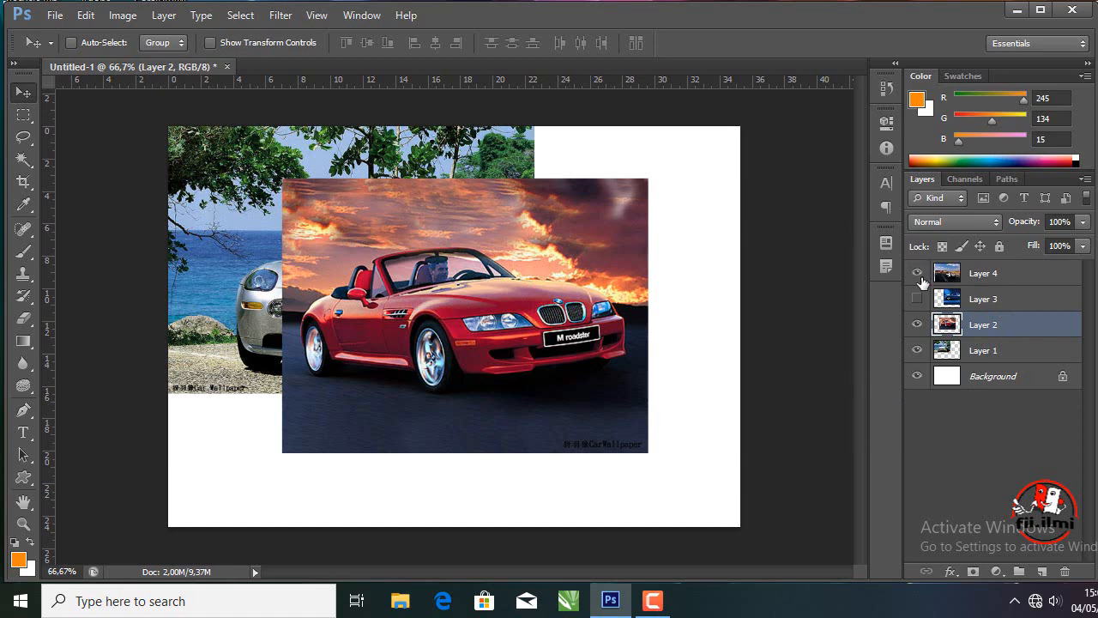
pyautogui.click(917, 273)
pyautogui.click(917, 299)
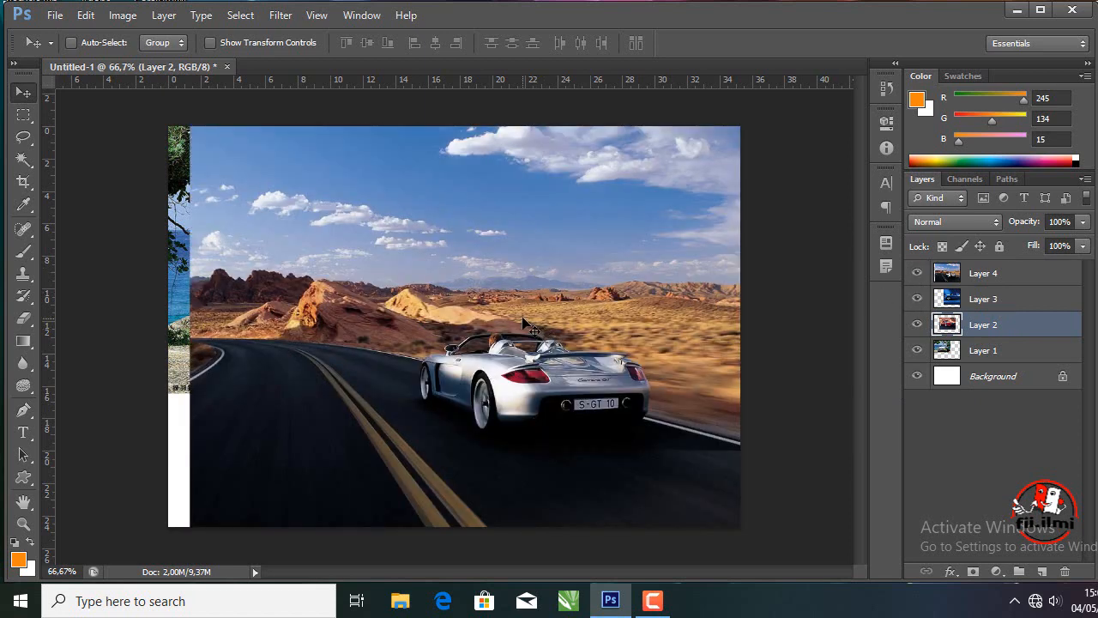
pyautogui.moveTo(538, 271); pyautogui.dragTo(556, 330)
# Select Layer 4 and move the desert road image to the canvas's lower-right corner, exposing the images beneath.
pyautogui.click(1034, 275)
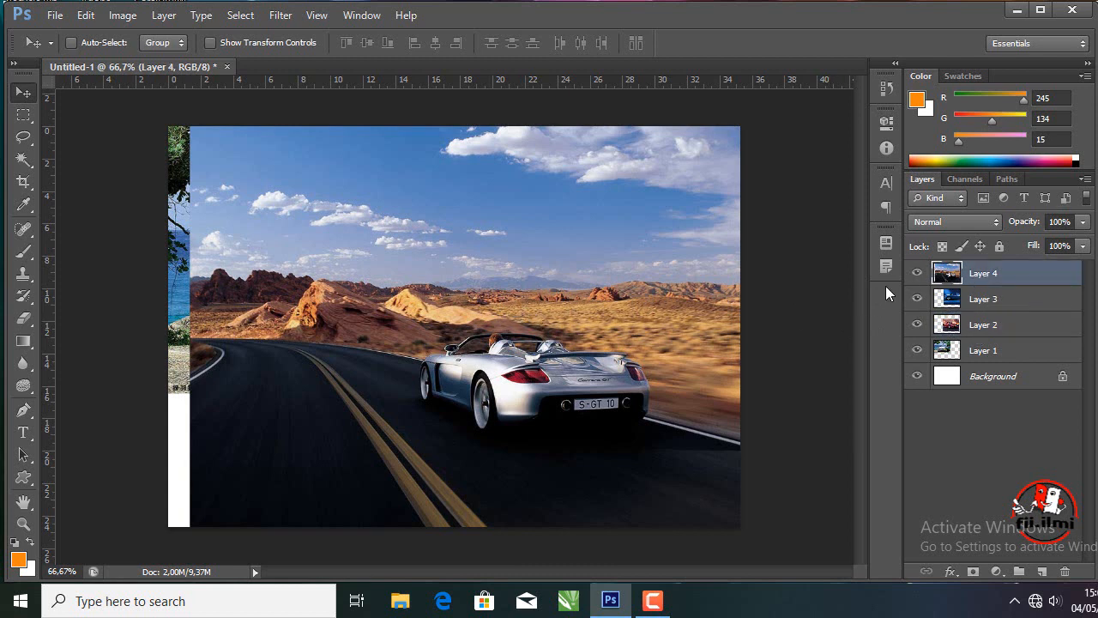
pyautogui.click(991, 300)
pyautogui.click(991, 331)
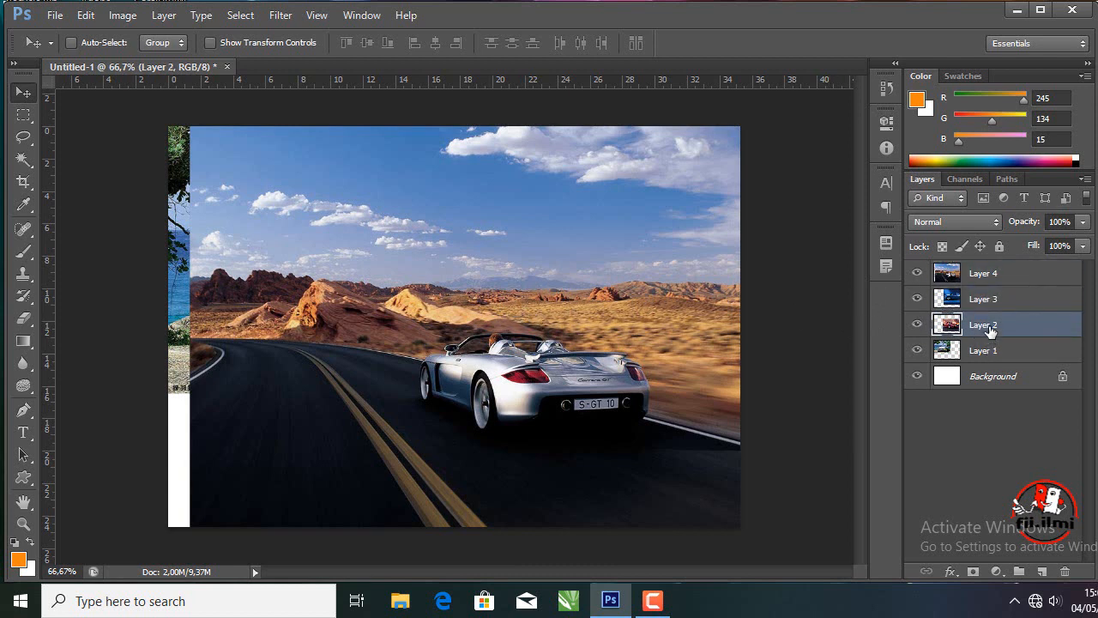
pyautogui.click(977, 275)
pyautogui.moveTo(544, 287); pyautogui.dragTo(807, 441)
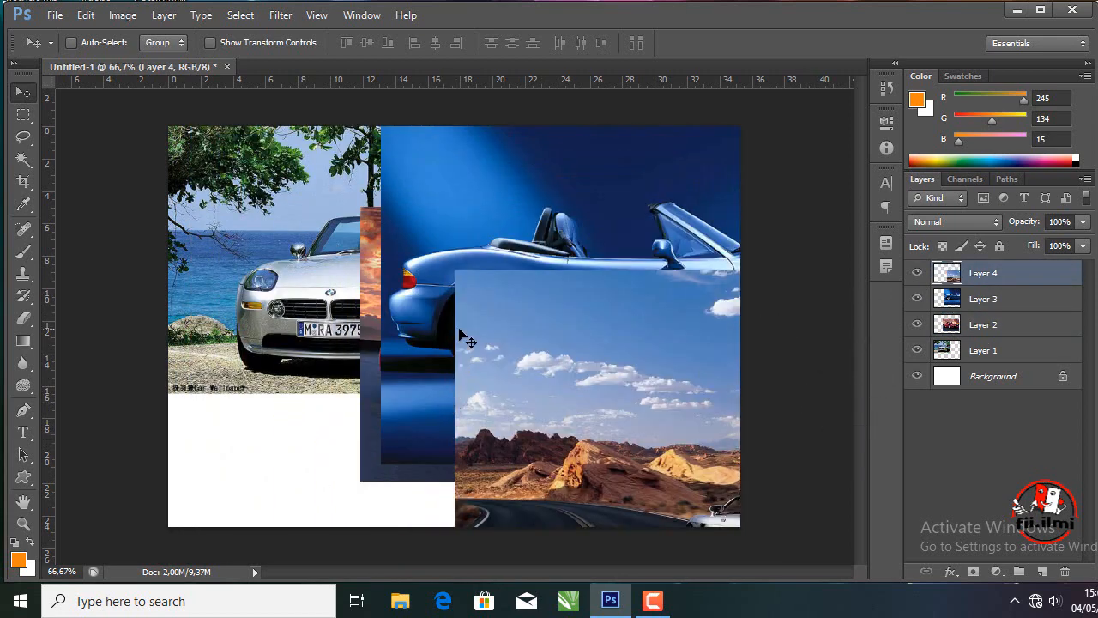
# Select Layer 1 directly from its image on the canvas and move the silver car image downward along the canvas's left edge.
pyautogui.keyDown('ctrl'); pyautogui.click(227, 259); pyautogui.keyUp('ctrl')
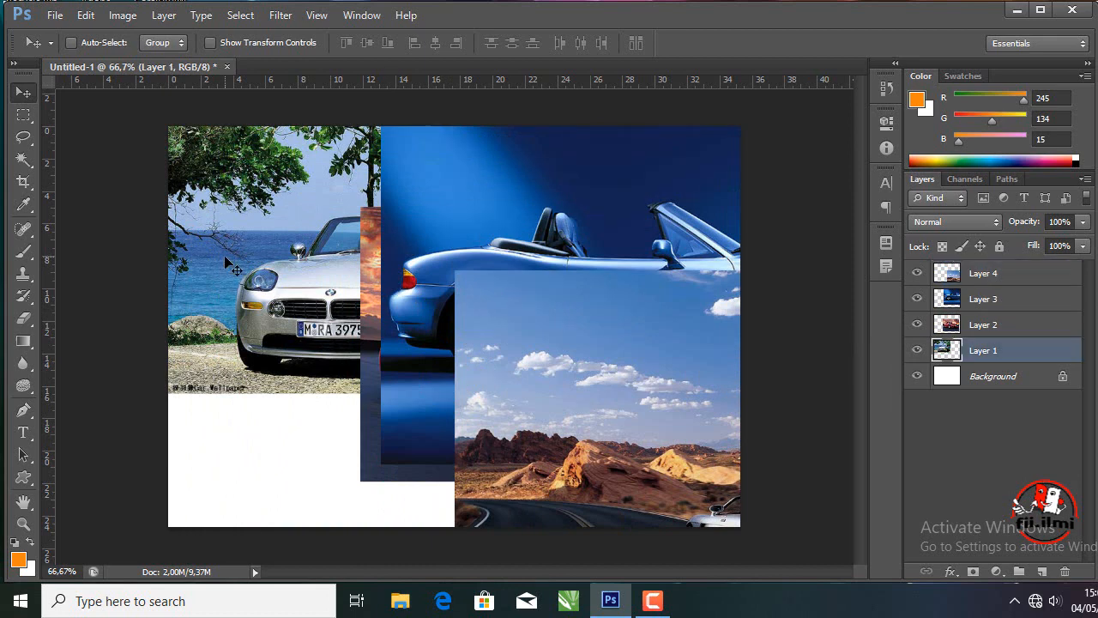
pyautogui.moveTo(231, 261); pyautogui.dragTo(307, 342)
pyautogui.moveTo(229, 367); pyautogui.dragTo(224, 371)
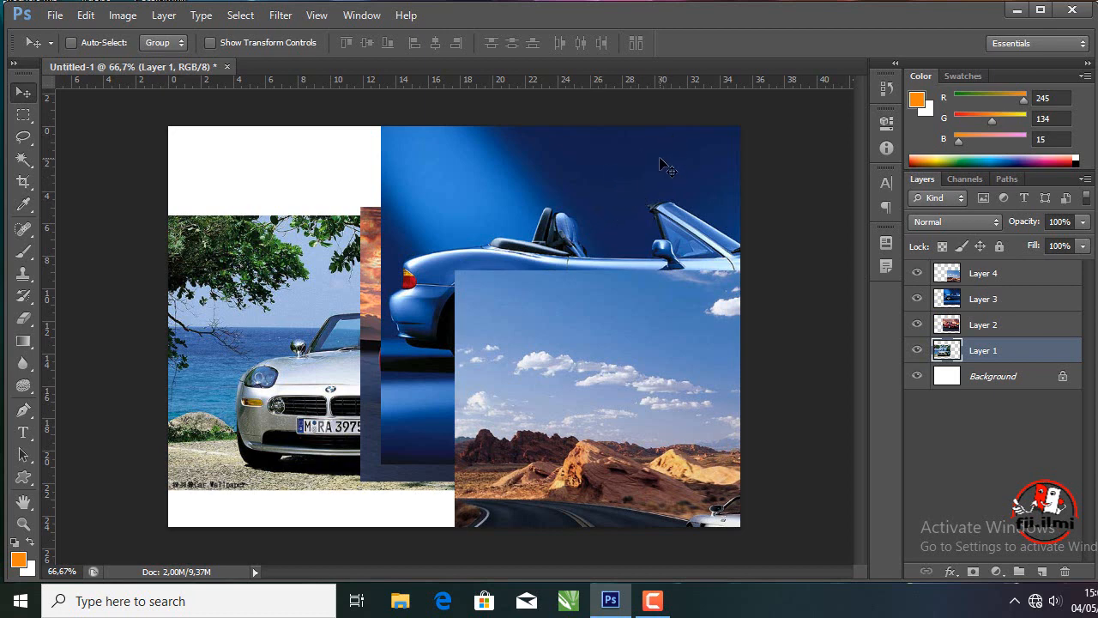
# Move the blue car image on Layer 3 down and to the left, and shift the red car image on Layer 2 beneath it.
pyautogui.keyDown('ctrl'); pyautogui.click(663, 165); pyautogui.keyUp('ctrl')
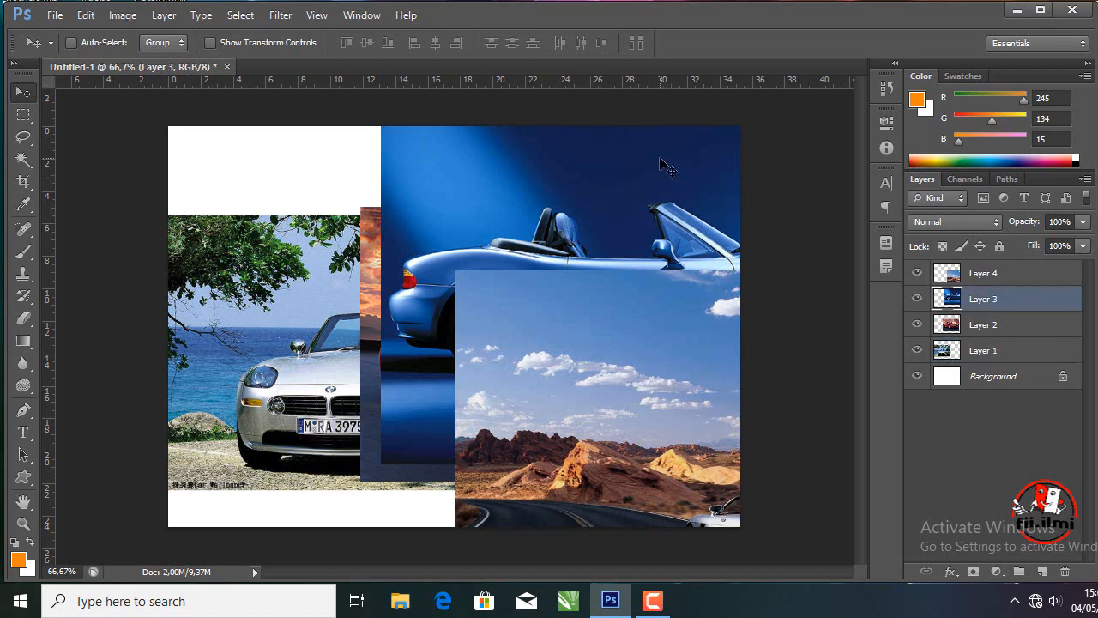
pyautogui.moveTo(663, 166); pyautogui.dragTo(469, 309)
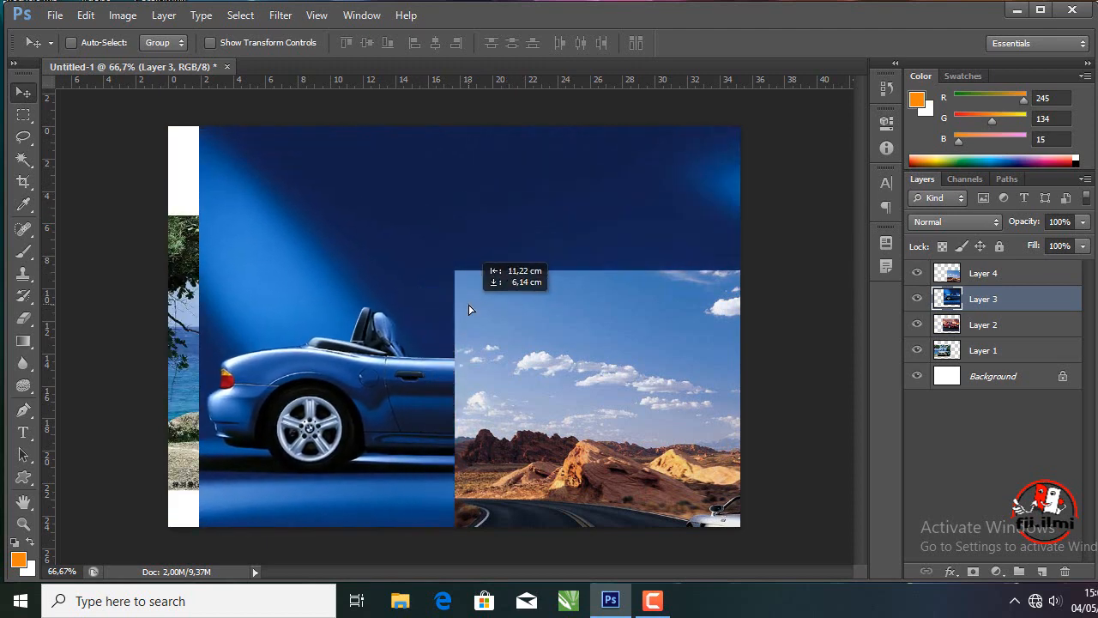
pyautogui.click(981, 333)
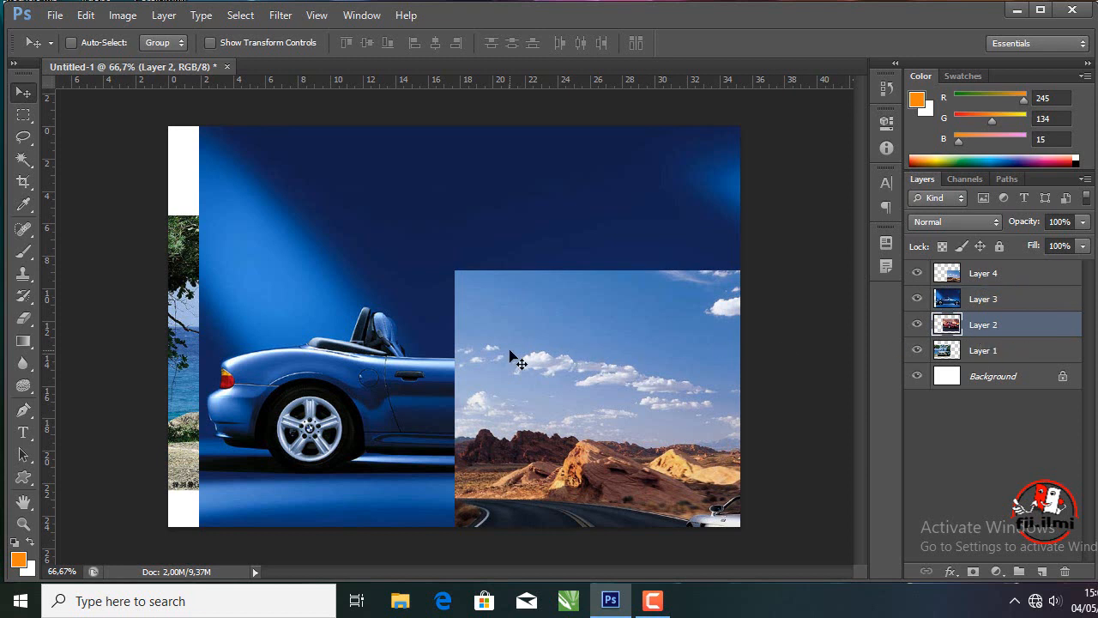
pyautogui.moveTo(518, 359); pyautogui.dragTo(409, 320)
# Select Layer 4 from its image on the canvas and move it up and left until its whole car is inside the canvas.
pyautogui.keyDown('ctrl'); pyautogui.click(603, 450); pyautogui.keyUp('ctrl')
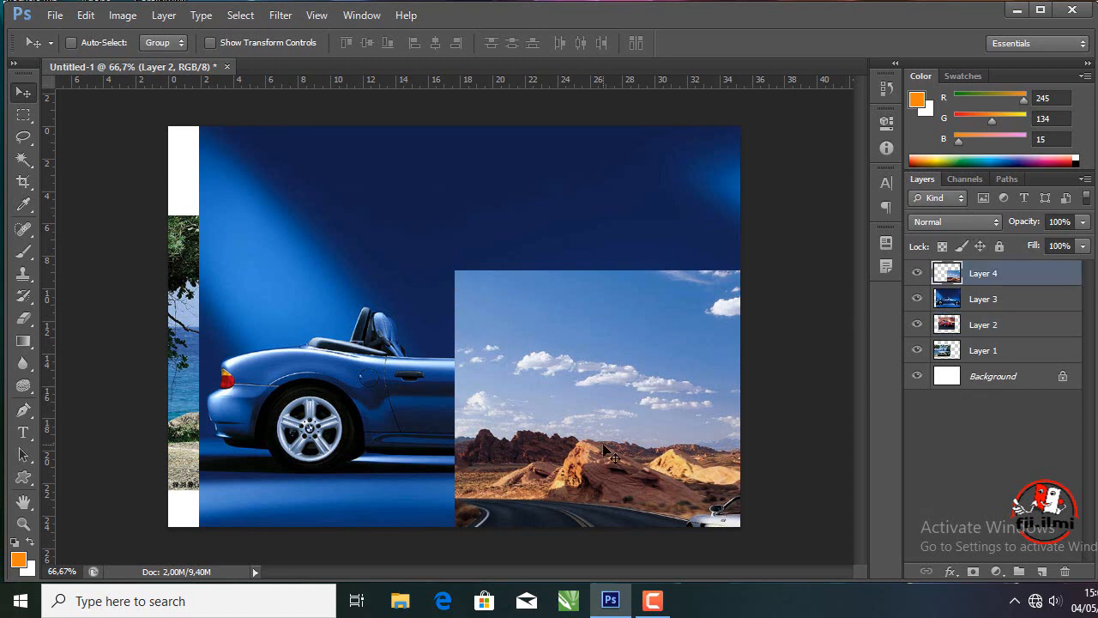
pyautogui.moveTo(606, 452); pyautogui.dragTo(298, 443)
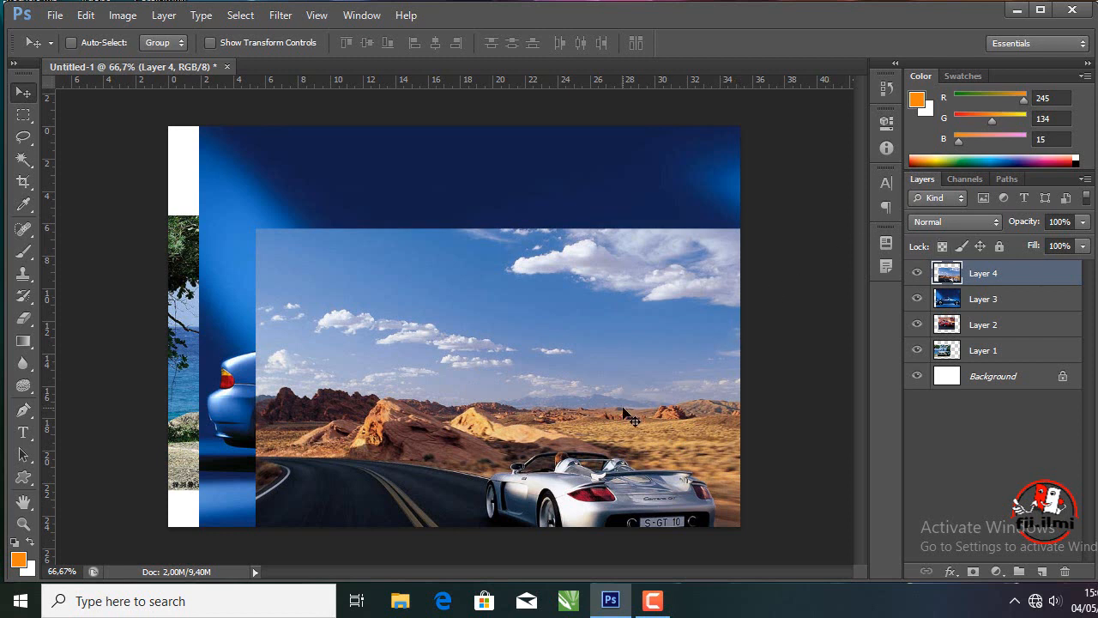
pyautogui.moveTo(557, 421); pyautogui.dragTo(501, 349)
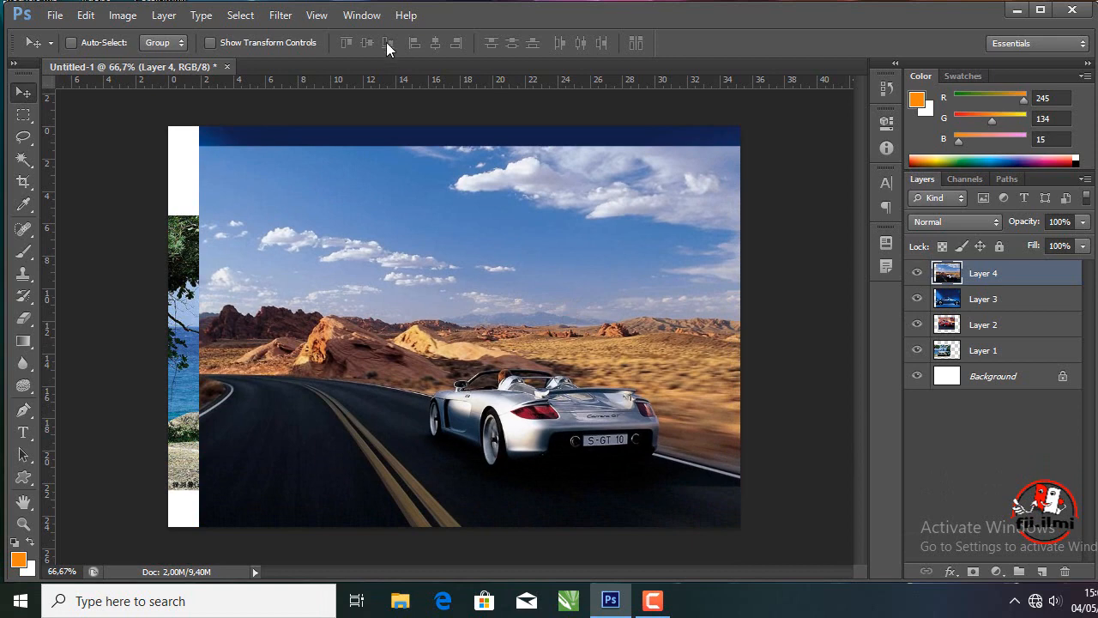
pyautogui.moveTo(474, 353); pyautogui.dragTo(511, 364)
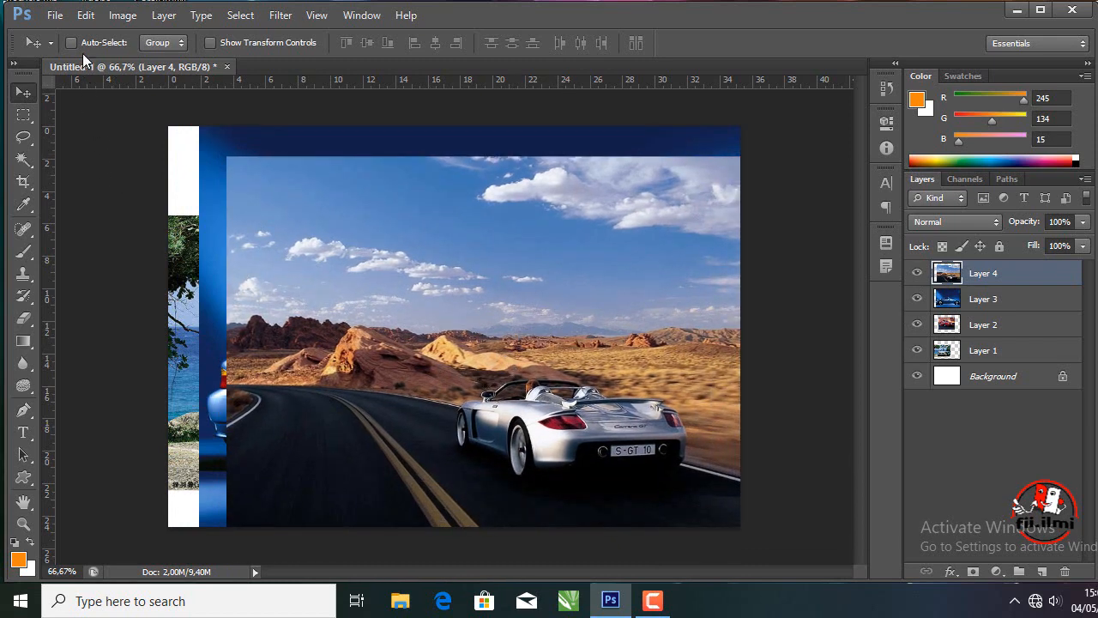
# Free Transform Layer 4, scaling the desert road image to about 51% and fitting it into the canvas's lower-right corner.
pyautogui.click(83, 26)
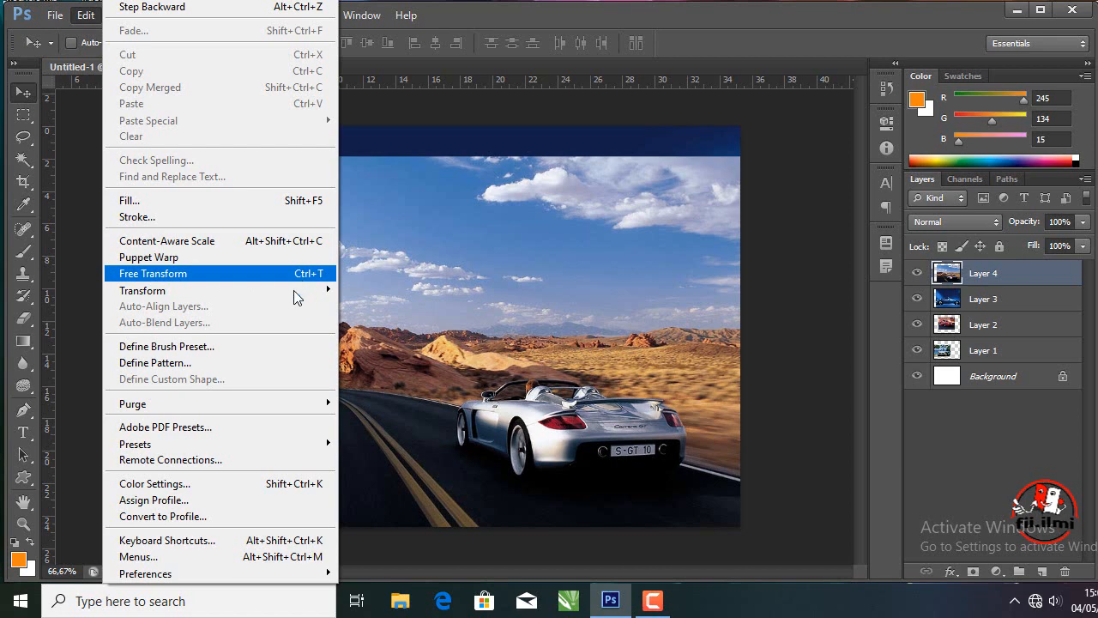
pyautogui.moveTo(293, 292)
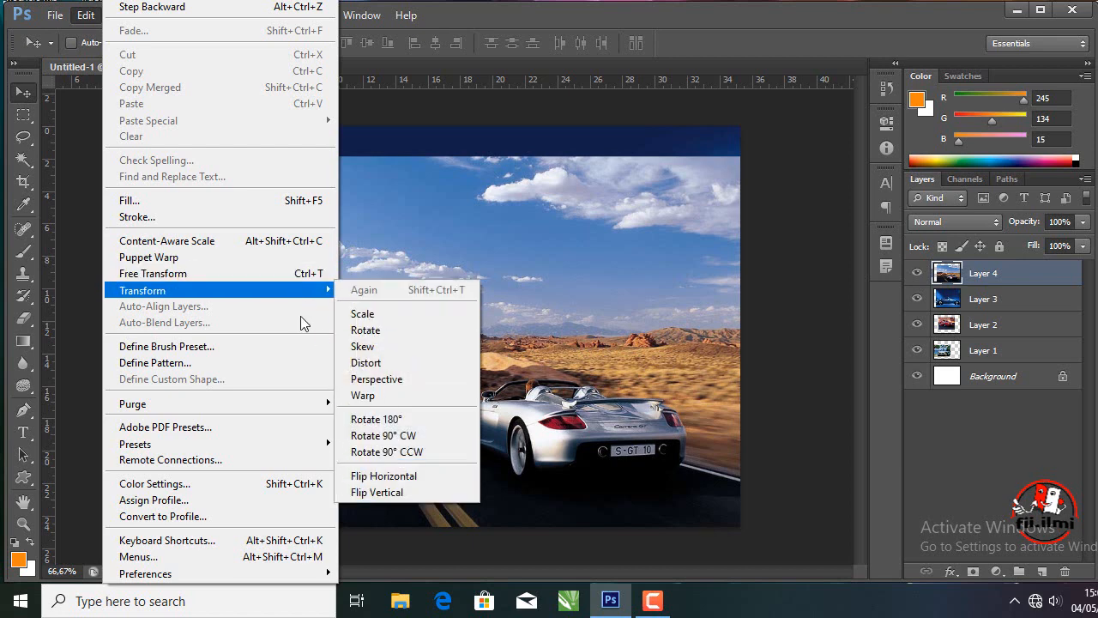
pyautogui.click(216, 281)
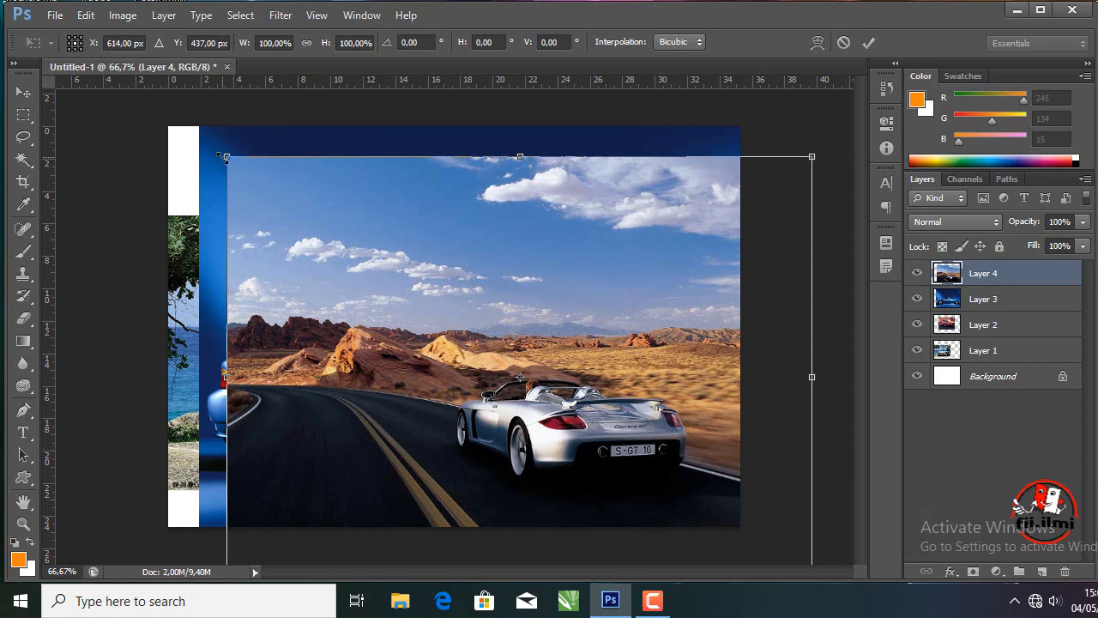
pyautogui.moveTo(223, 156); pyautogui.dragTo(201, 242)
pyautogui.moveTo(335, 241); pyautogui.dragTo(406, 272)
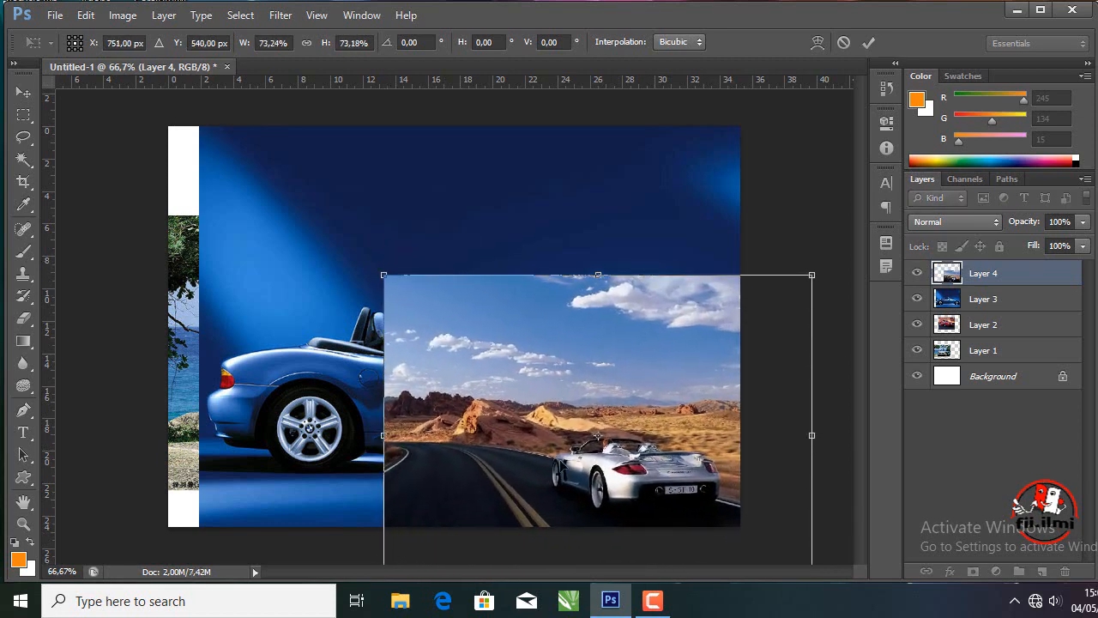
pyautogui.moveTo(604, 442)
pyautogui.mouseDown()
pyautogui.moveTo(592, 424)
pyautogui.moveTo(602, 426)
pyautogui.mouseUp()
pyautogui.moveTo(388, 277); pyautogui.dragTo(435, 337)
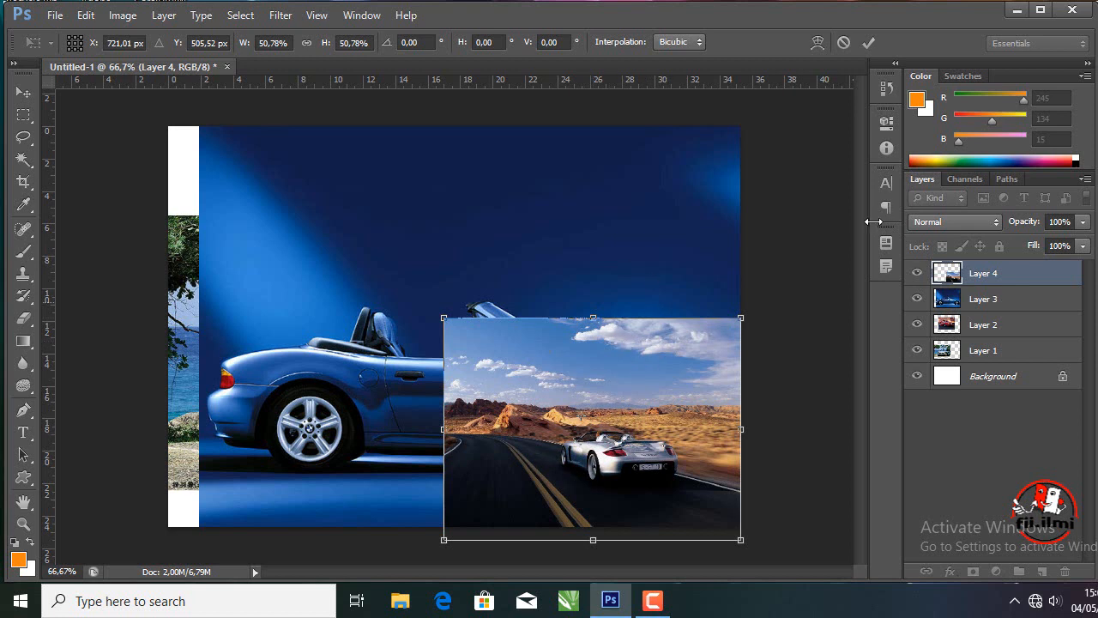
pyautogui.click(870, 43)
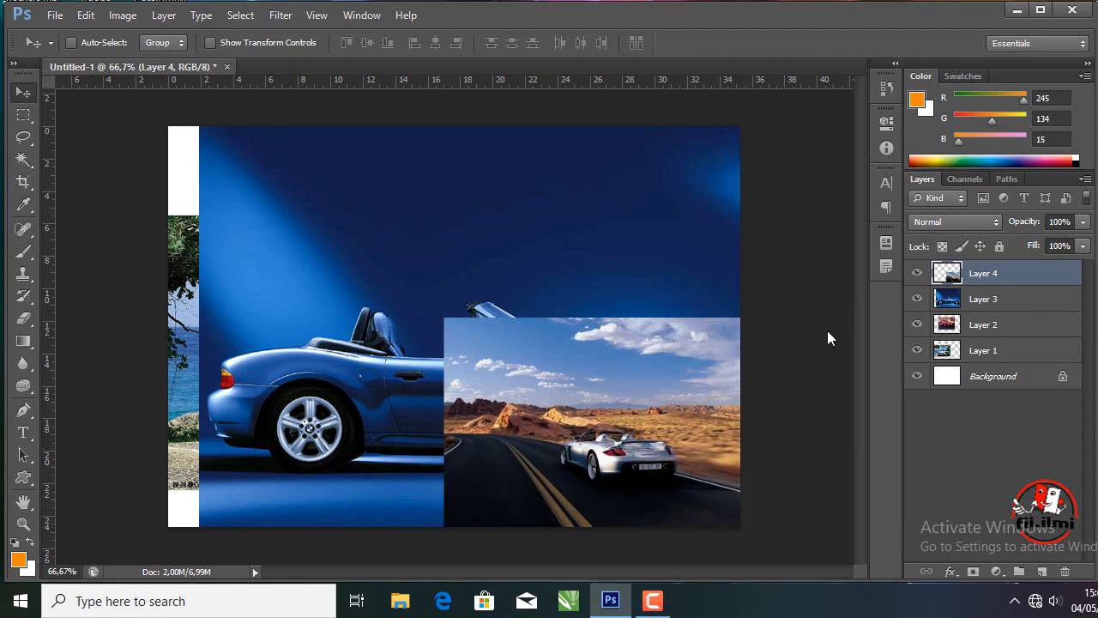
# Select Layer 3, scale the blue car image to about 47%, and fit it into the canvas's lower-left corner beside the desert road image.
pyautogui.click(986, 302)
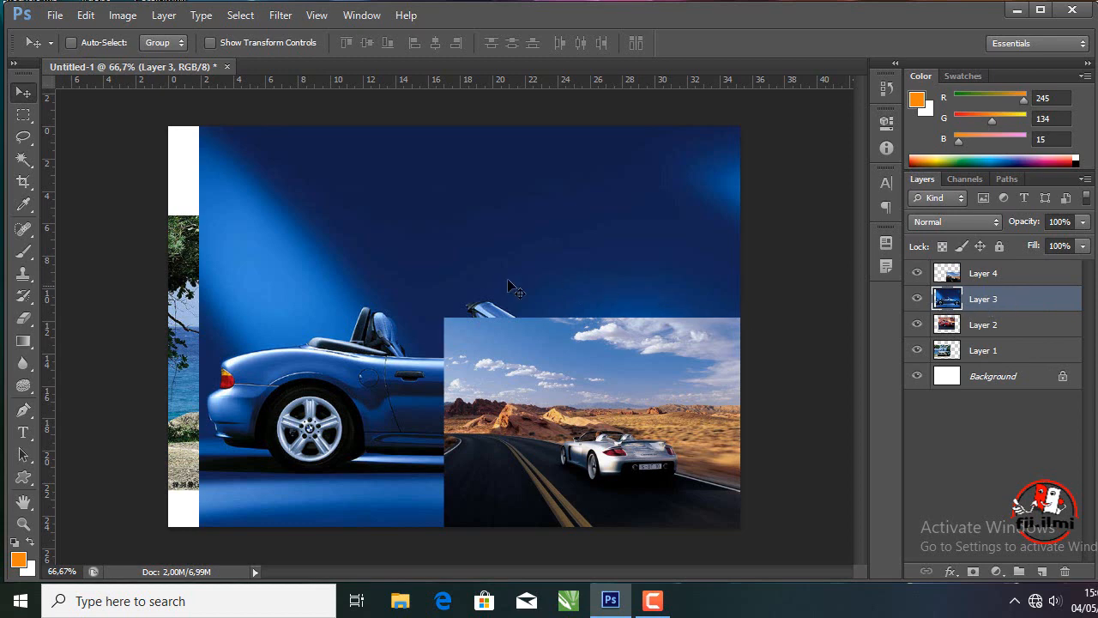
pyautogui.moveTo(511, 282); pyautogui.dragTo(406, 296)
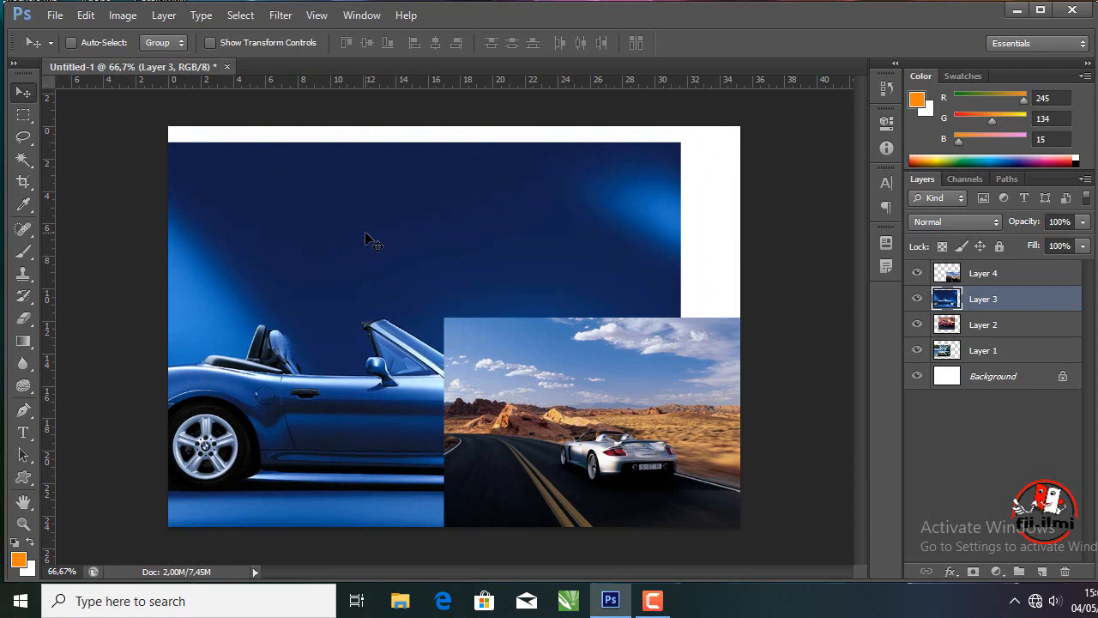
pyautogui.hotkey('ctrl', 't')
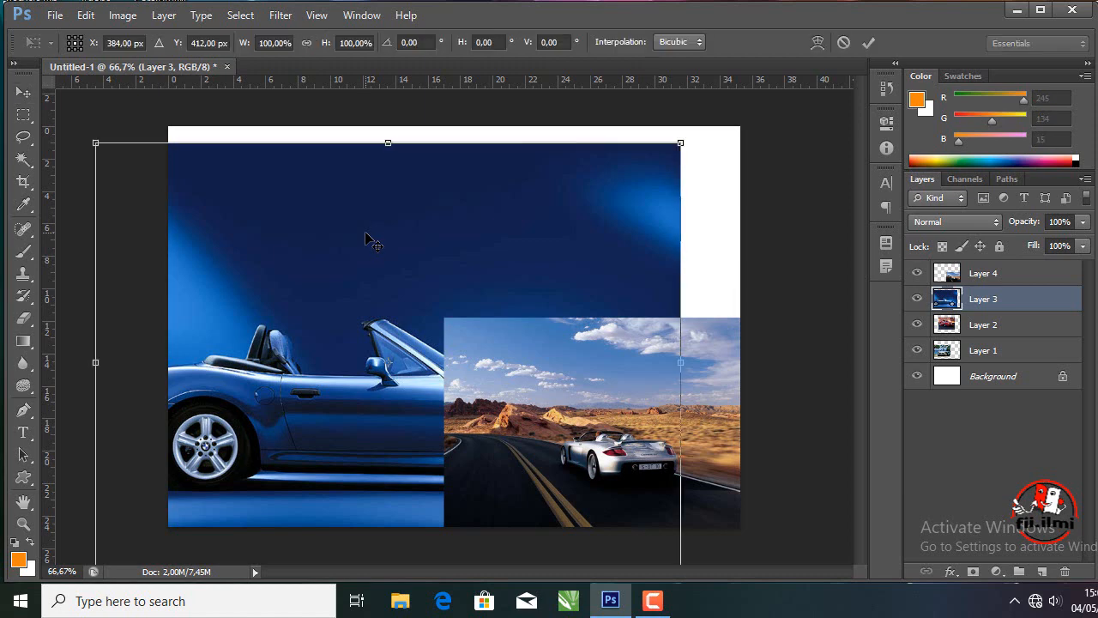
pyautogui.click(83, 16)
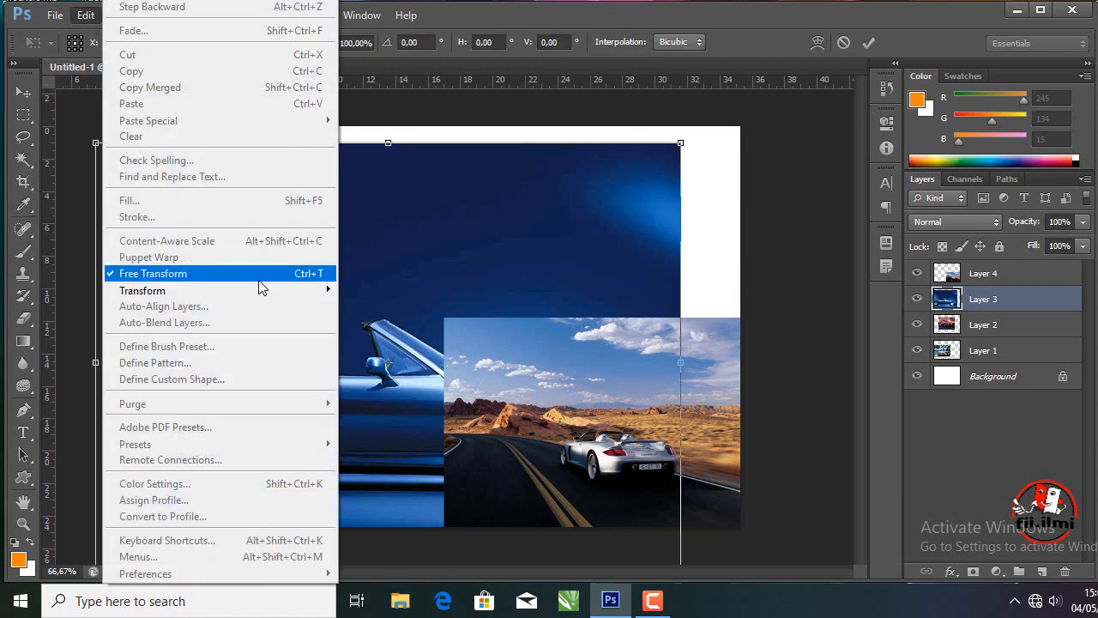
pyautogui.click(426, 243)
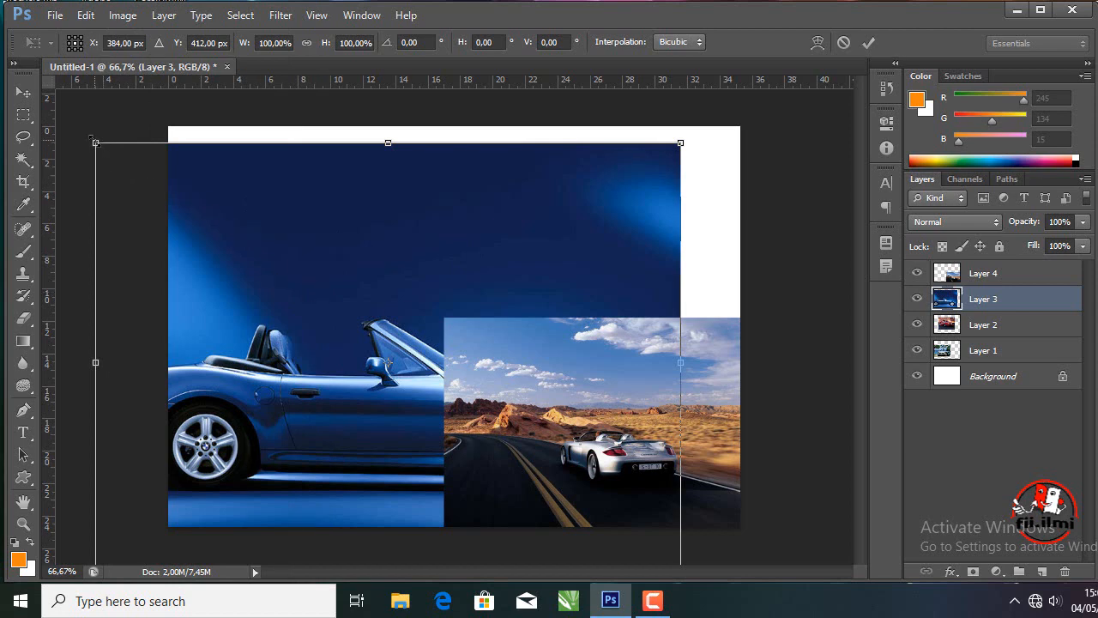
pyautogui.hotkey('shift', 'alt')
pyautogui.moveTo(93, 140); pyautogui.dragTo(271, 272)
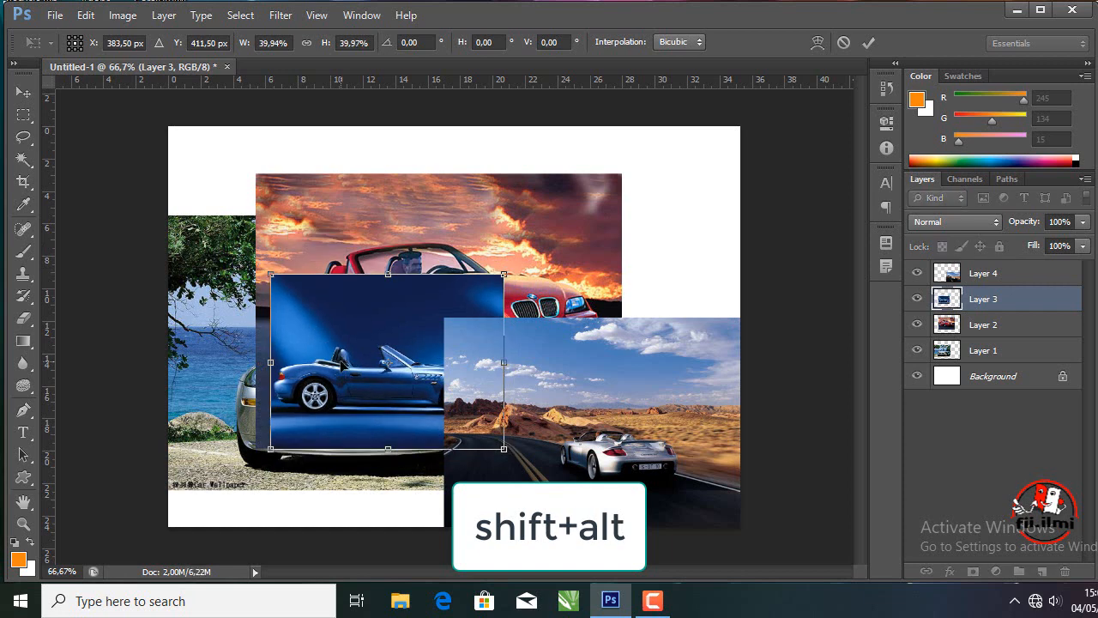
pyautogui.moveTo(346, 363); pyautogui.dragTo(285, 440)
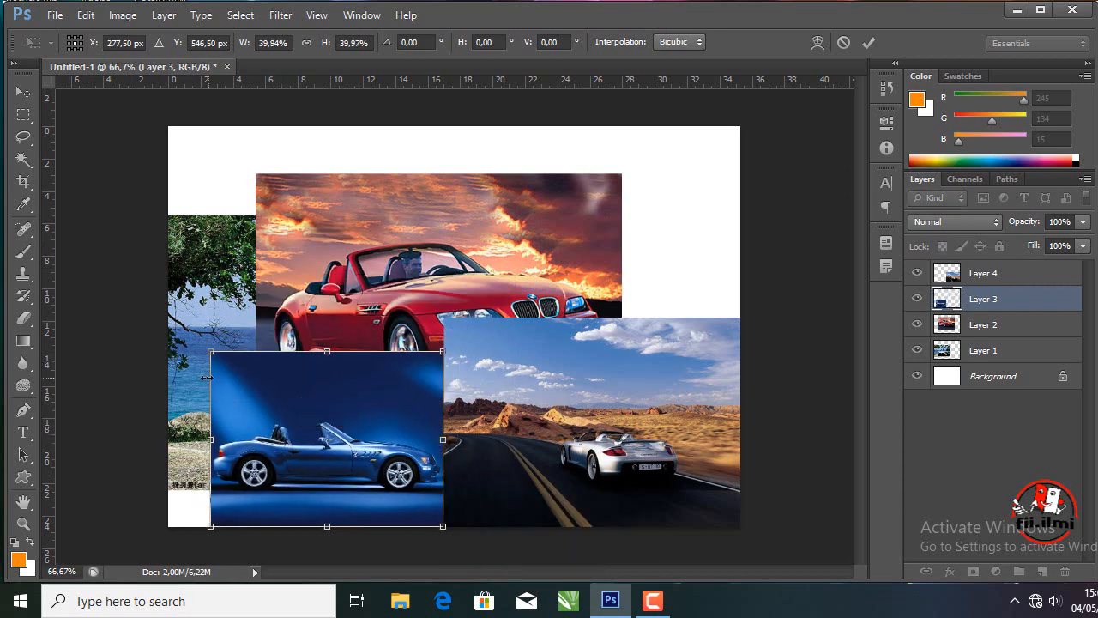
pyautogui.moveTo(211, 351); pyautogui.dragTo(169, 320)
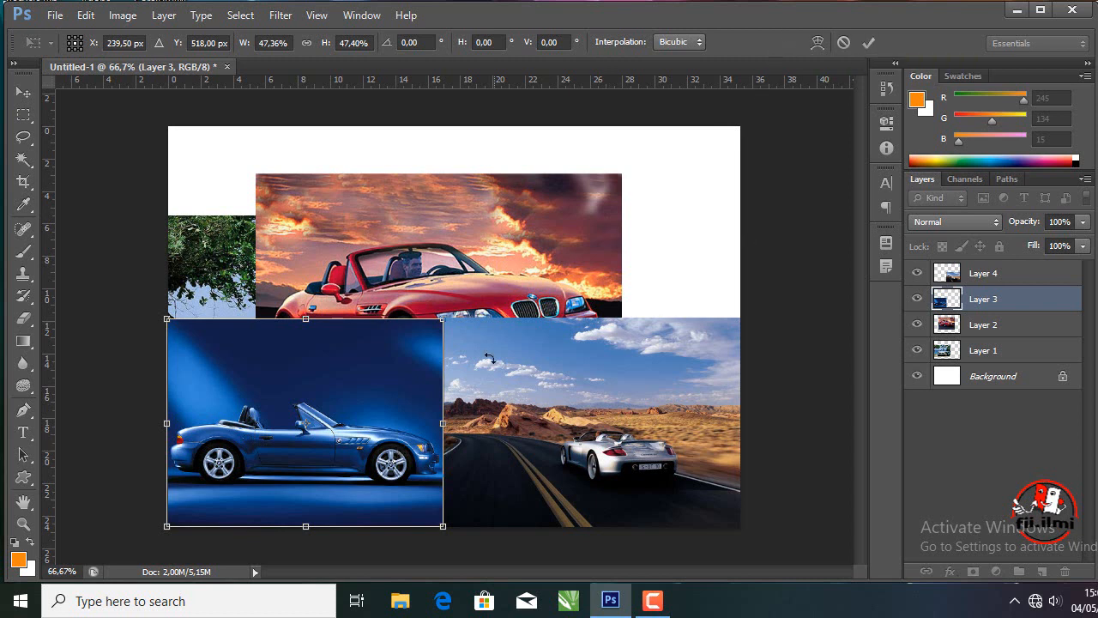
# Flip the blue car image horizontally, rotate it by about 1°, and apply the transformation.
pyautogui.rightClick(367, 435)
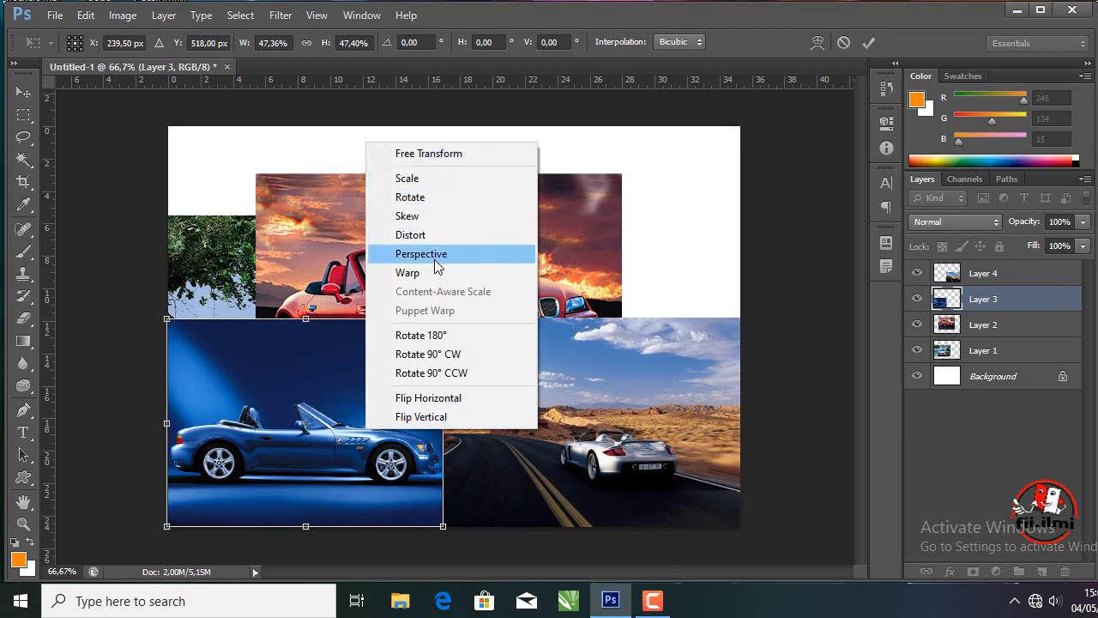
pyautogui.click(428, 398)
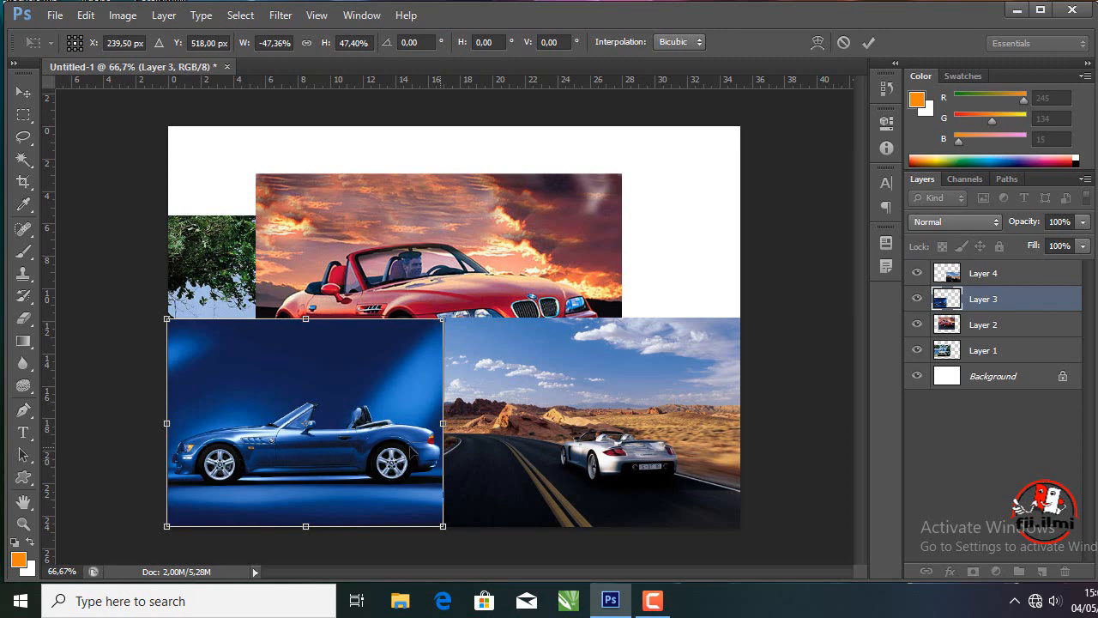
pyautogui.rightClick(331, 442)
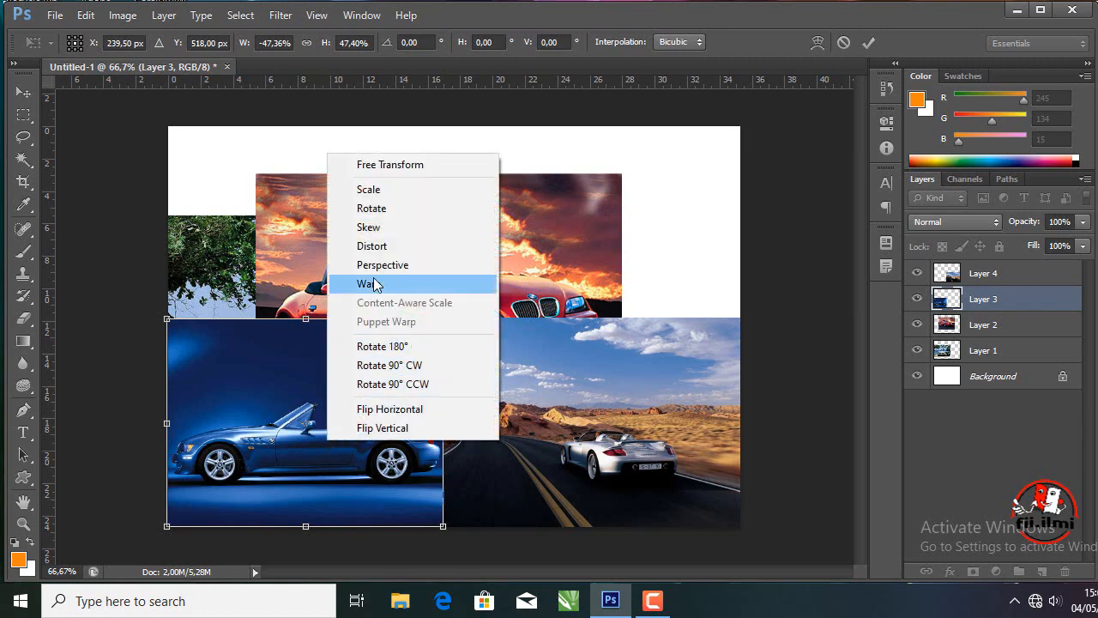
pyautogui.click(387, 221)
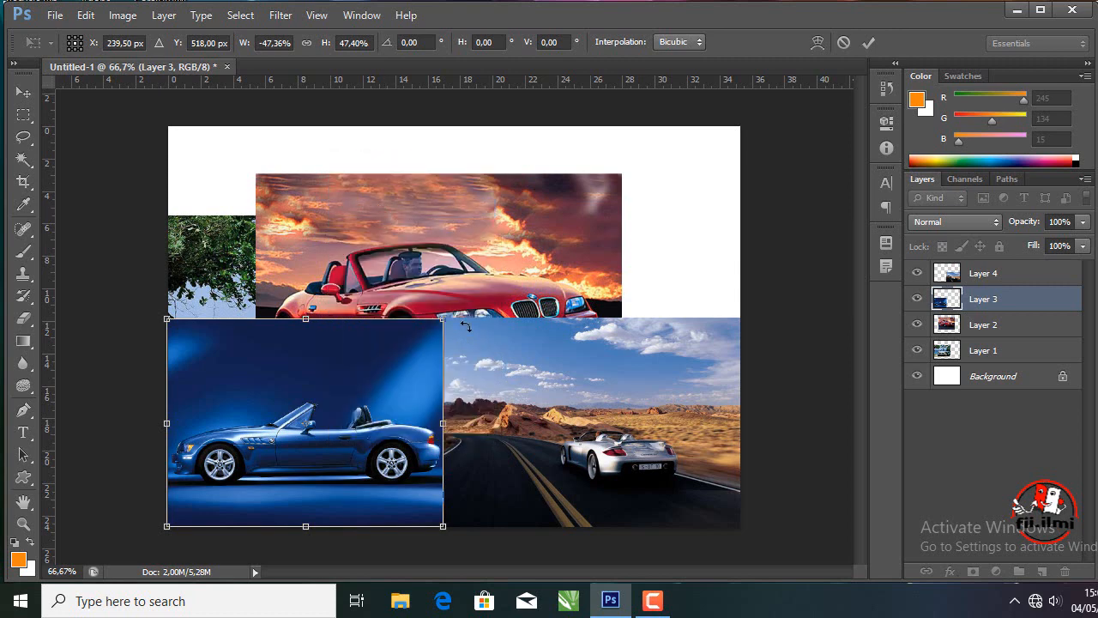
pyautogui.moveTo(461, 317); pyautogui.dragTo(486, 294)
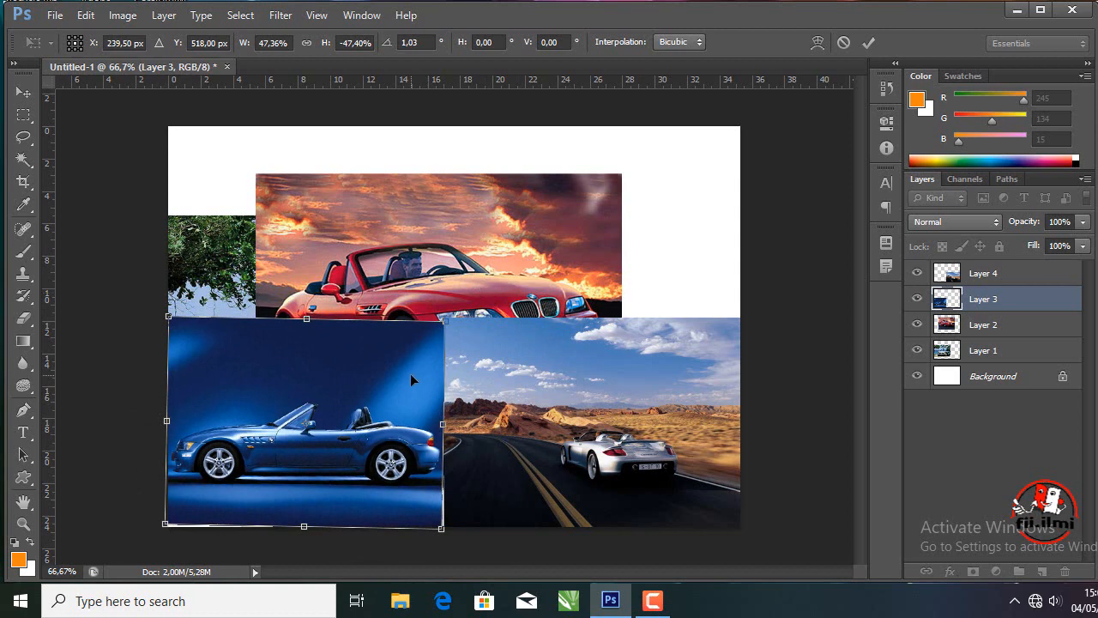
pyautogui.rightClick(410, 374)
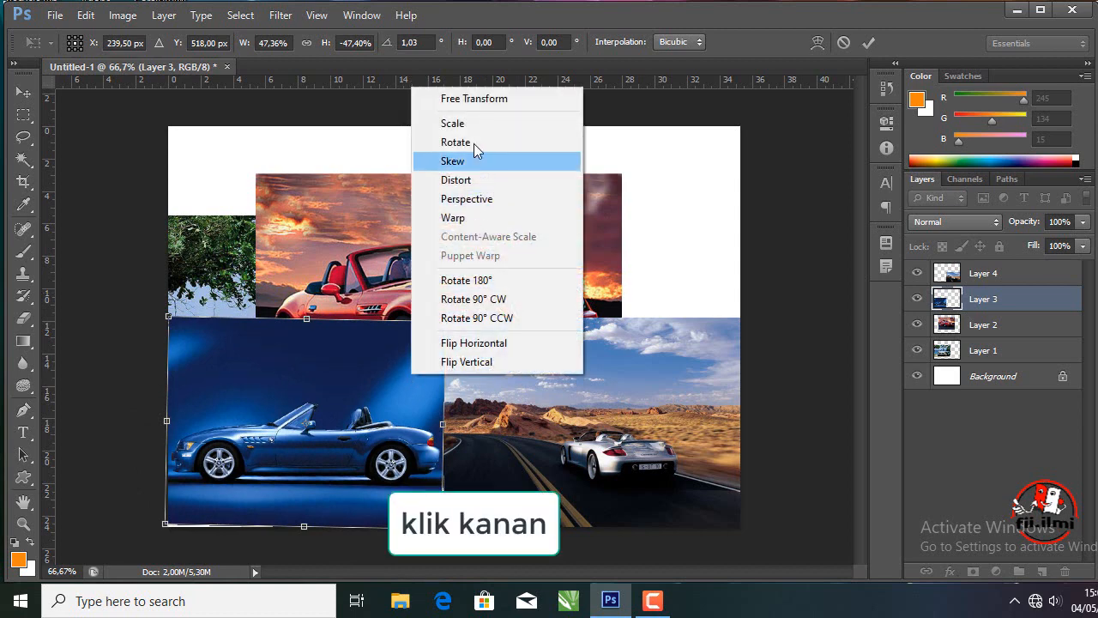
pyautogui.click(868, 46)
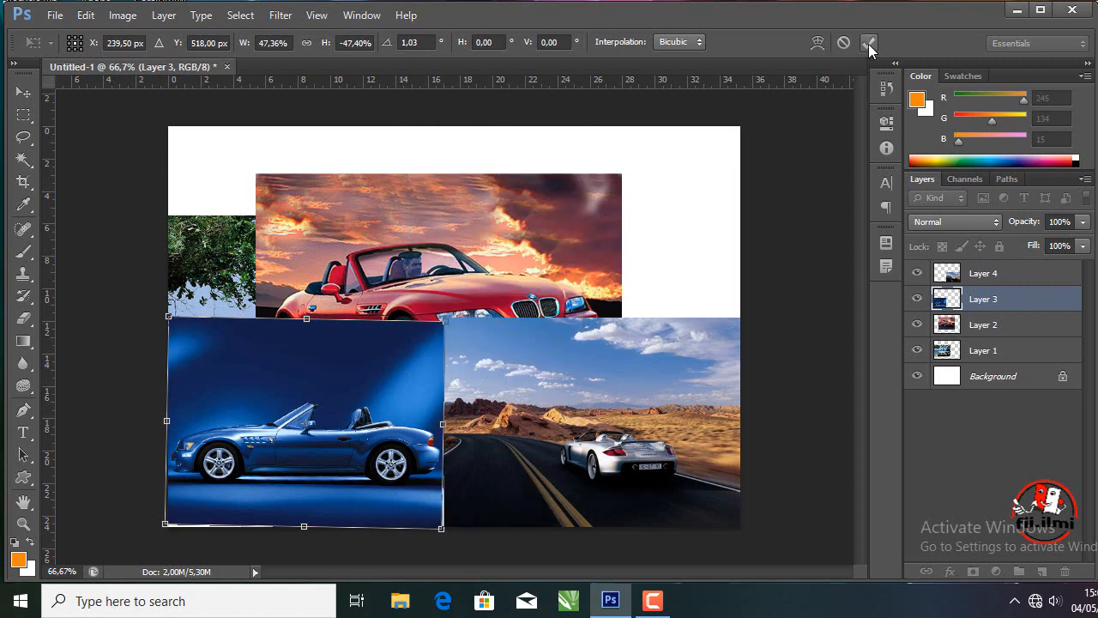
pyautogui.click(868, 43)
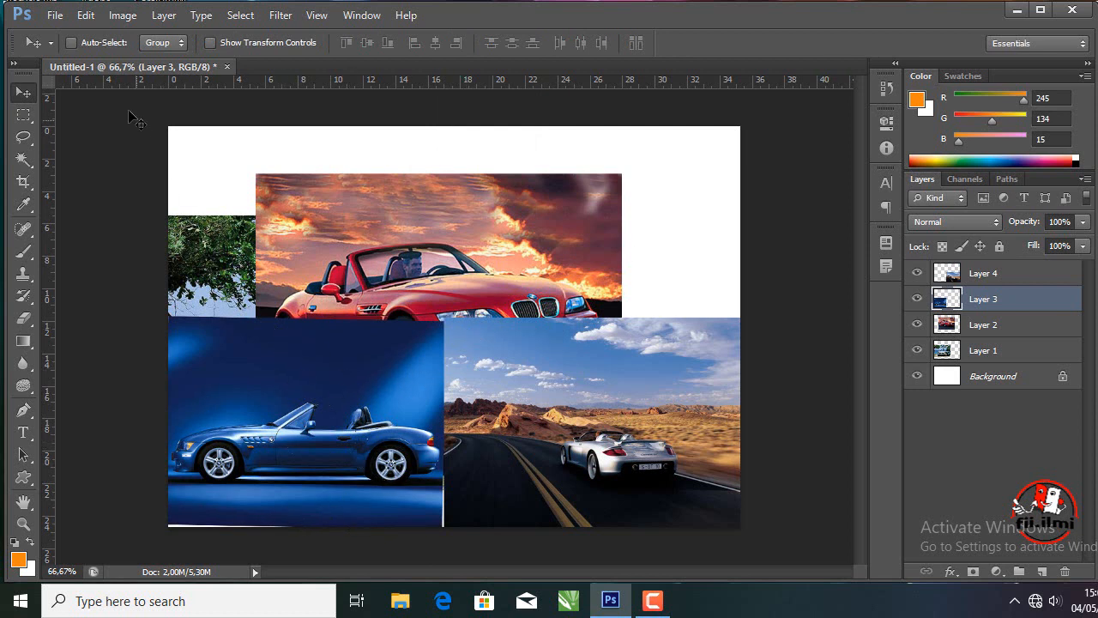
# Skew the blue car image's upper-right corner upward by about 9°, and bring the corner back level with Distort.
pyautogui.click(85, 15)
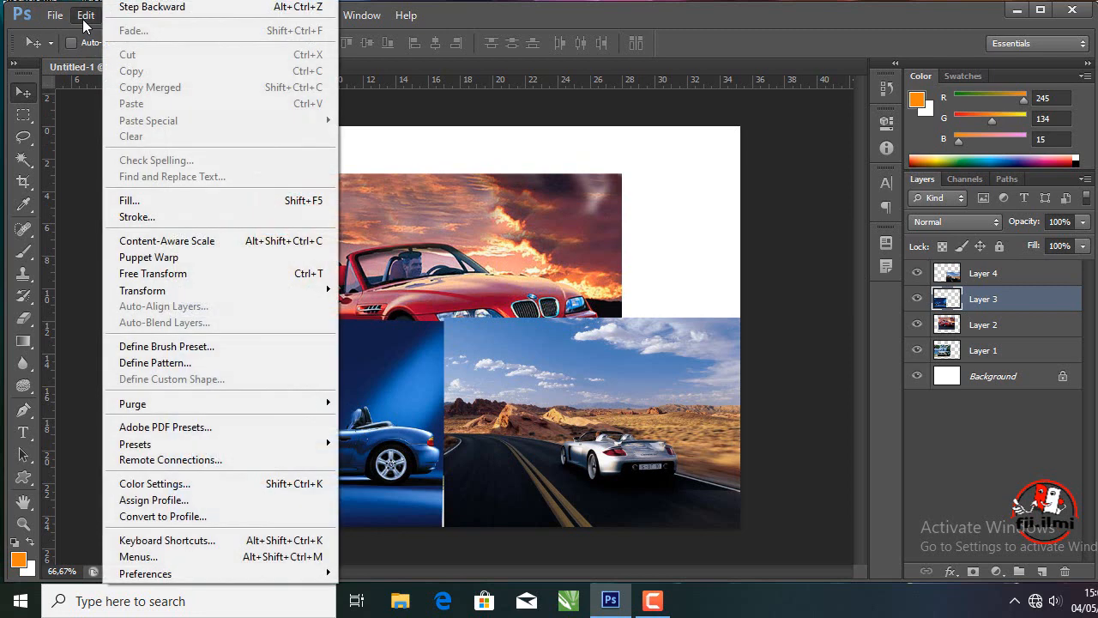
pyautogui.moveTo(266, 293)
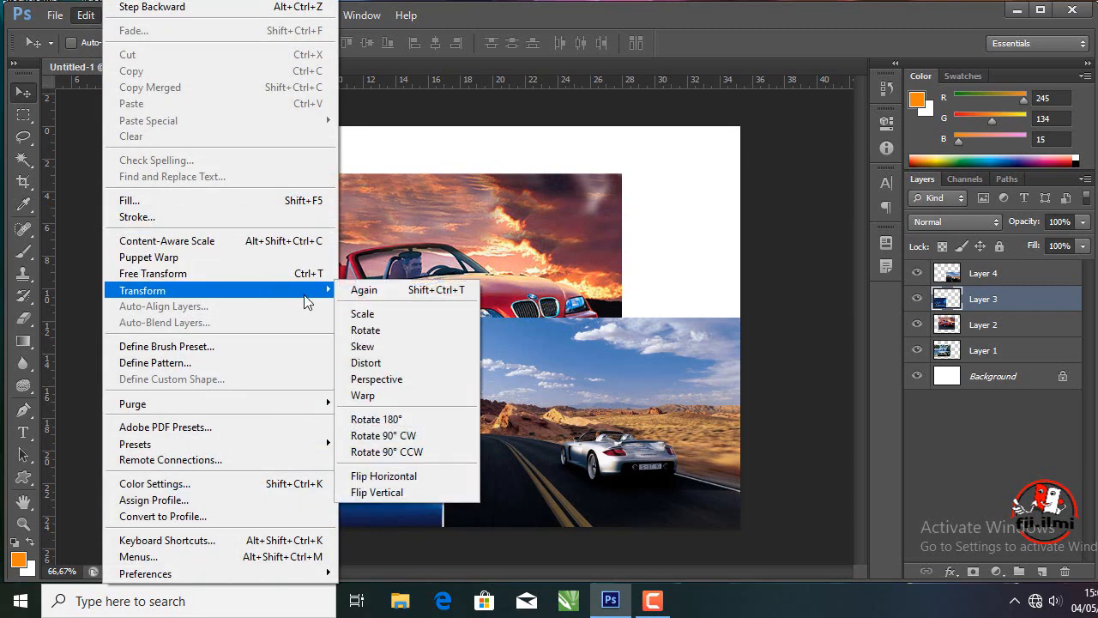
pyautogui.click(390, 347)
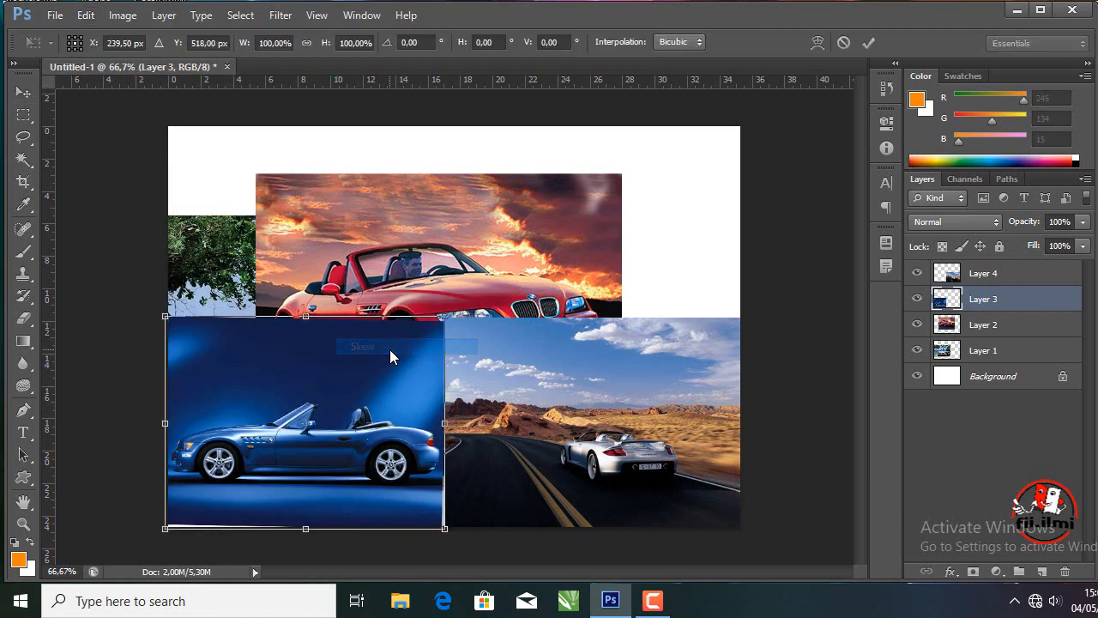
pyautogui.moveTo(446, 319); pyautogui.dragTo(470, 277)
pyautogui.rightClick(363, 366)
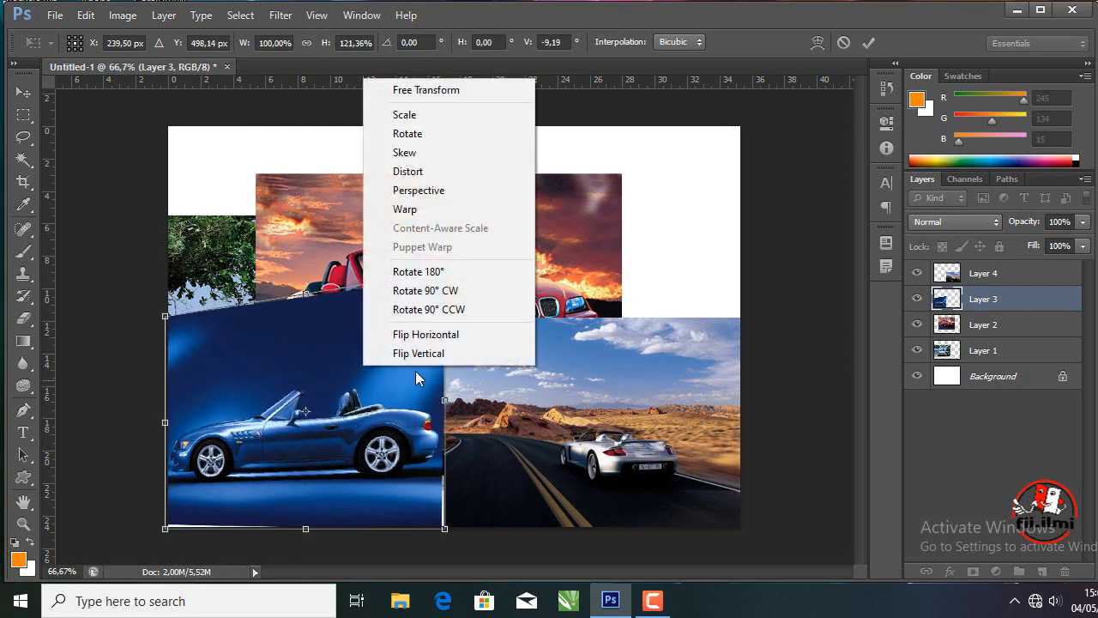
pyautogui.click(410, 171)
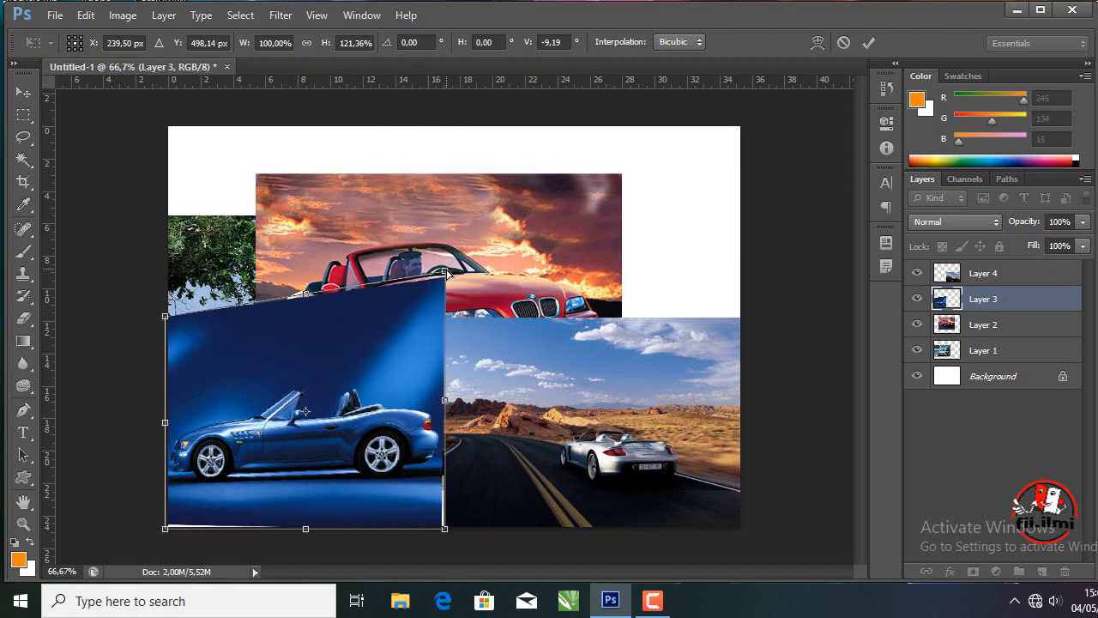
pyautogui.moveTo(447, 272); pyautogui.dragTo(445, 317)
# Skew the blue car image's top edge sideways by about 34°, and return it to nearly upright.
pyautogui.rightClick(380, 392)
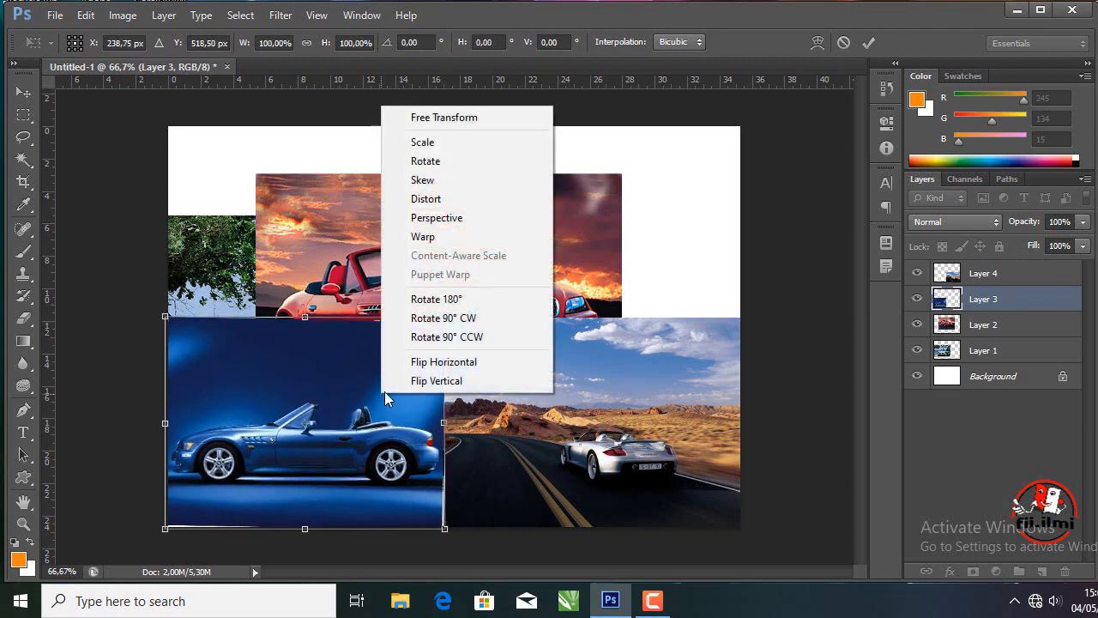
pyautogui.click(422, 179)
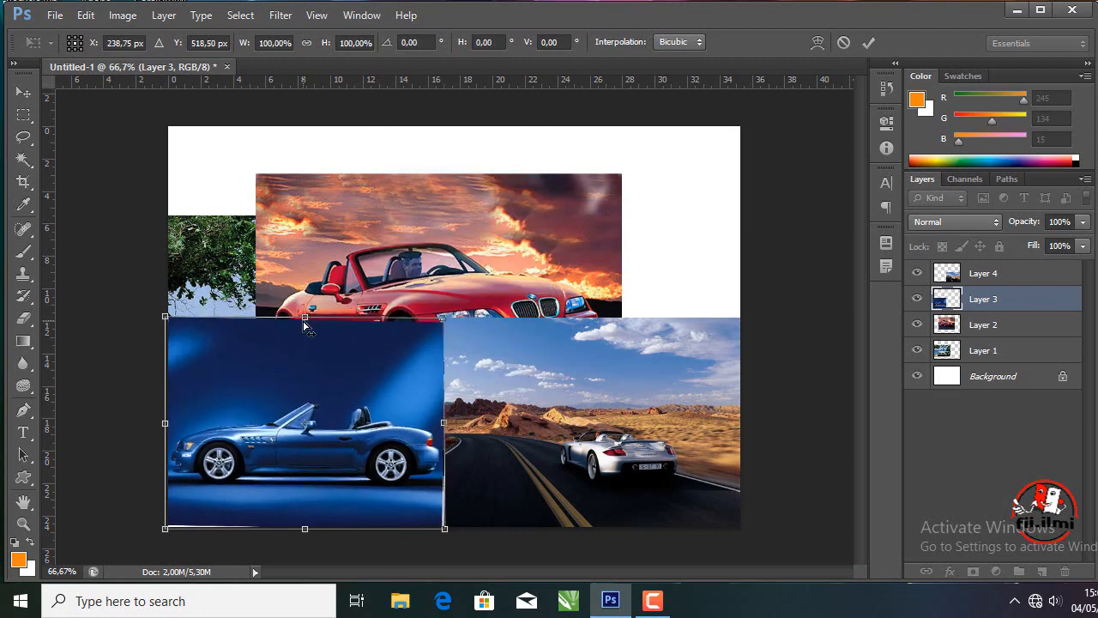
pyautogui.moveTo(302, 324); pyautogui.dragTo(447, 318)
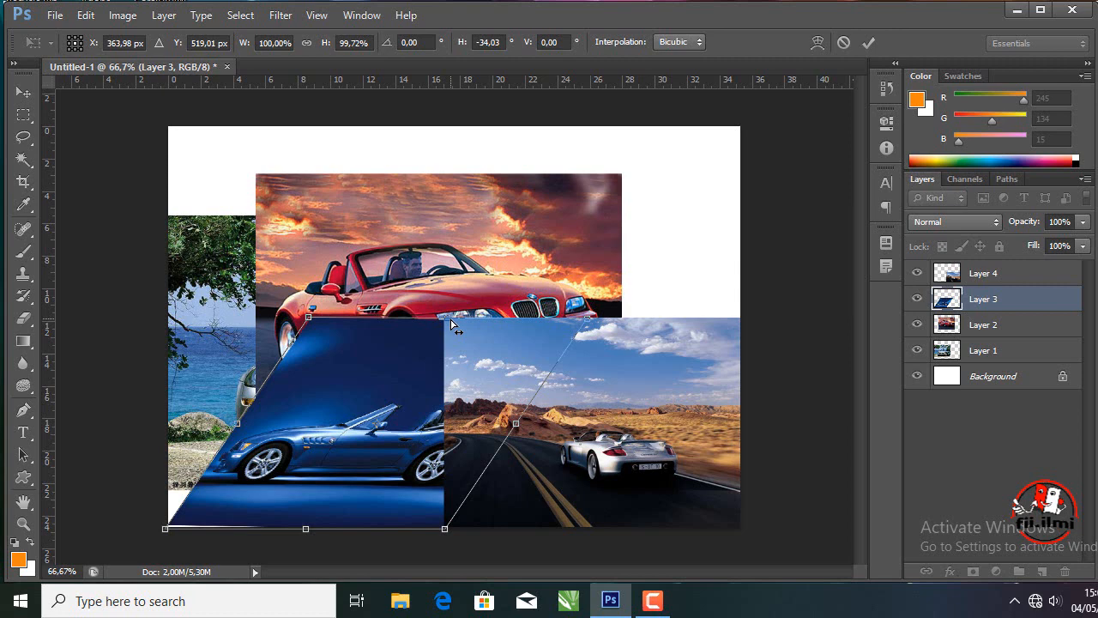
pyautogui.moveTo(452, 325); pyautogui.dragTo(306, 366)
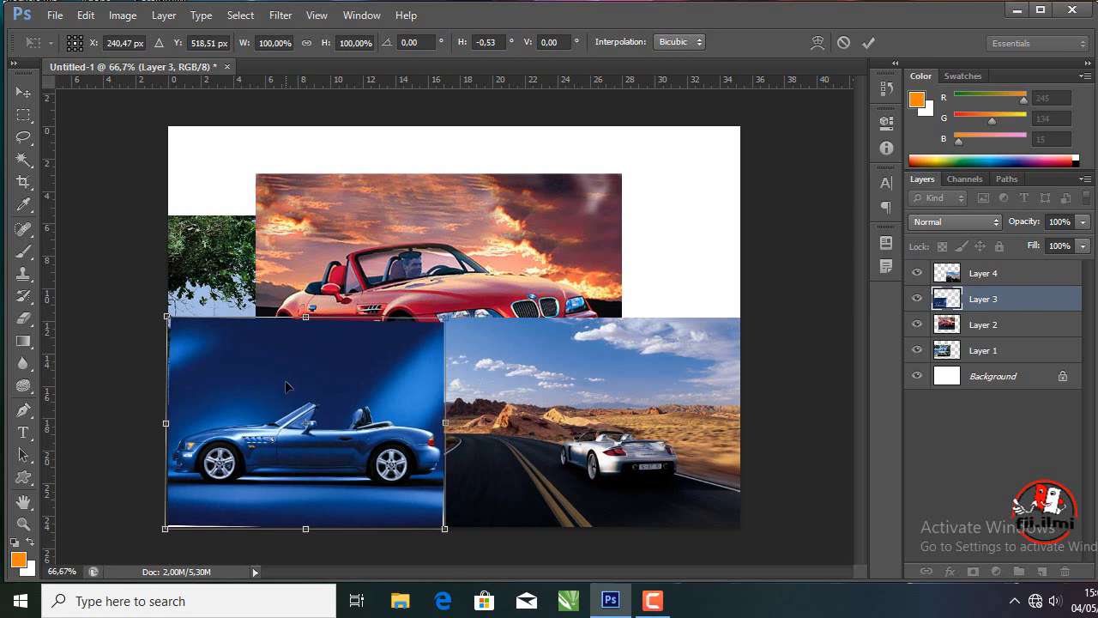
# Warp the blue car image by pulling the right part of its bottom edge up into a curve.
pyautogui.rightClick(285, 380)
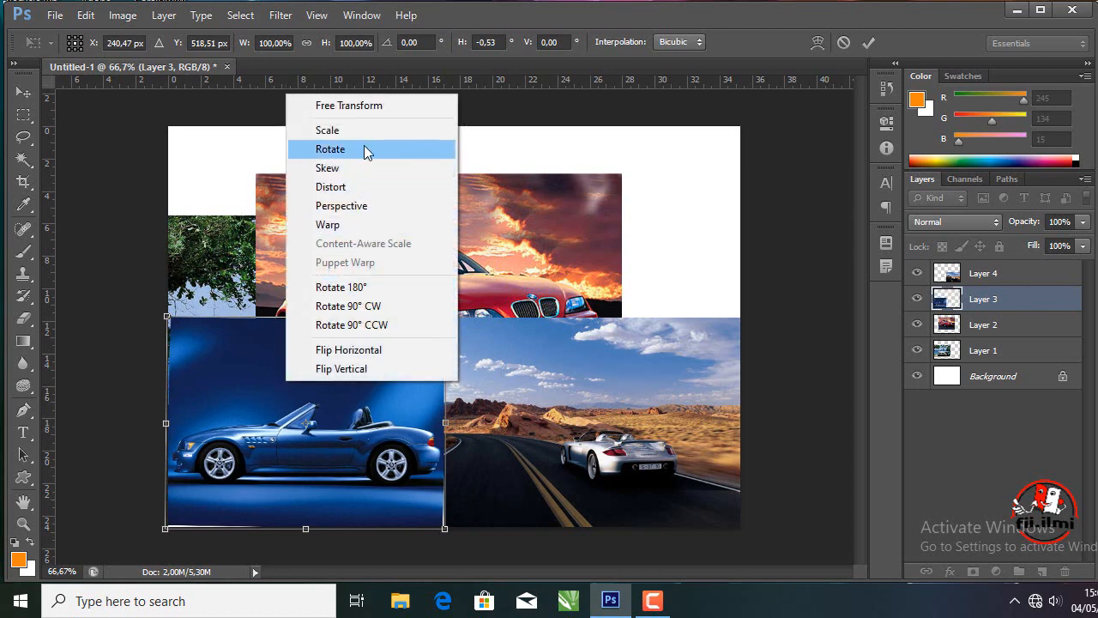
pyautogui.click(360, 225)
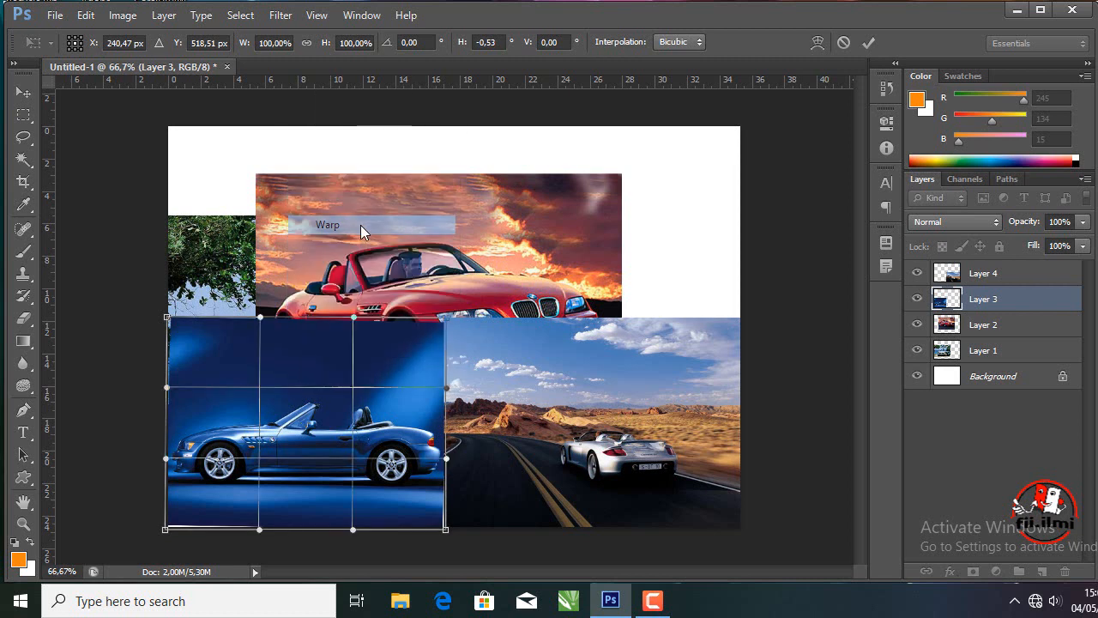
pyautogui.moveTo(353, 531); pyautogui.dragTo(307, 464)
pyautogui.moveTo(315, 569); pyautogui.dragTo(313, 481)
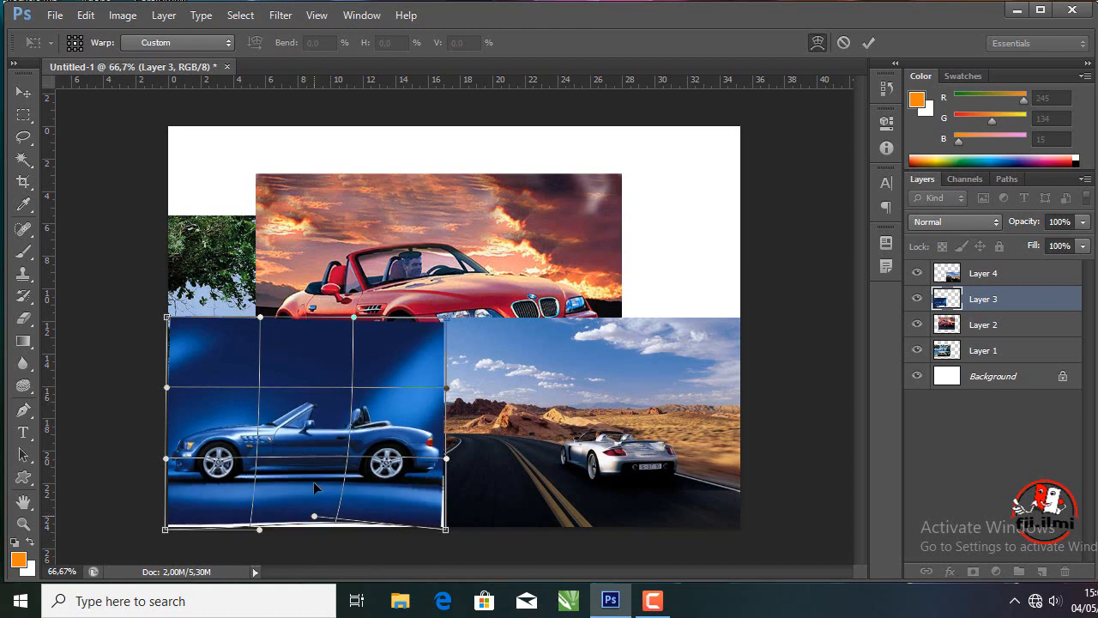
# Rotate the warped blue car image by 180° and by 90° counterclockwise, and cancel the whole transformation.
pyautogui.rightClick(306, 426)
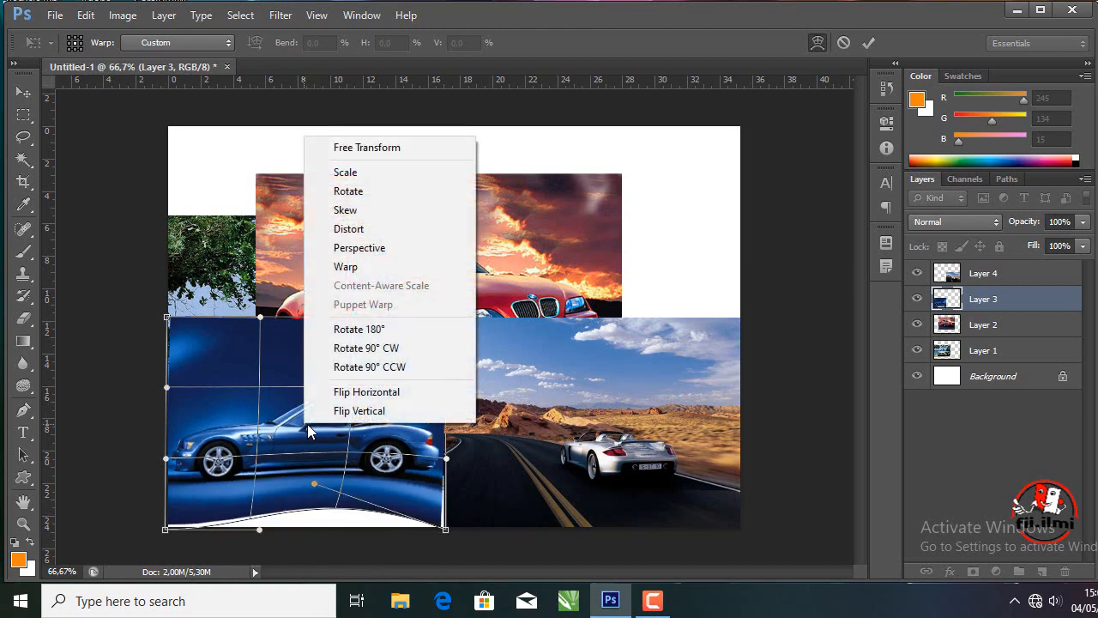
pyautogui.click(371, 330)
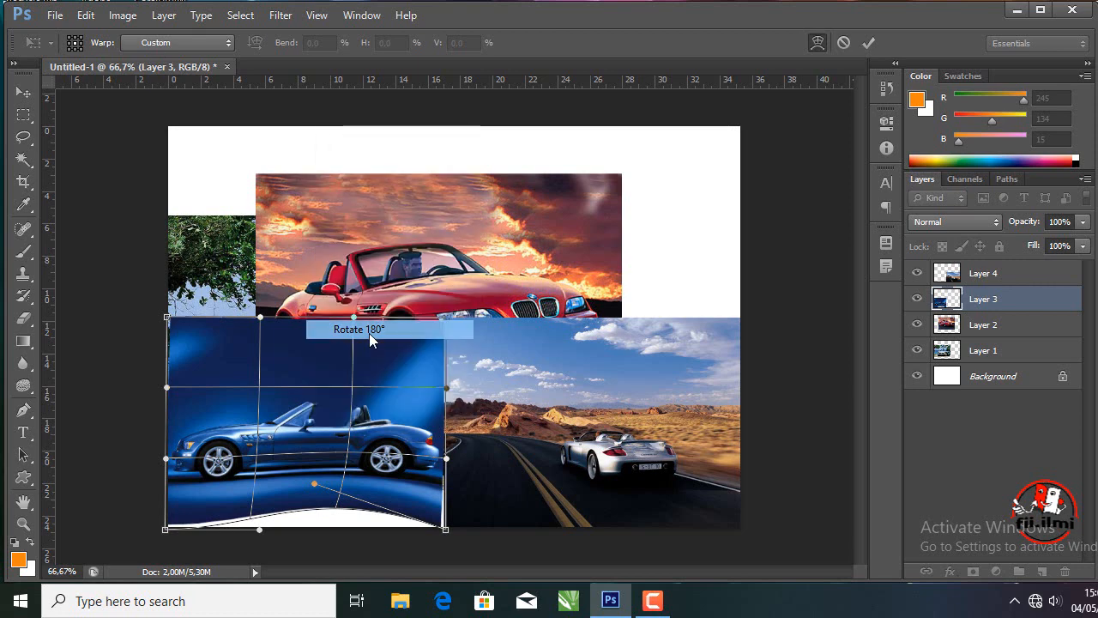
pyautogui.rightClick(361, 399)
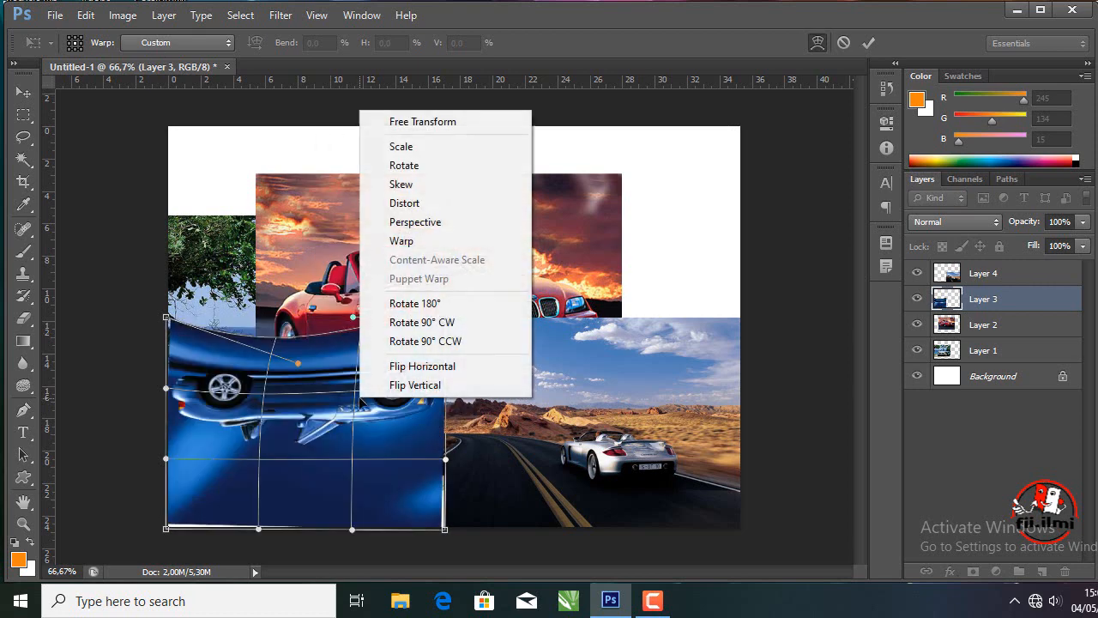
pyautogui.click(442, 341)
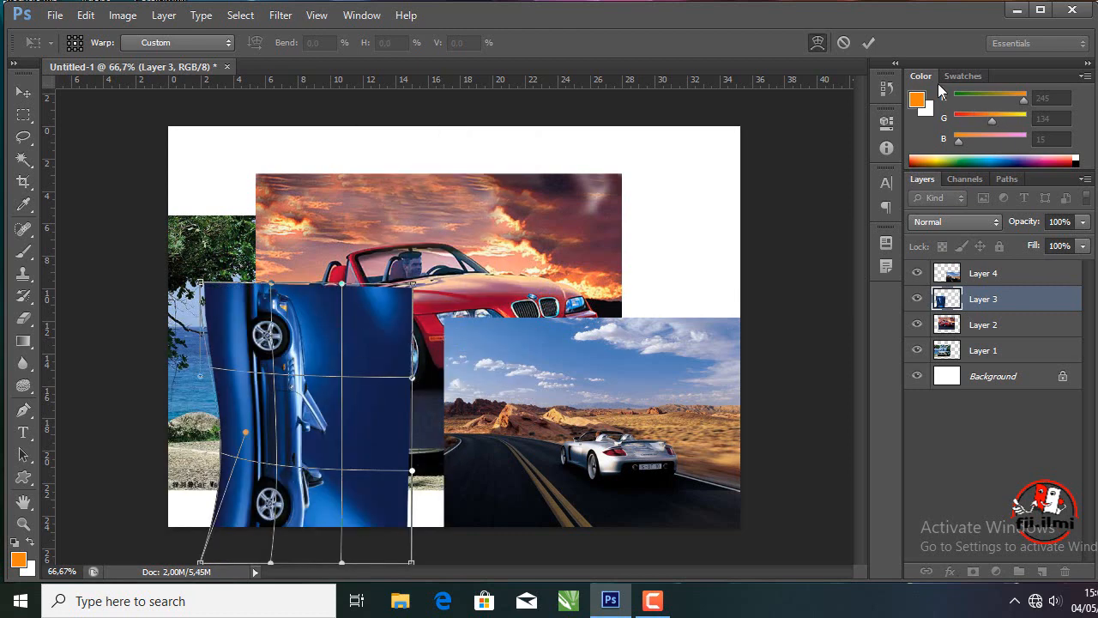
pyautogui.click(842, 45)
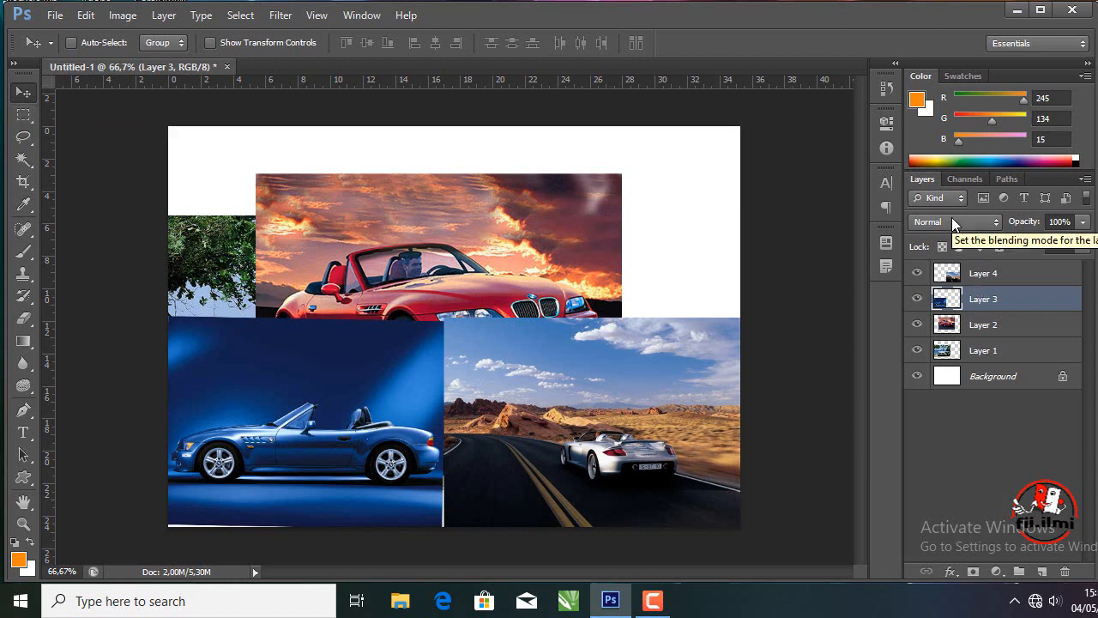
# Lower Layer 3's opacity as a trial, return it to 100%, and deselect the layer.
pyautogui.click(991, 222)
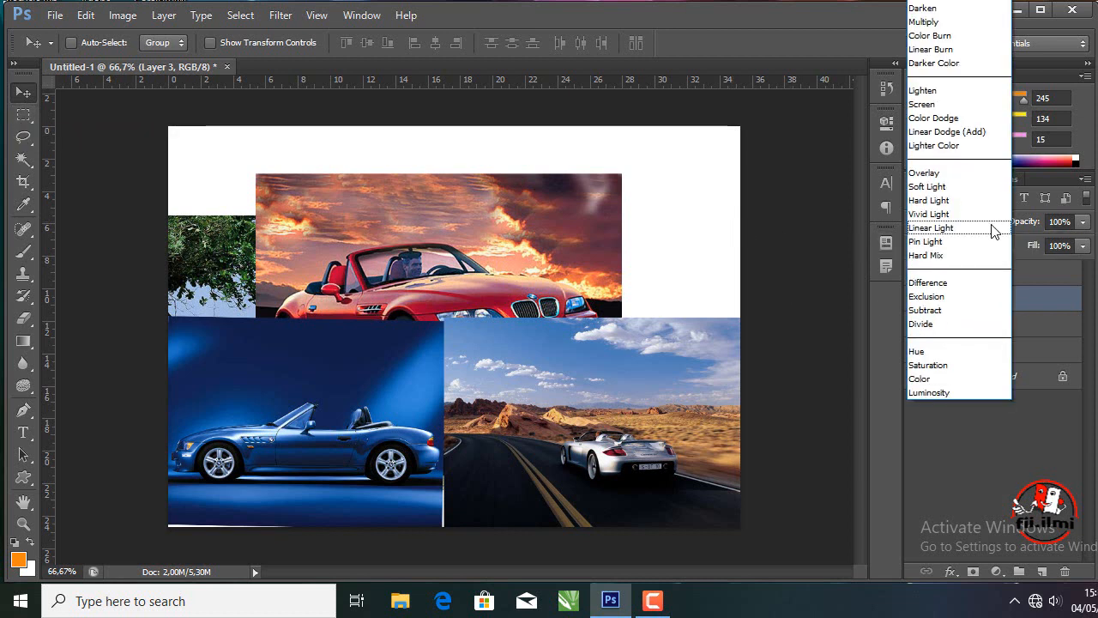
pyautogui.click(1035, 255)
pyautogui.click(1083, 222)
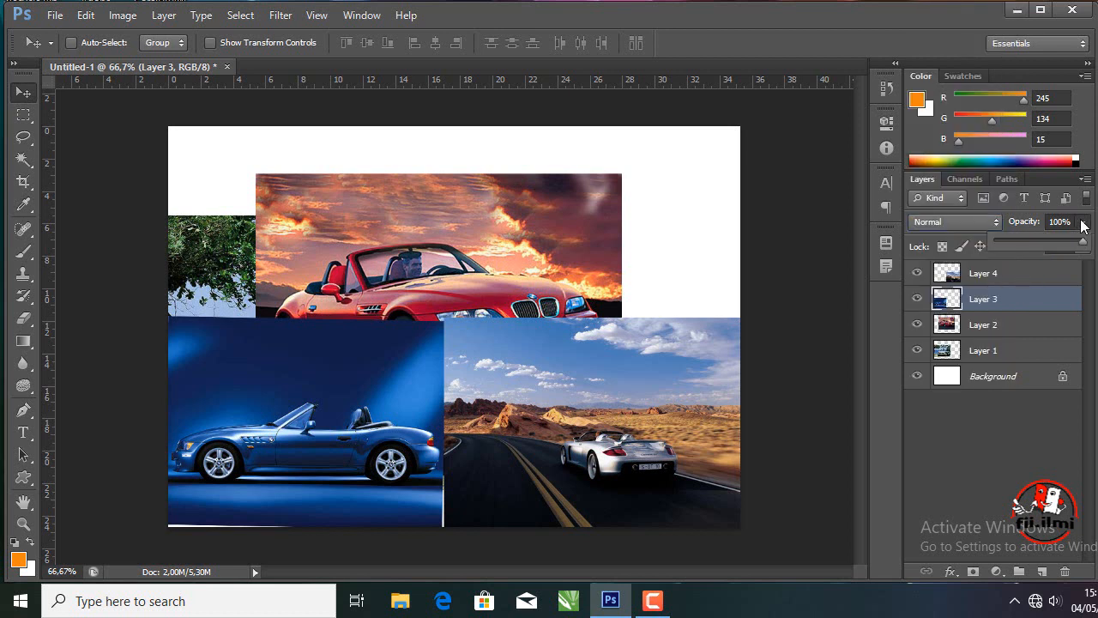
pyautogui.click(1082, 222)
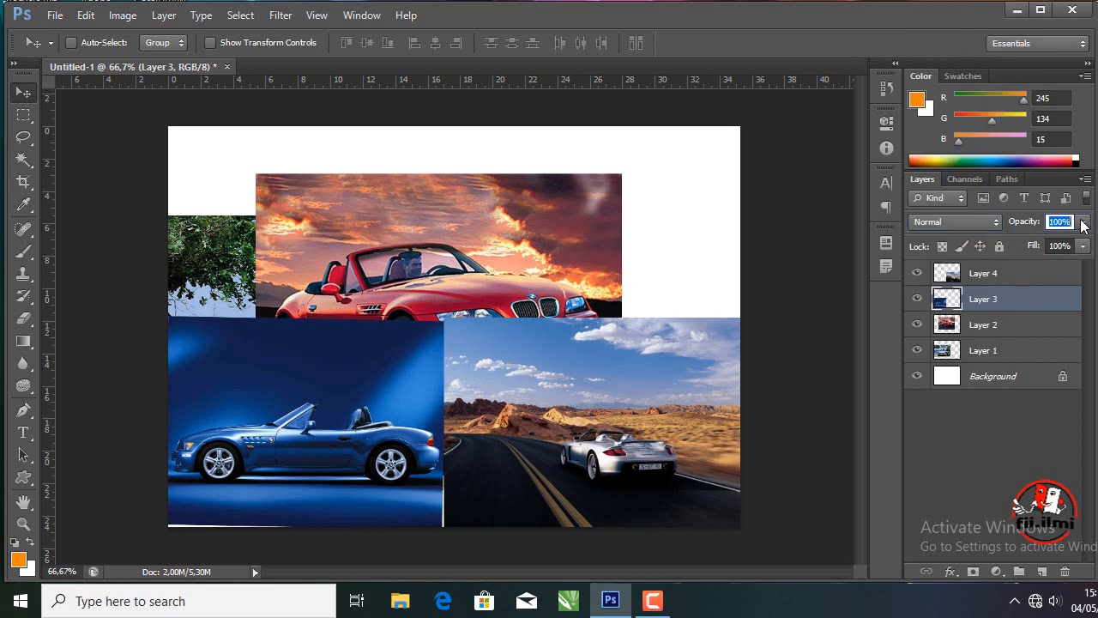
pyautogui.click(1083, 222)
pyautogui.moveTo(1081, 243)
pyautogui.mouseDown()
pyautogui.moveTo(1012, 256)
pyautogui.moveTo(1093, 252)
pyautogui.mouseUp()
pyautogui.moveTo(1008, 251); pyautogui.dragTo(1095, 255)
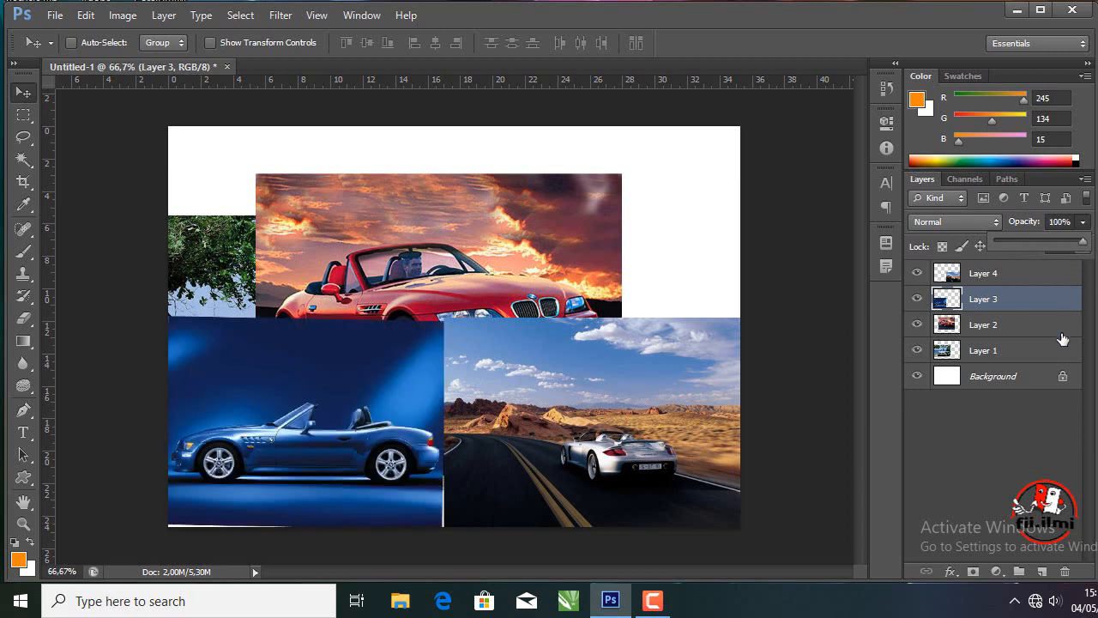
pyautogui.click(1040, 425)
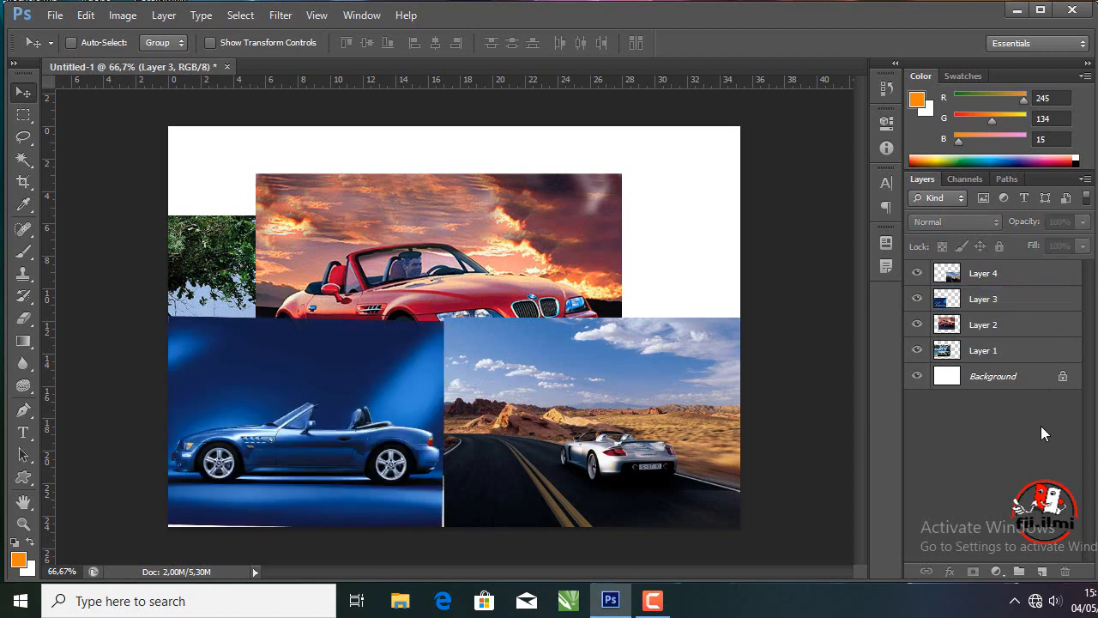
# Set Layer 4's blending mode to Dissolve and move the desert road image over the blue car image in the canvas's lower-left corner.
pyautogui.click(978, 273)
pyautogui.click(974, 223)
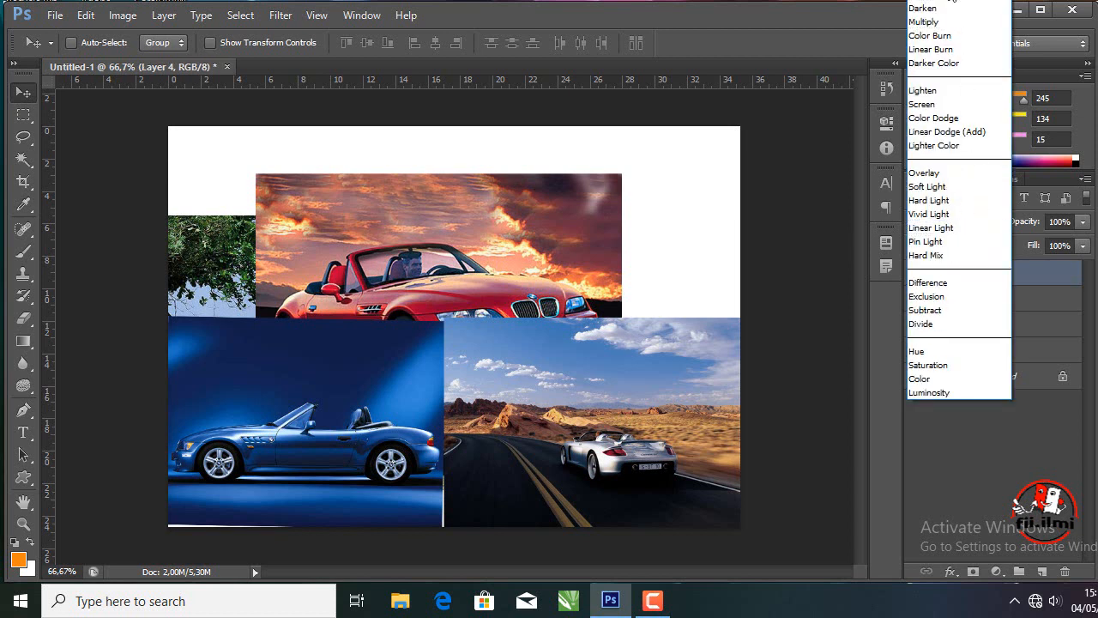
pyautogui.click(951, 0)
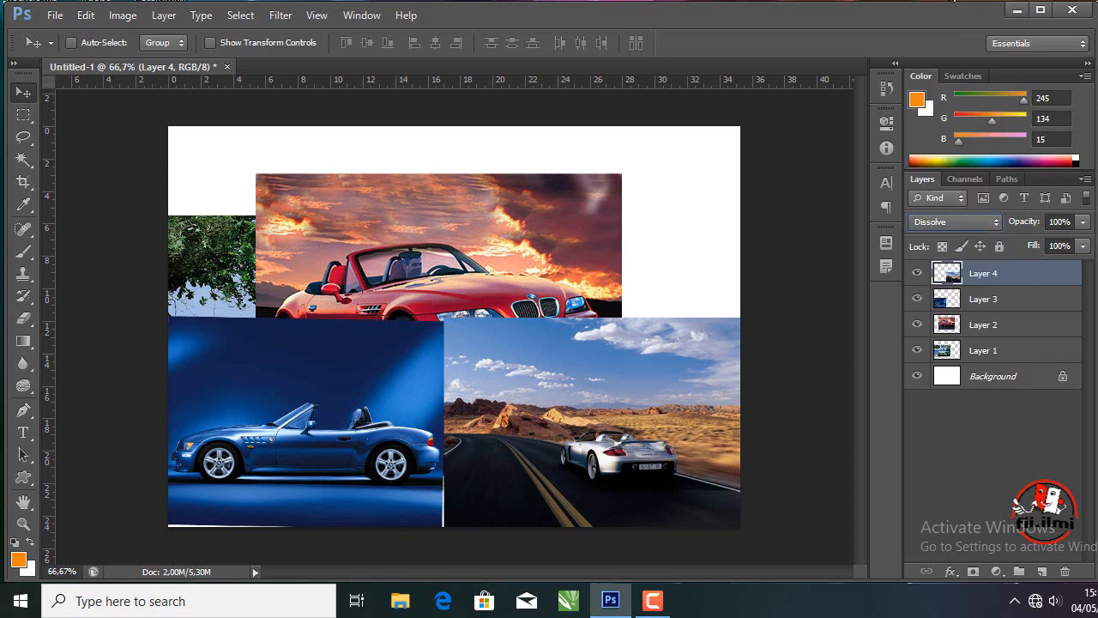
pyautogui.moveTo(337, 456); pyautogui.dragTo(107, 426)
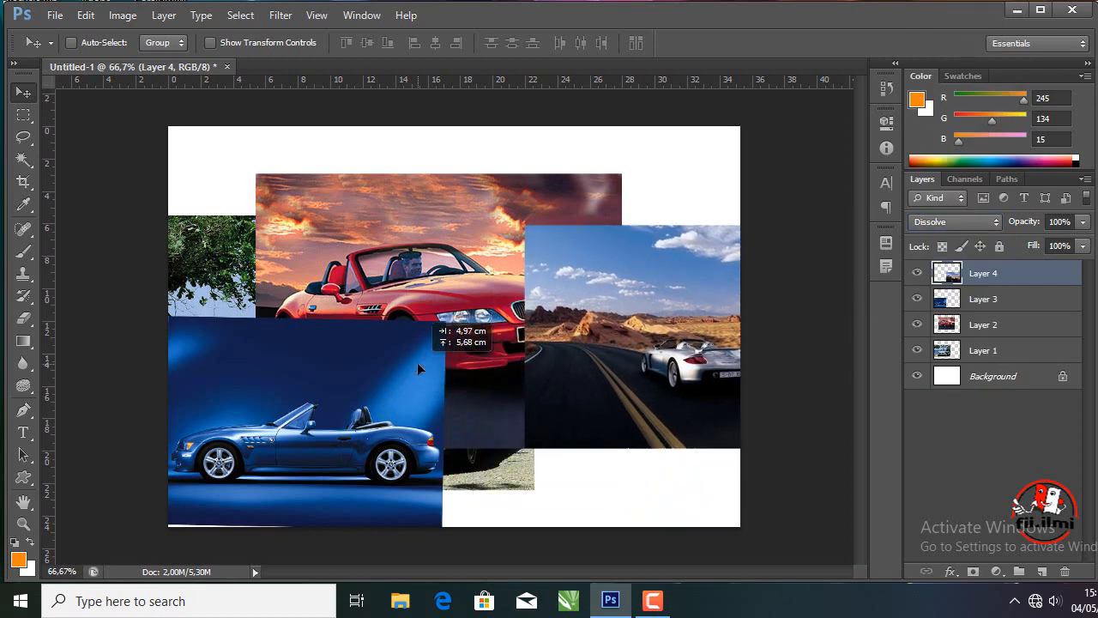
pyautogui.moveTo(361, 388); pyautogui.dragTo(307, 411)
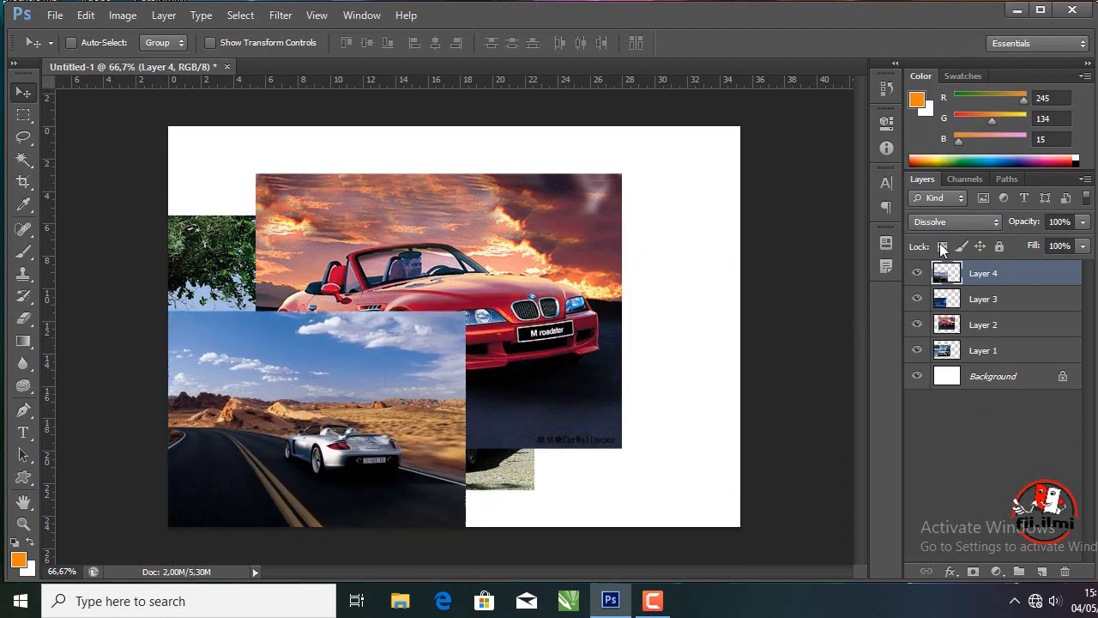
# Try Multiply on Layer 4, set its blending mode to Screen, and move the desert road image over the red car image.
pyautogui.click(955, 221)
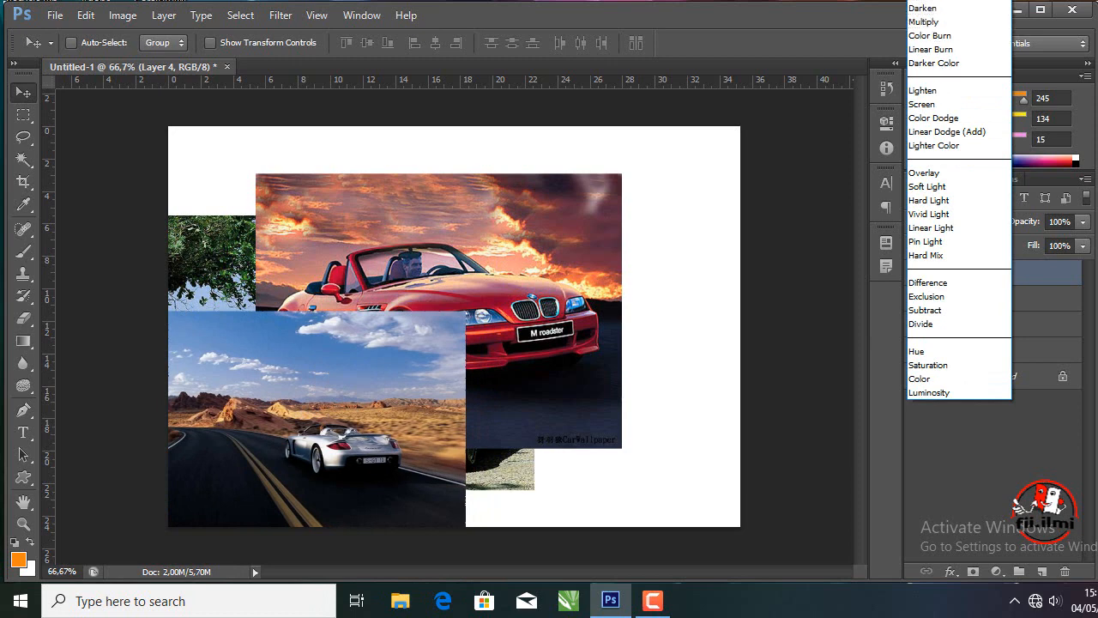
pyautogui.press('Escape')
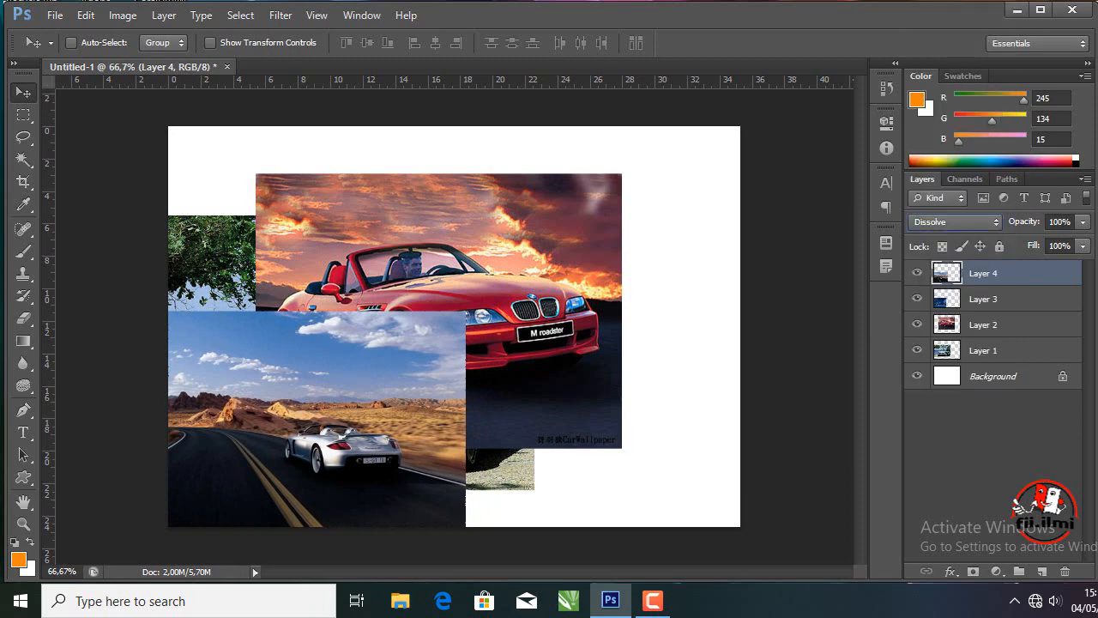
pyautogui.click(944, 223)
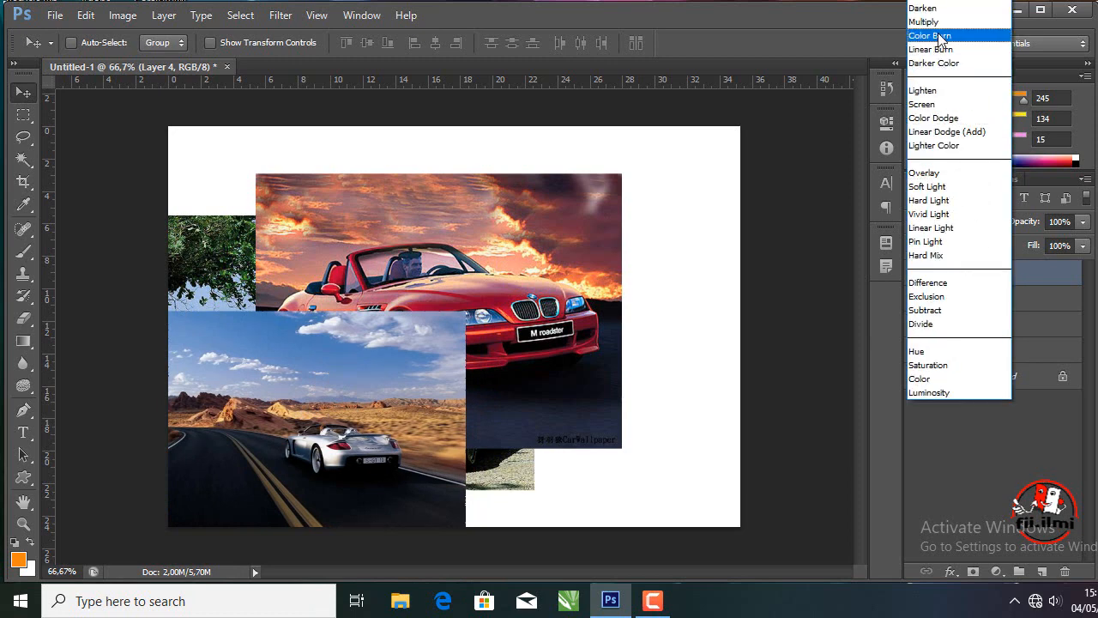
pyautogui.click(940, 21)
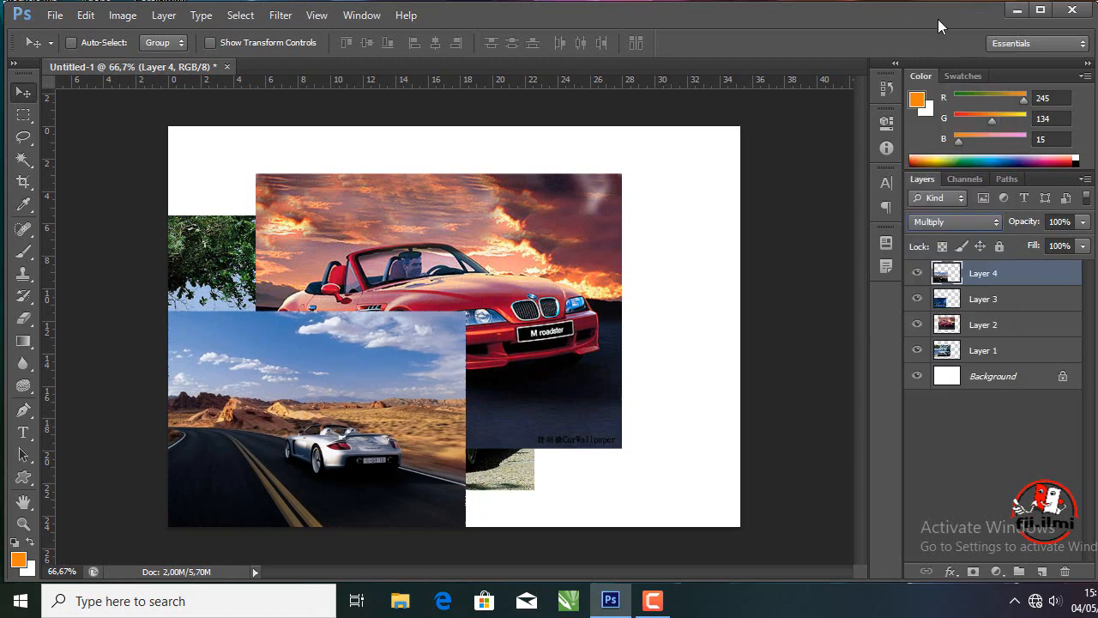
pyautogui.click(960, 220)
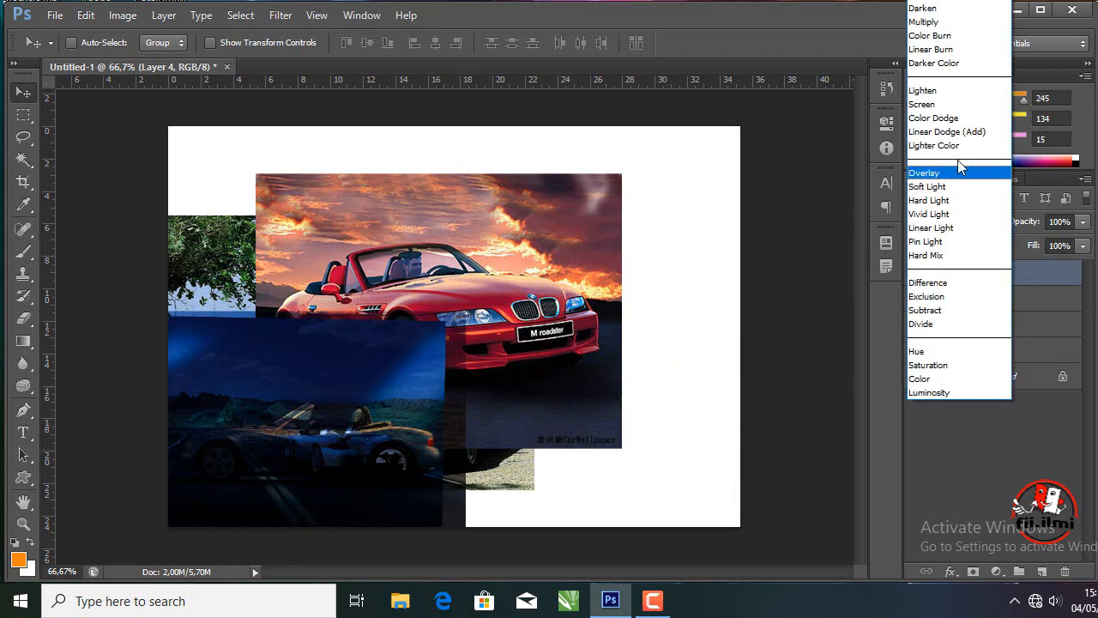
pyautogui.click(959, 103)
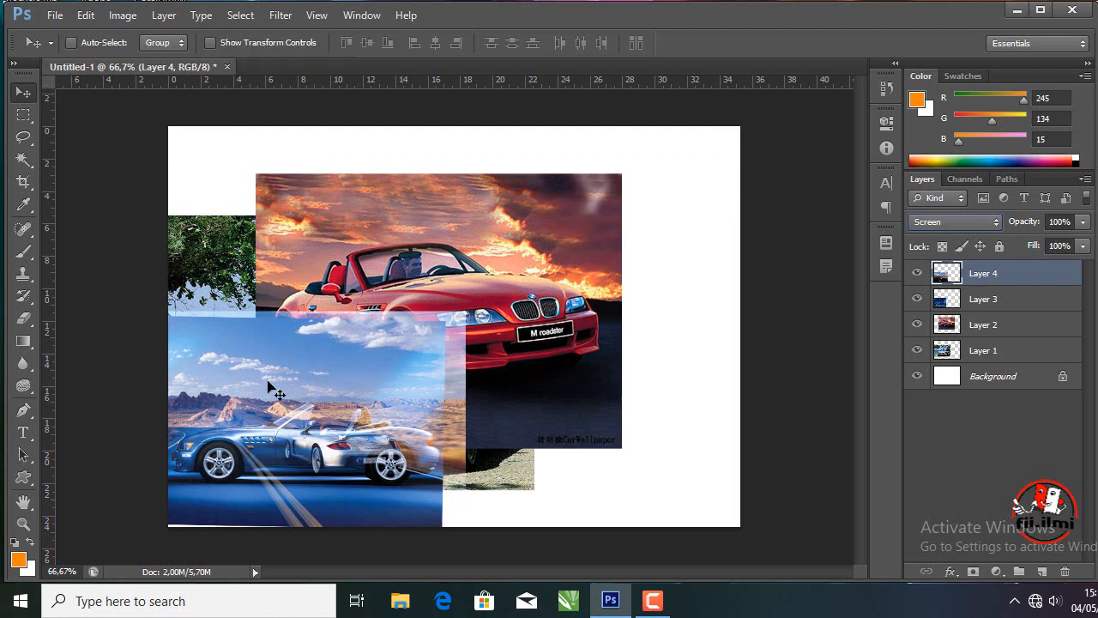
pyautogui.moveTo(327, 433); pyautogui.dragTo(493, 270)
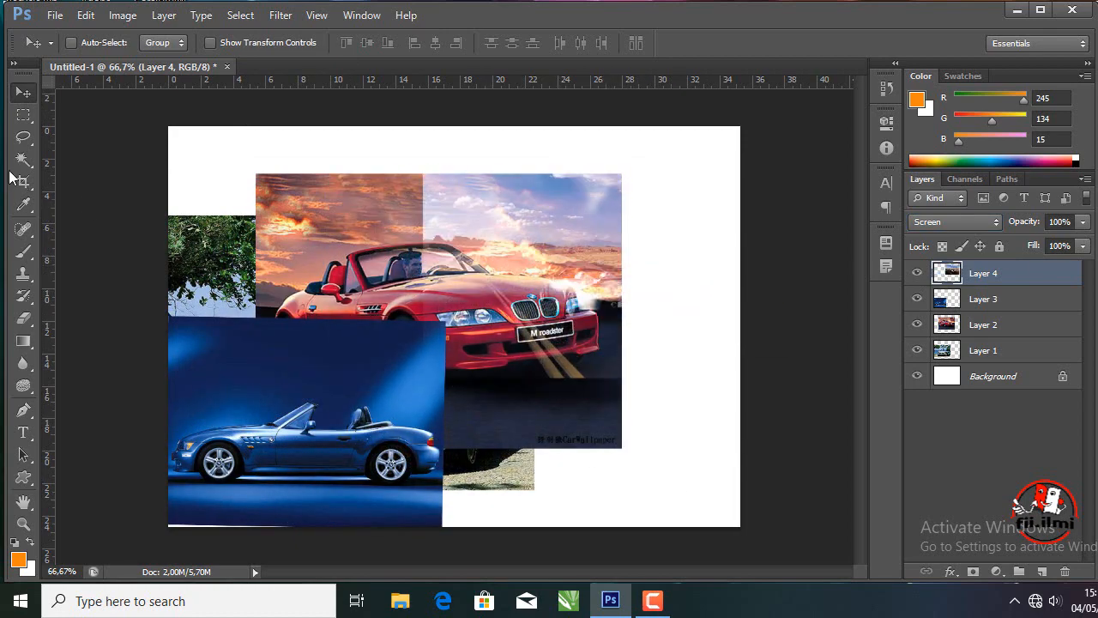
# Close the Untitled-1 document without saving its changes.
pyautogui.click(84, 15)
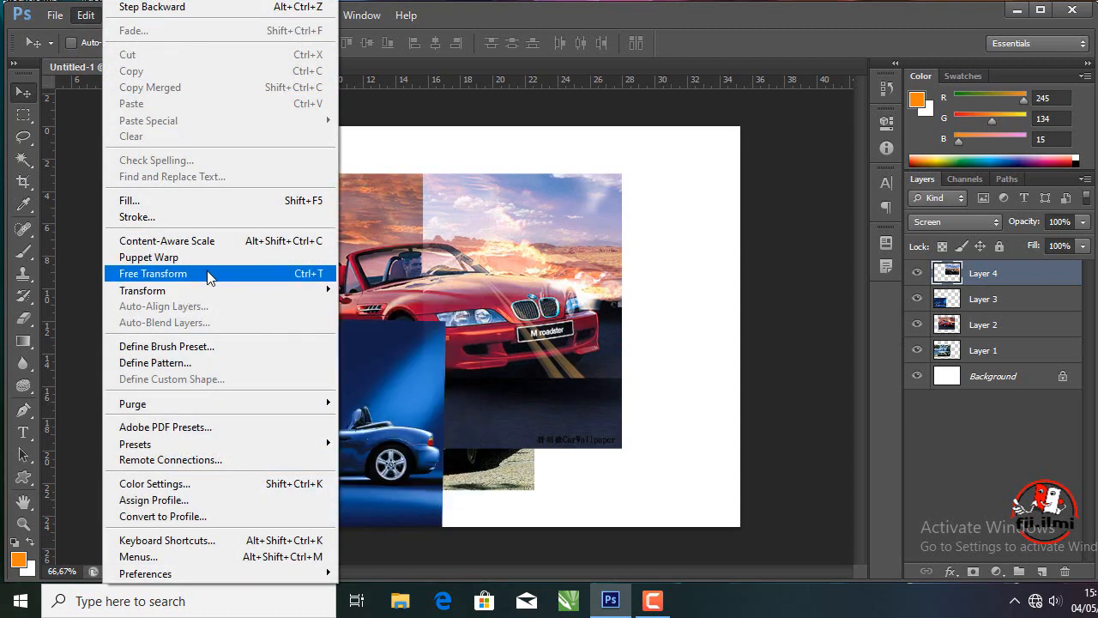
pyautogui.click(188, 58)
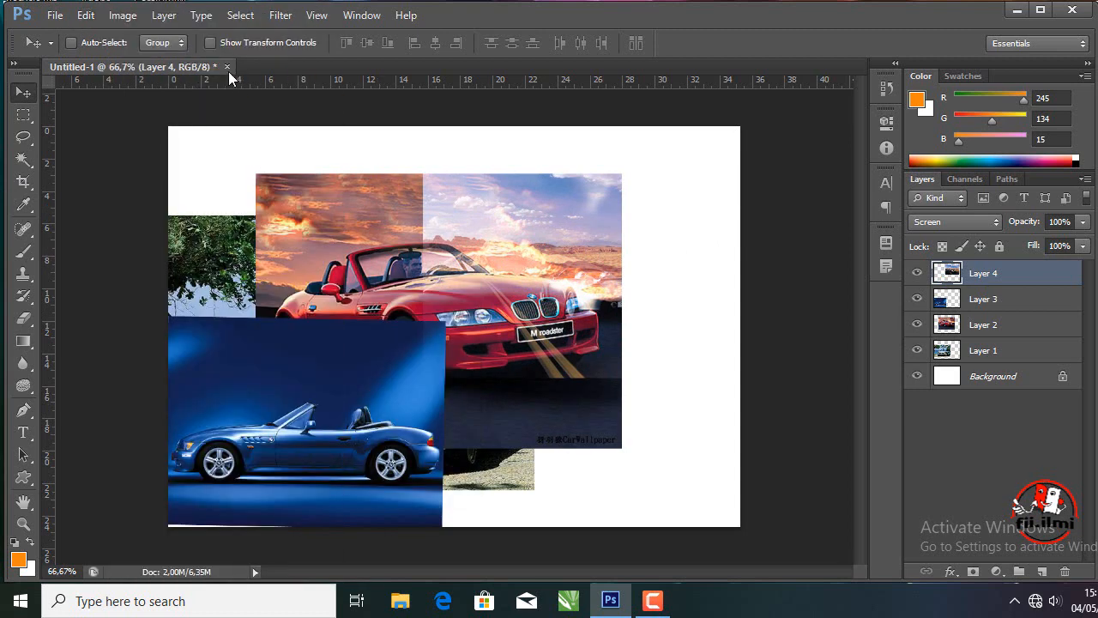
pyautogui.click(228, 67)
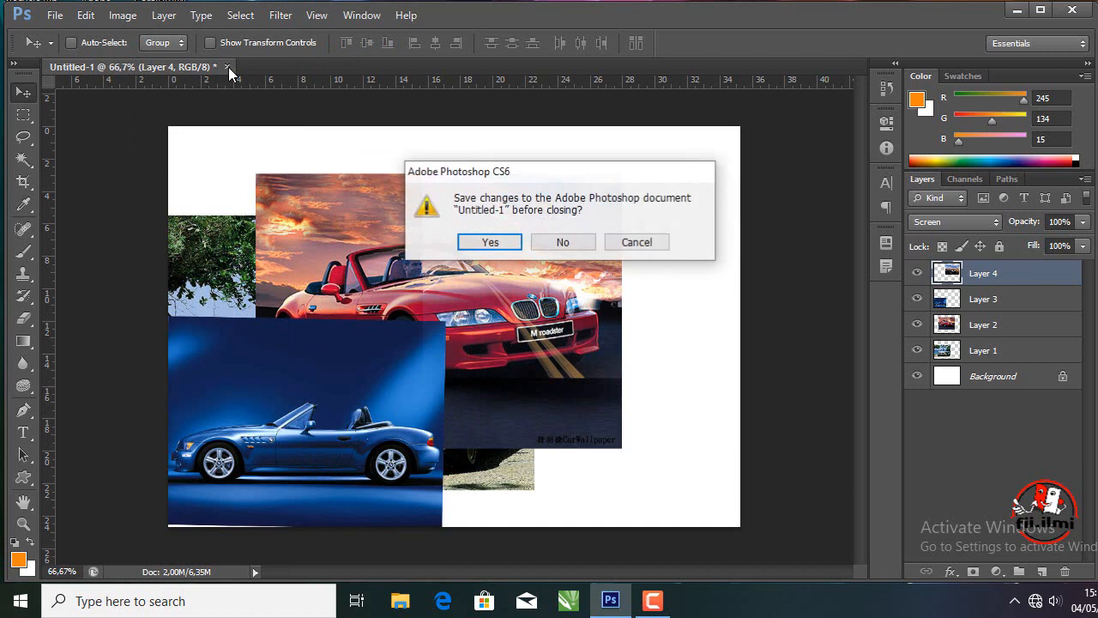
pyautogui.click(563, 243)
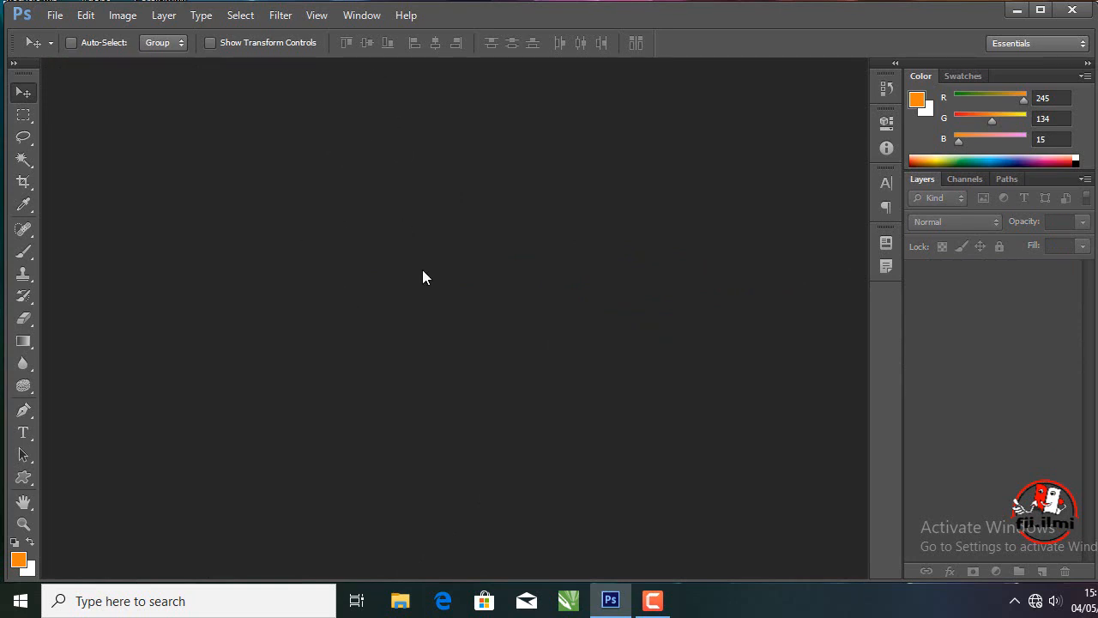
# Open blue_bokeh_texture_by_beckas-d2z1au4.jpg and The_Fight_8_by_PhotoStockMarket.jpg from the bahan folder and view both, ending on the fight photo.
pyautogui.hotkey('ctrl', 'o')
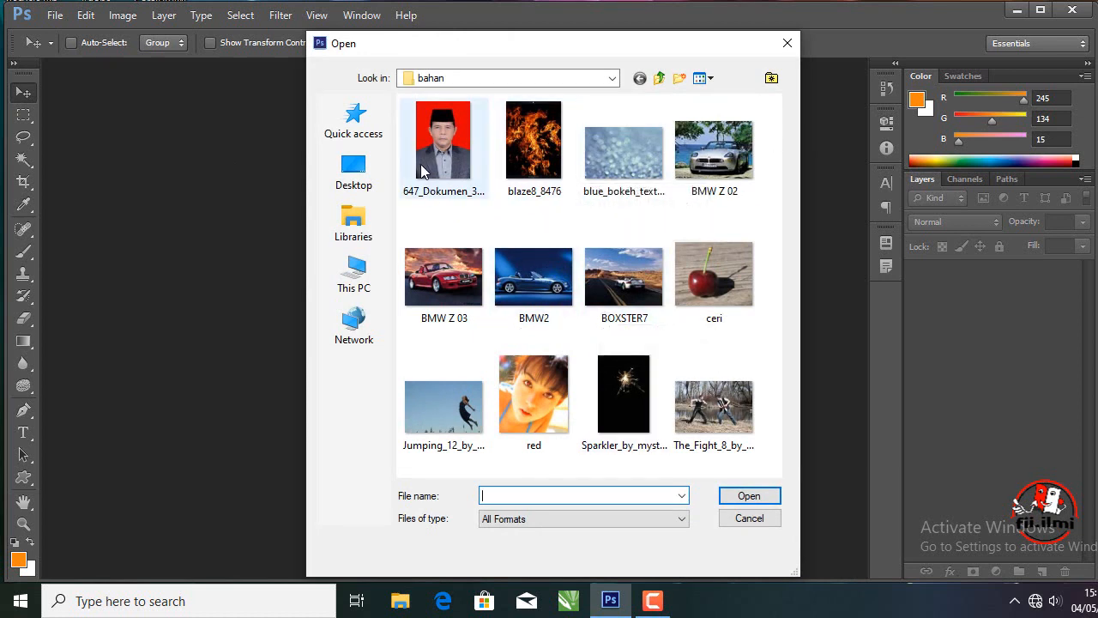
pyautogui.click(614, 79)
pyautogui.click(613, 79)
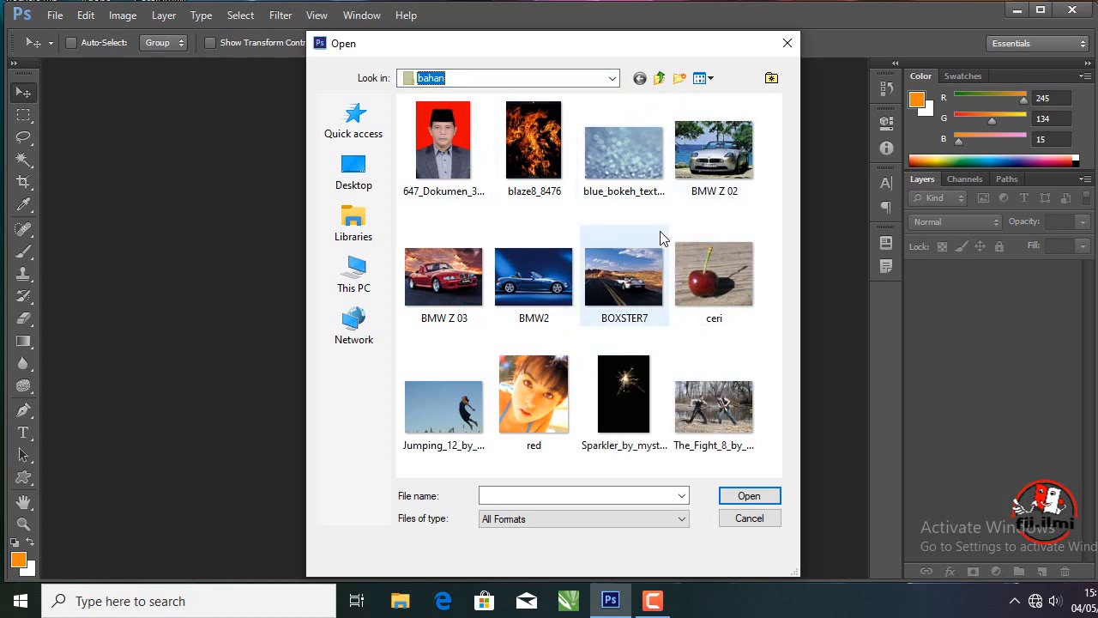
pyautogui.click(757, 420)
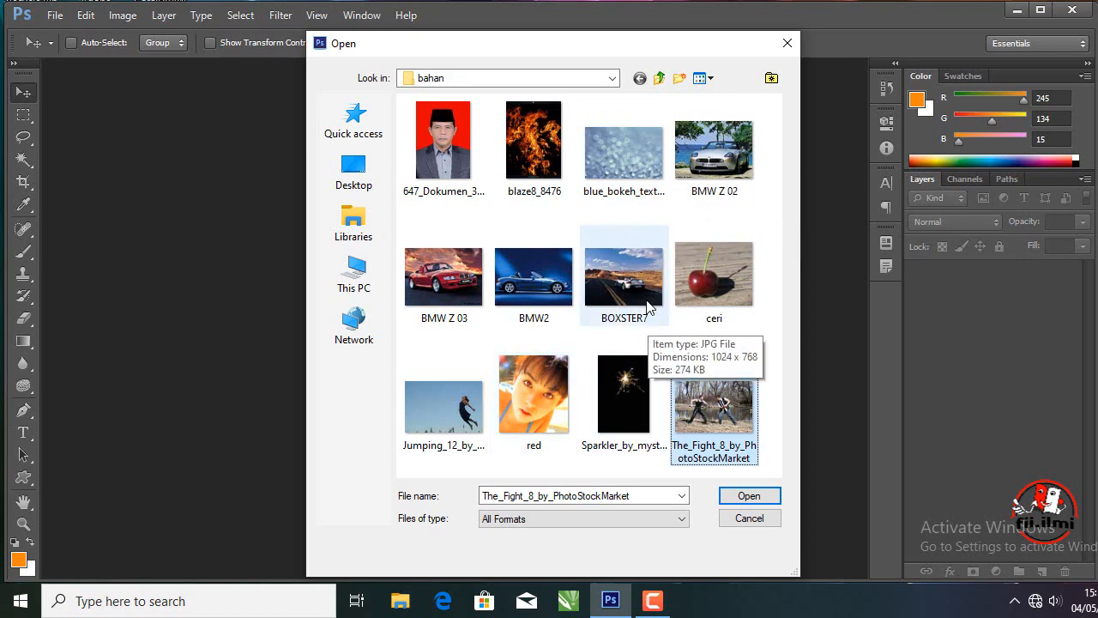
pyautogui.click(631, 174)
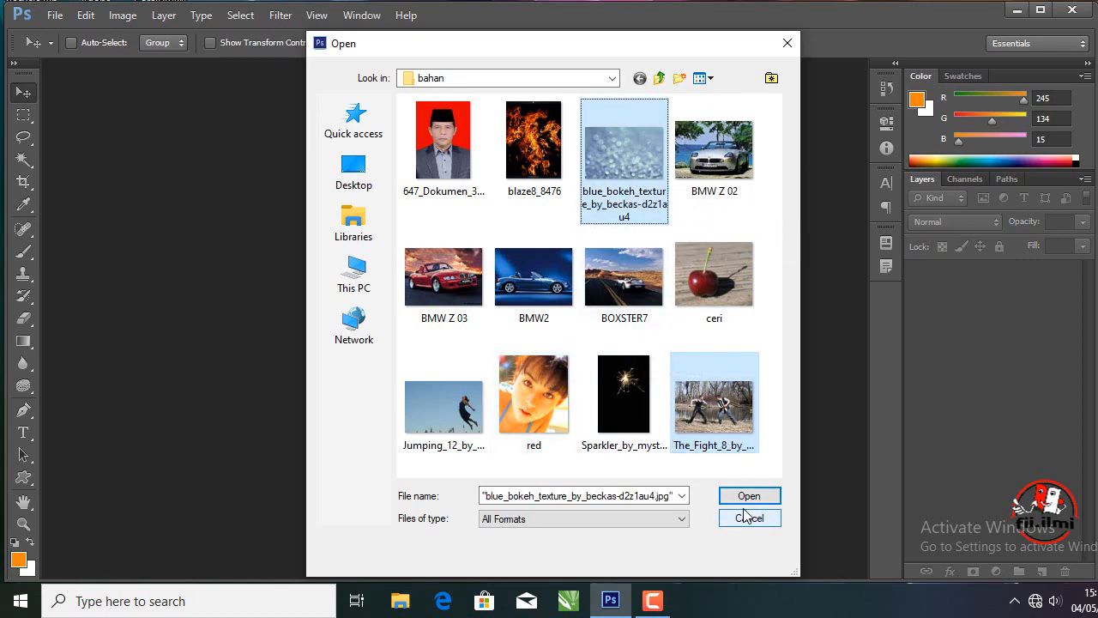
pyautogui.click(747, 497)
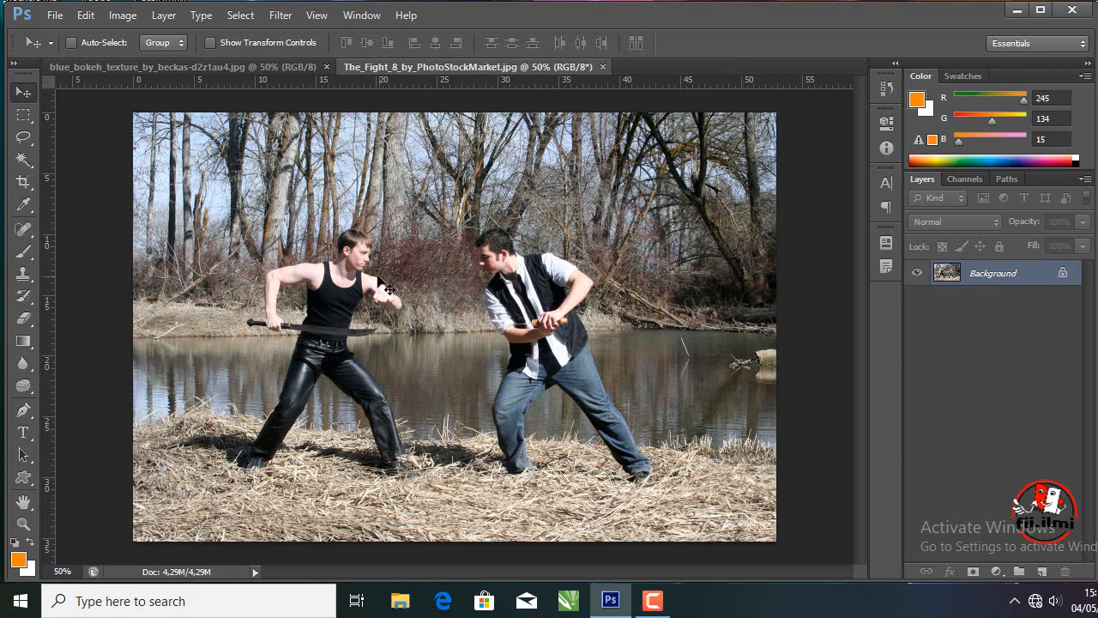
pyautogui.click(241, 65)
pyautogui.click(498, 70)
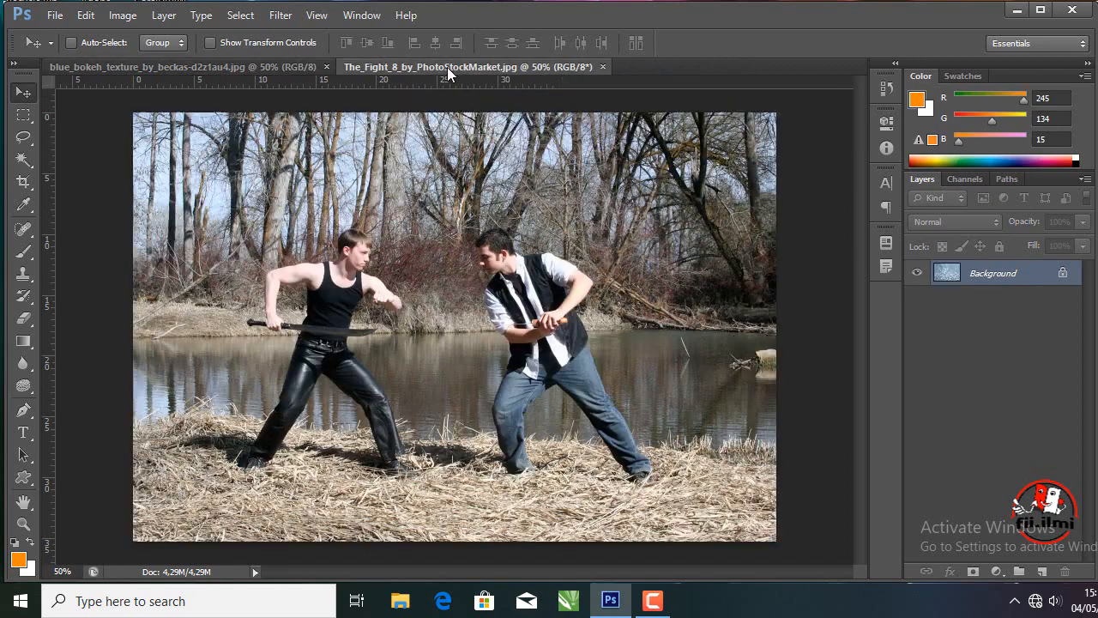
pyautogui.click(275, 66)
pyautogui.click(449, 69)
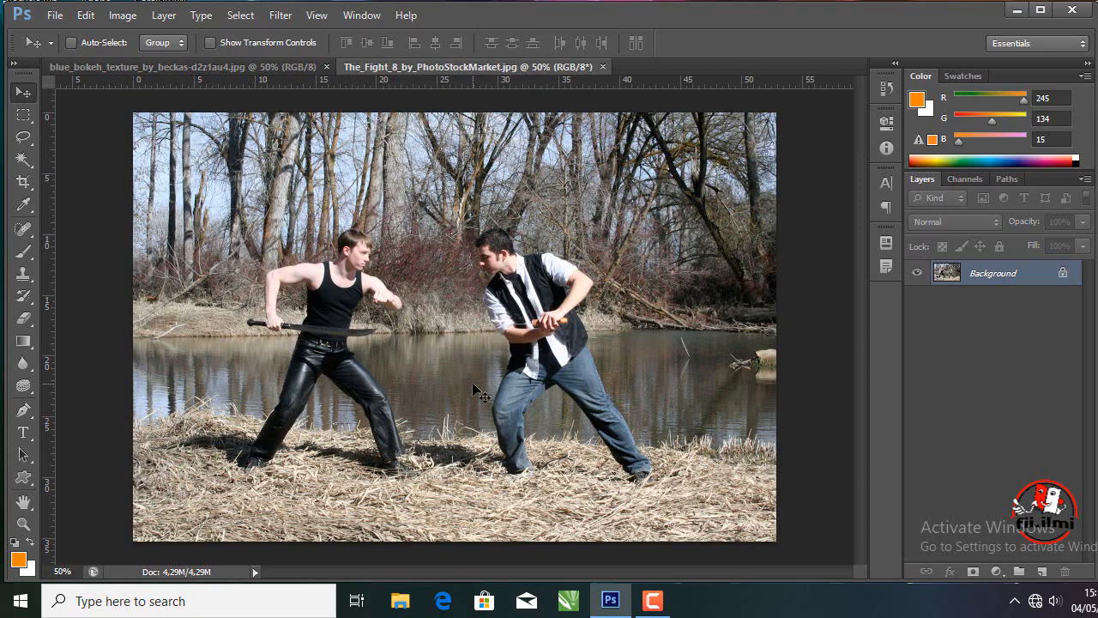
# Copy the blue bokeh texture into the fight photo document, accepting the colour profile conversion, and align it to cover the whole canvas.
pyautogui.click(225, 65)
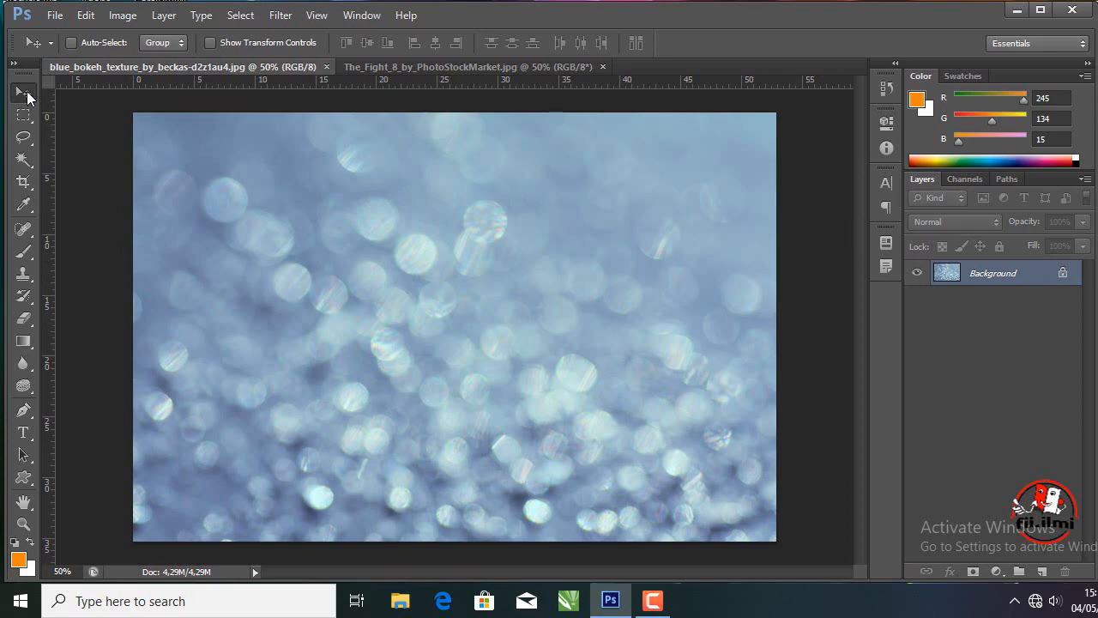
pyautogui.moveTo(455, 324); pyautogui.dragTo(506, 281)
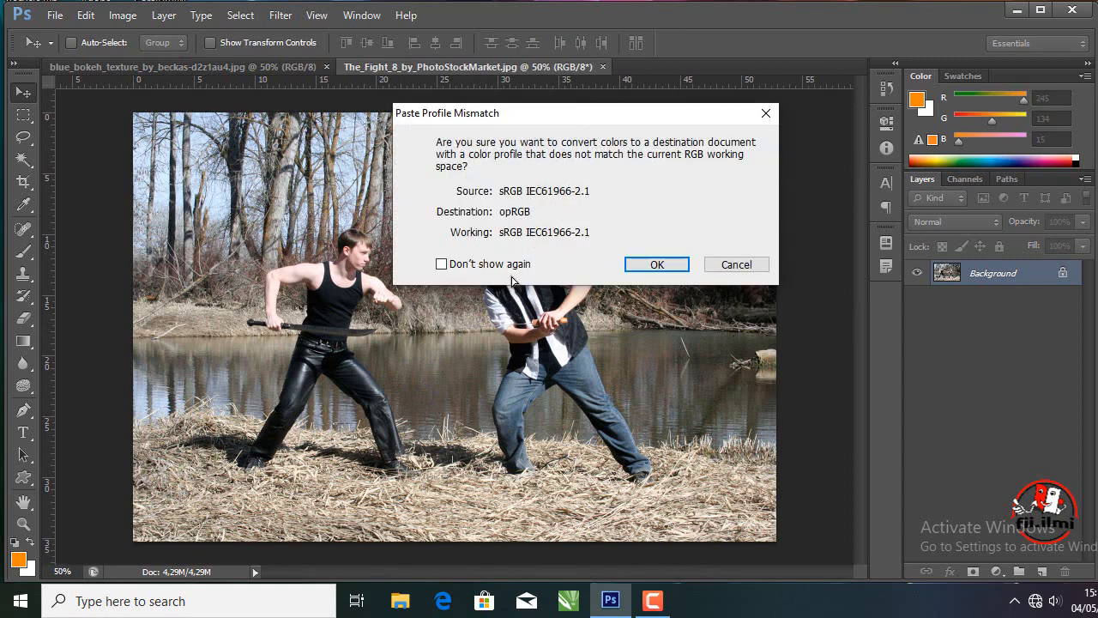
pyautogui.click(650, 267)
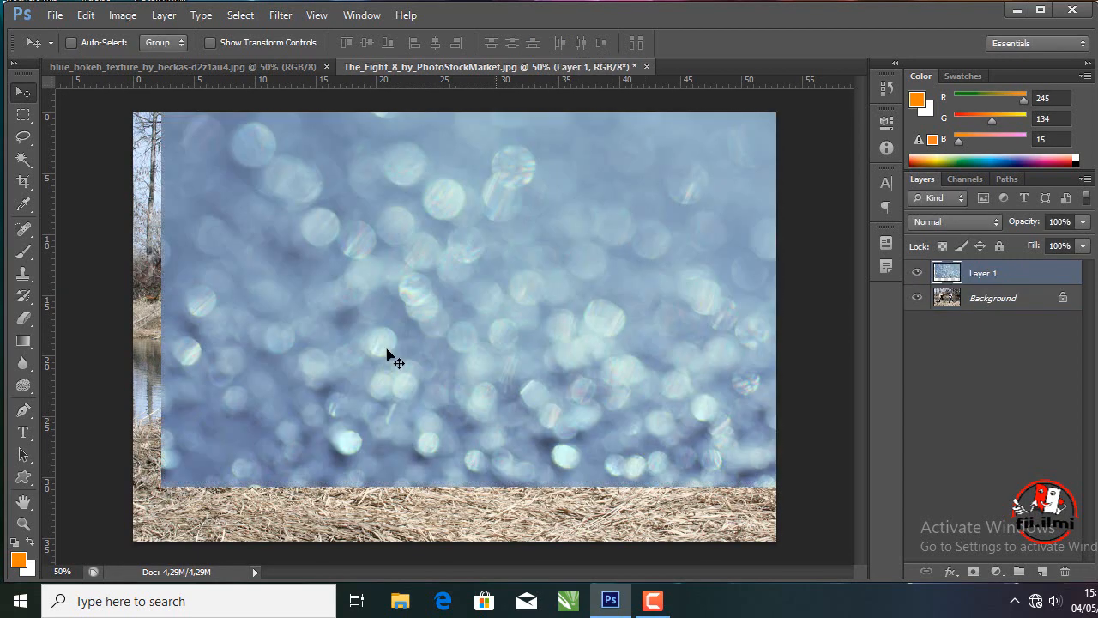
pyautogui.moveTo(444, 318); pyautogui.dragTo(422, 364)
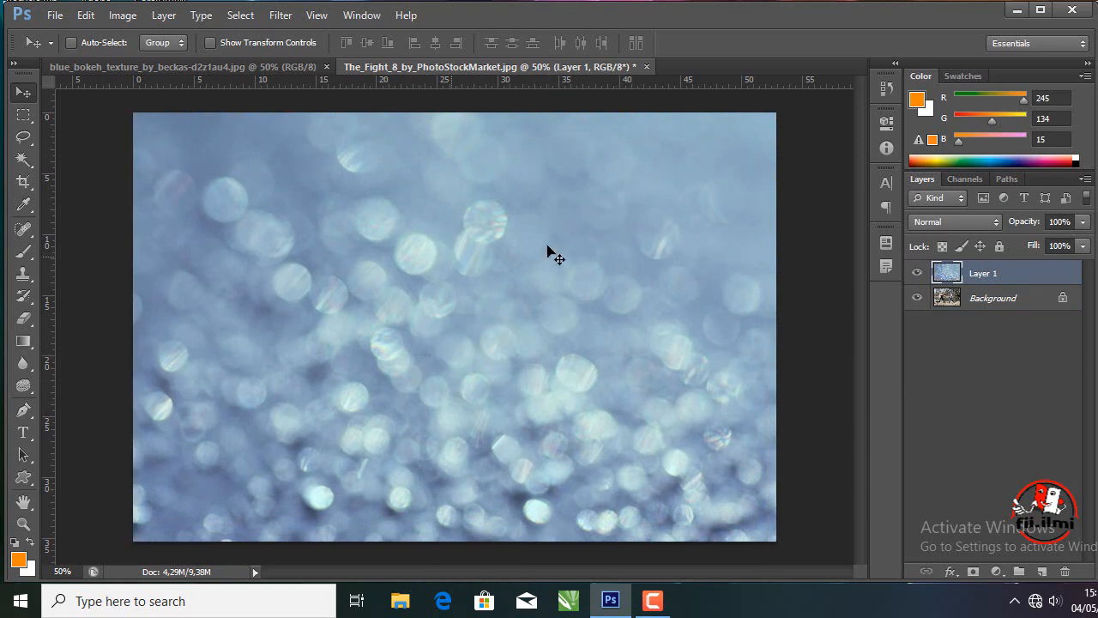
# Step Layer 1 through blending modes from Dissolve through Darken, Multiply, the burn modes and Linear Dodge, and set it to Overlay.
pyautogui.click(957, 227)
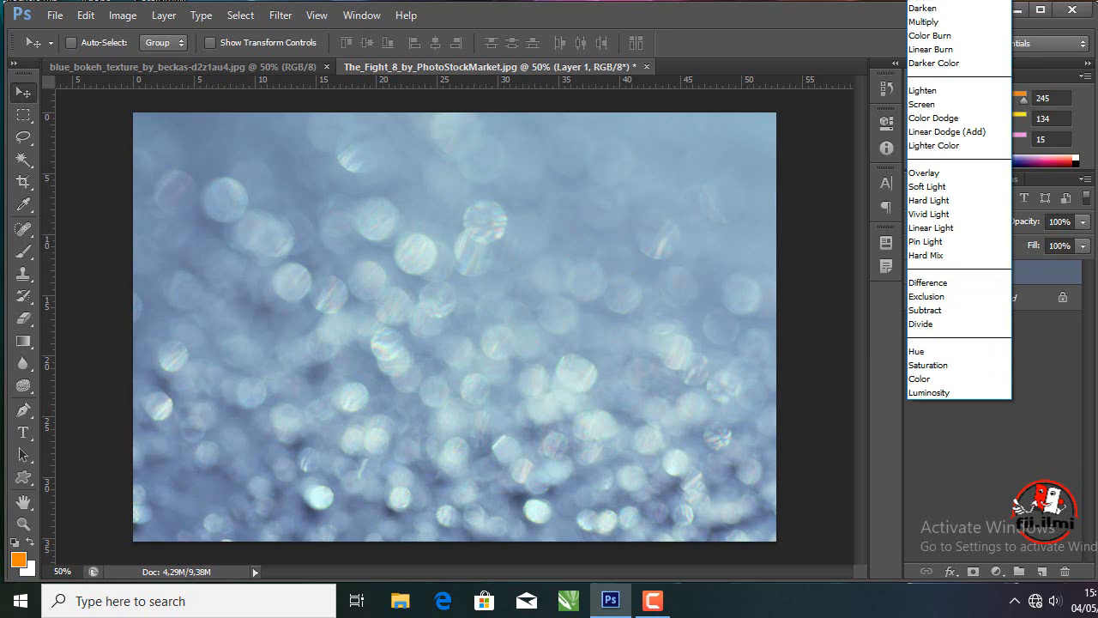
pyautogui.click(940, 0)
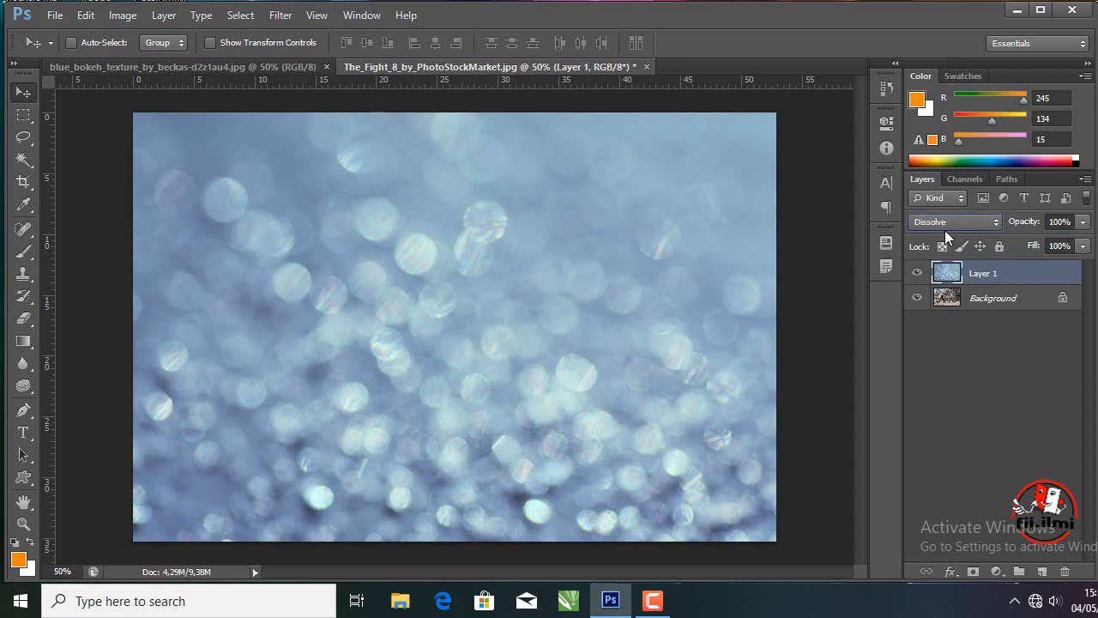
pyautogui.press('Down')
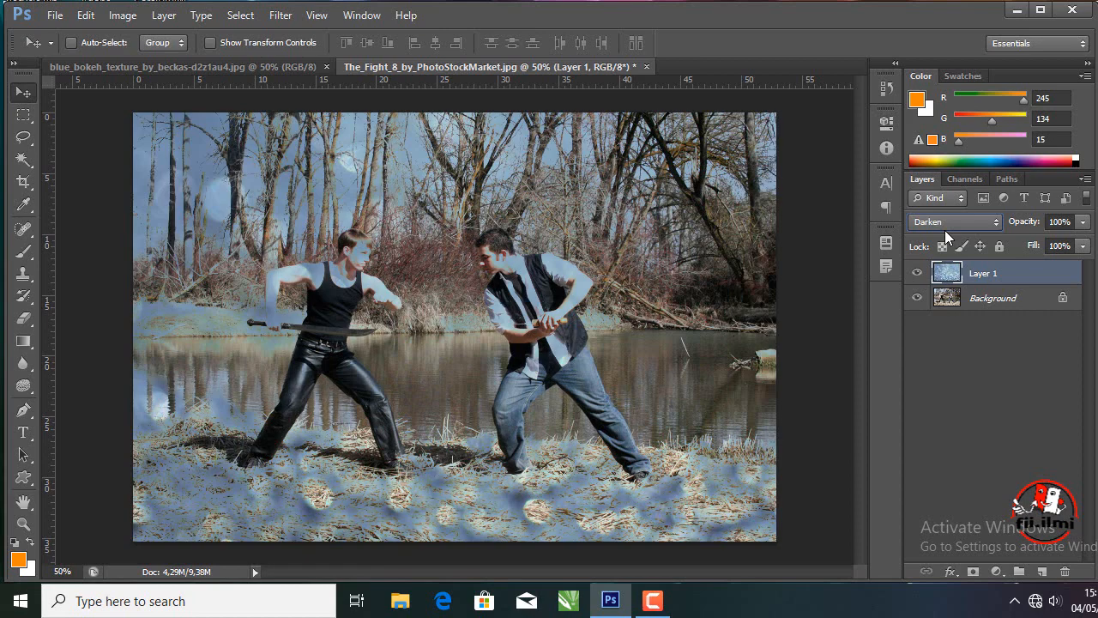
pyautogui.press('Down')
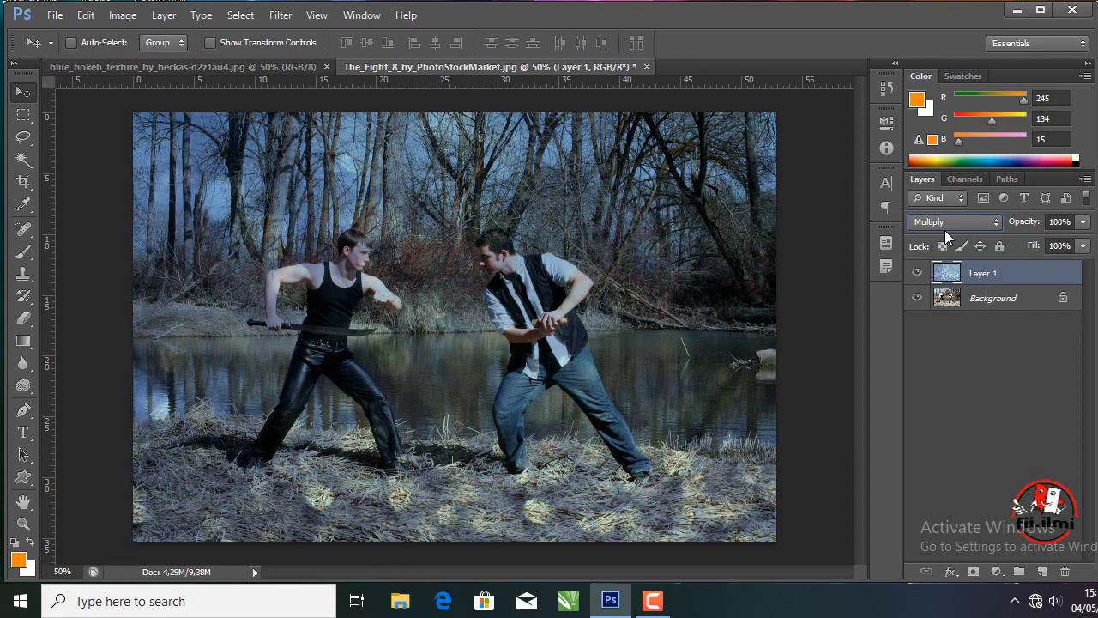
pyautogui.press('Down')
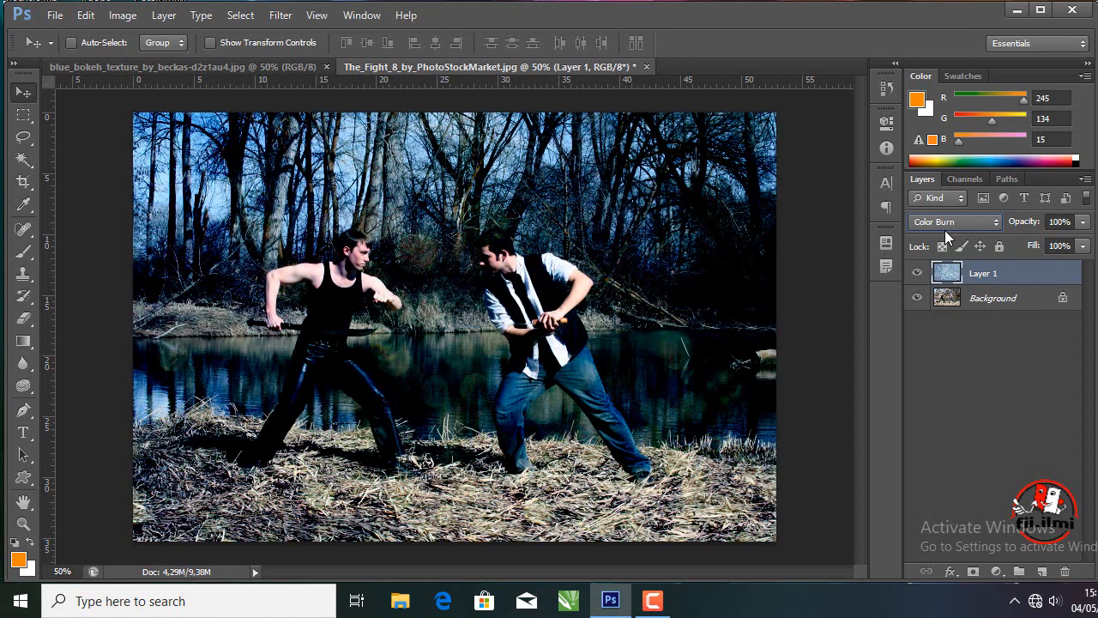
pyautogui.press('Down')
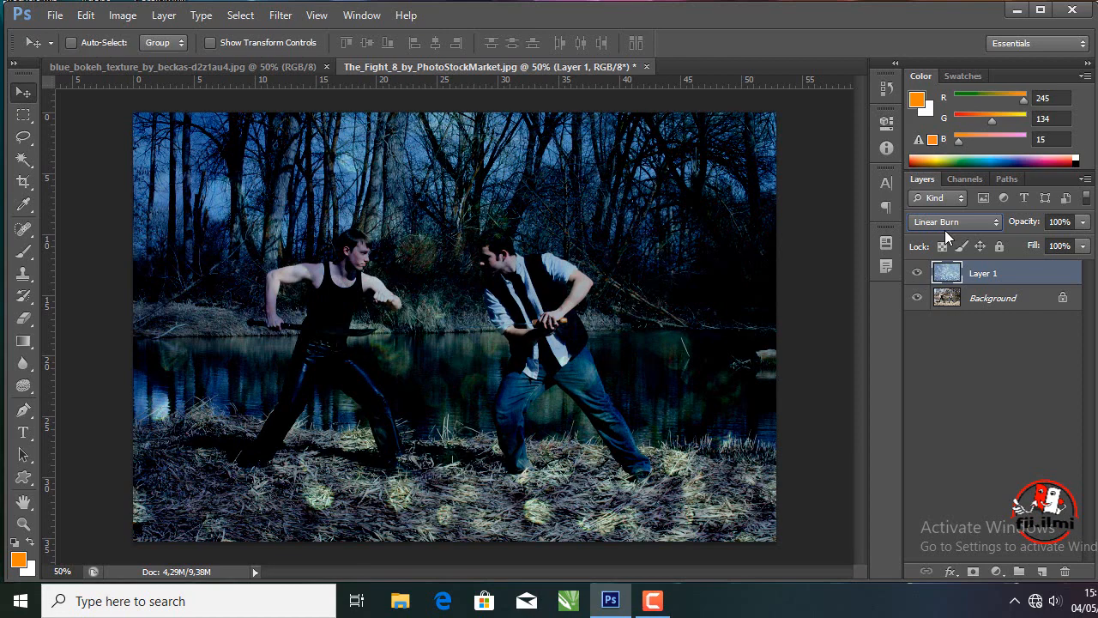
pyautogui.press('Down')
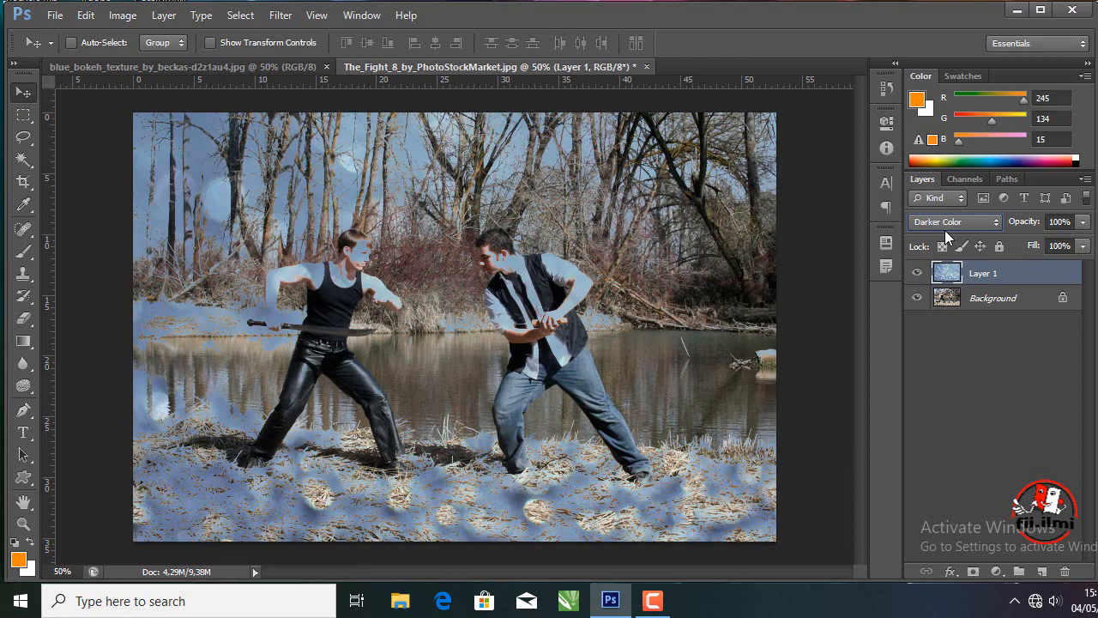
pyautogui.press('Down')
pyautogui.press('Down')
pyautogui.press('Down')
pyautogui.press('Down')
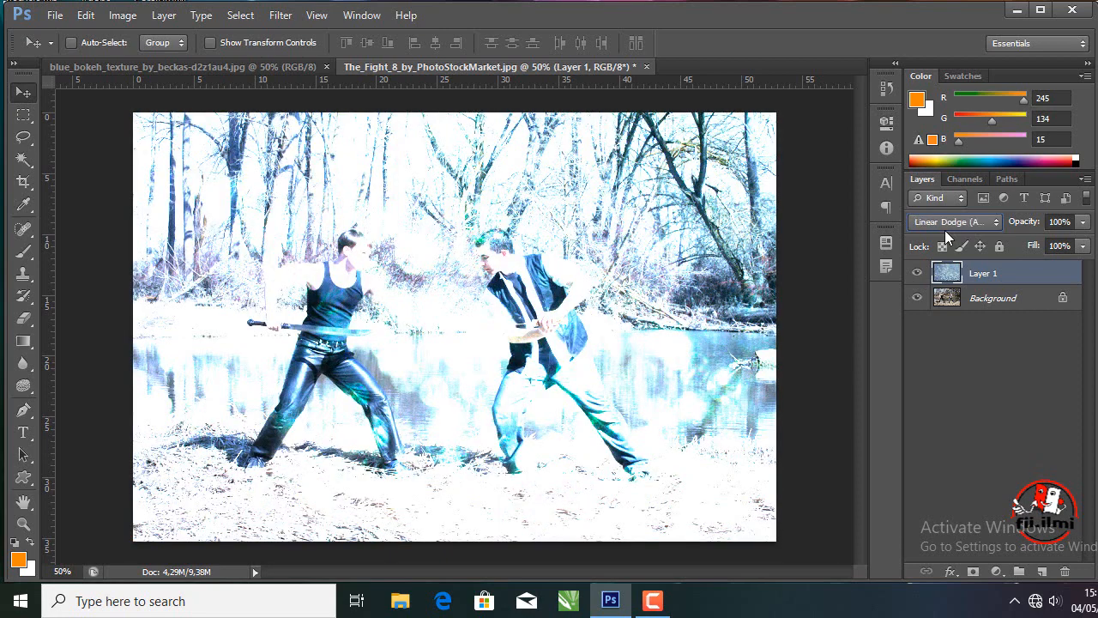
pyautogui.press('Down')
pyautogui.press('Down')
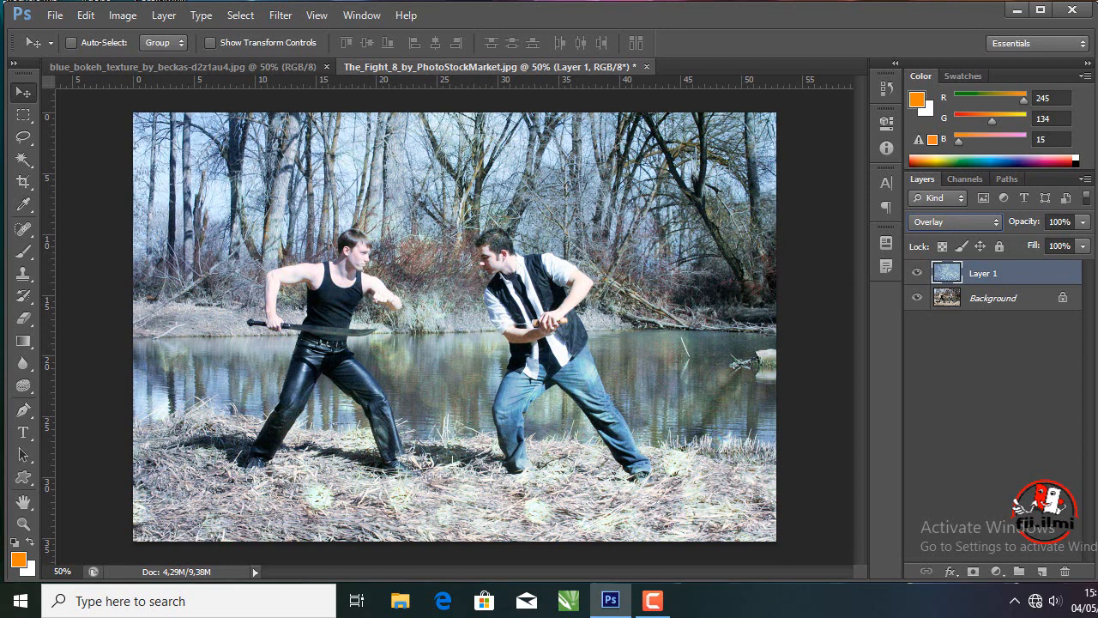
# Deselect Layer 1, then hide and show it to compare the fight photo with and without the bokeh overlay.
pyautogui.click(1083, 223)
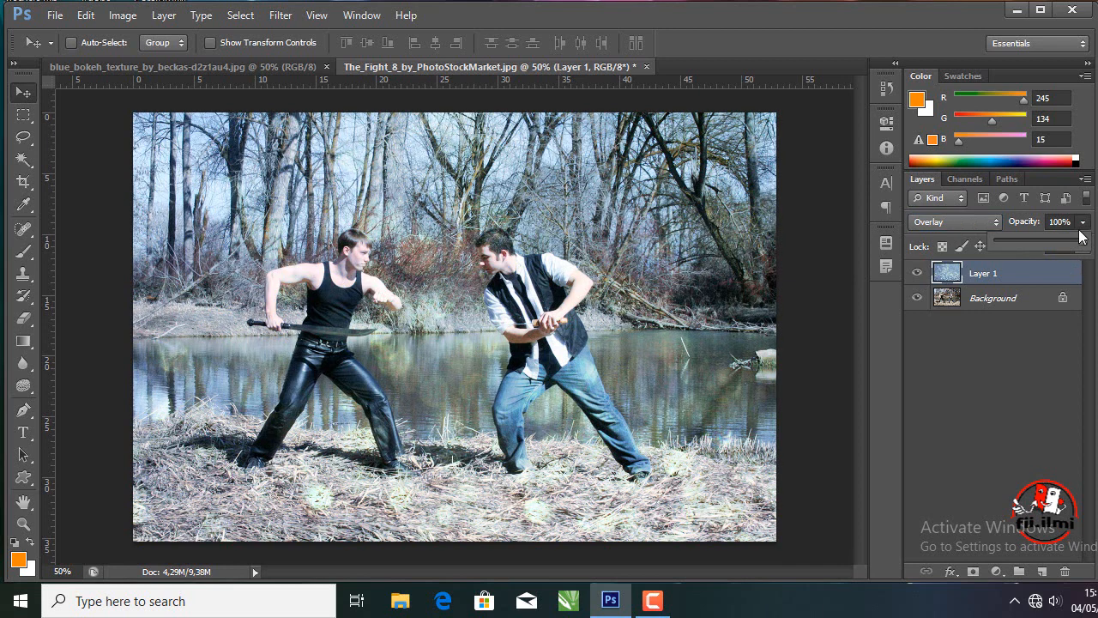
pyautogui.click(1084, 224)
pyautogui.click(1049, 347)
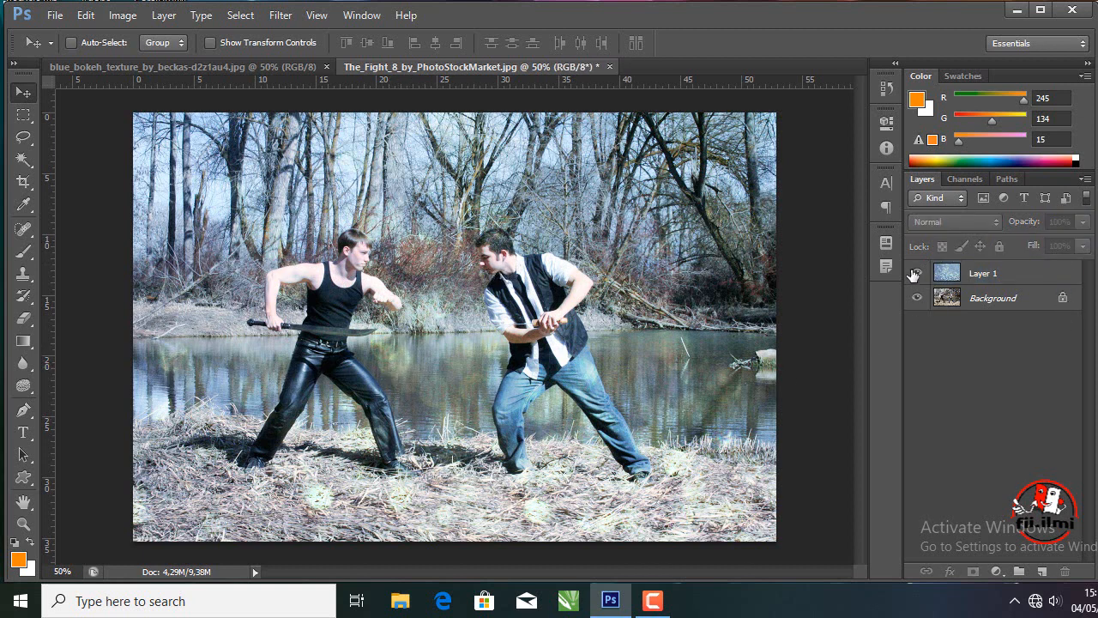
pyautogui.click(917, 272)
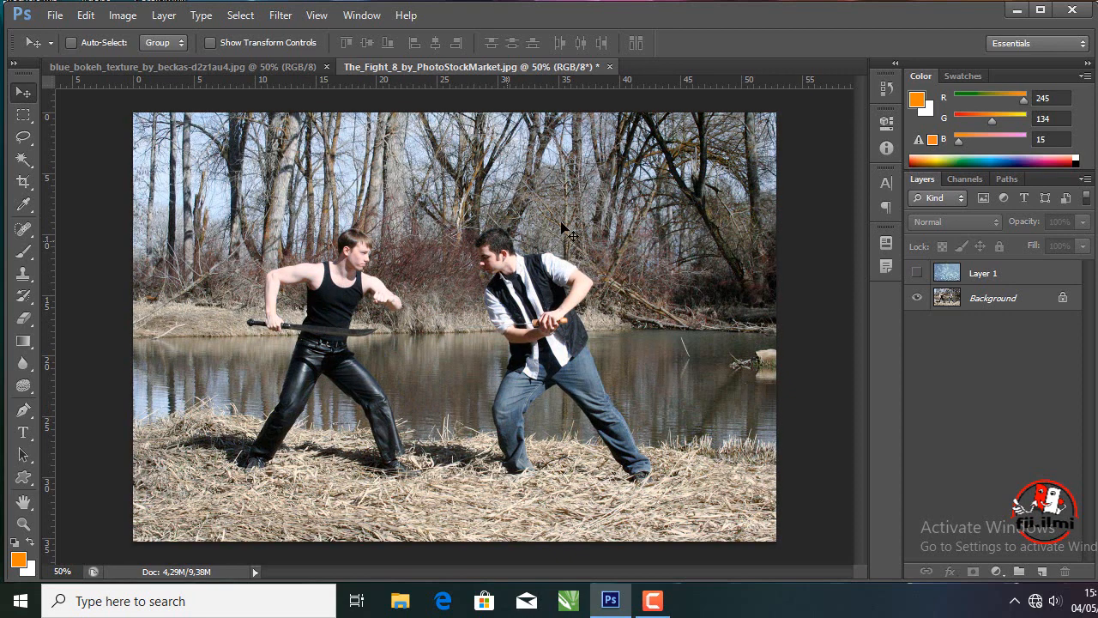
pyautogui.click(917, 273)
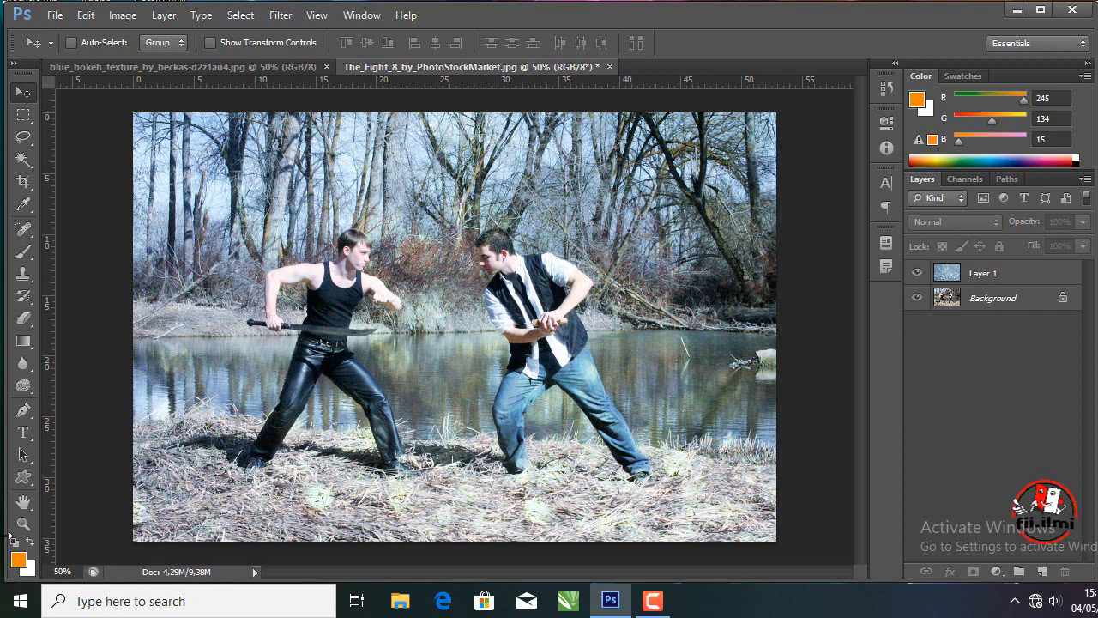
pyautogui.click(54, 16)
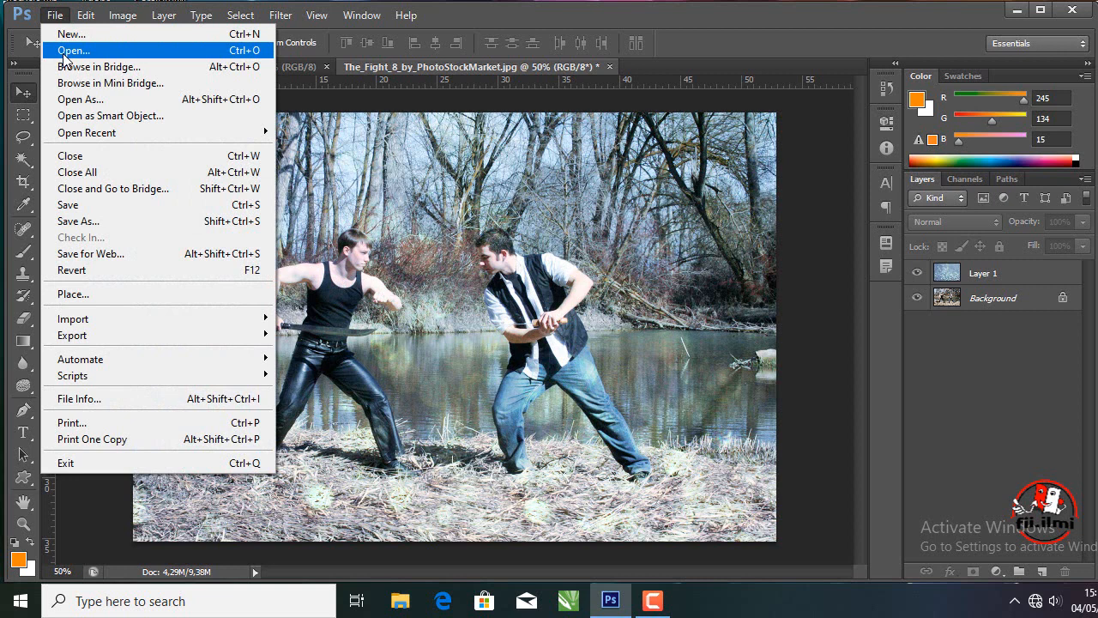
pyautogui.click(459, 299)
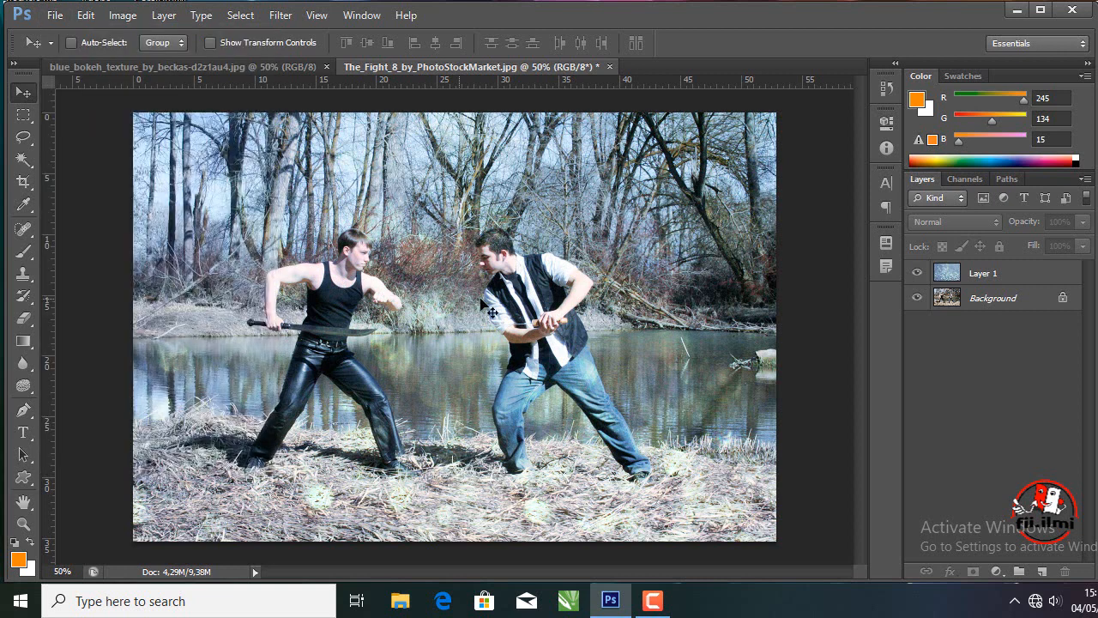
# Add a new empty layer above Layer 1 and set the foreground colour to orange df8423.
pyautogui.click(1021, 275)
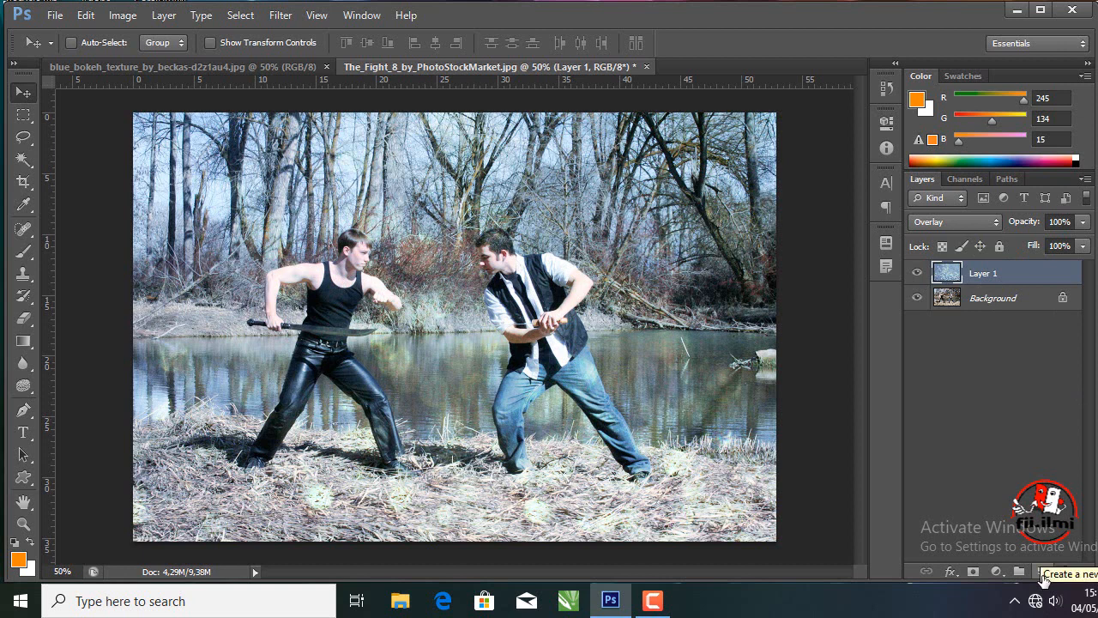
pyautogui.click(1042, 571)
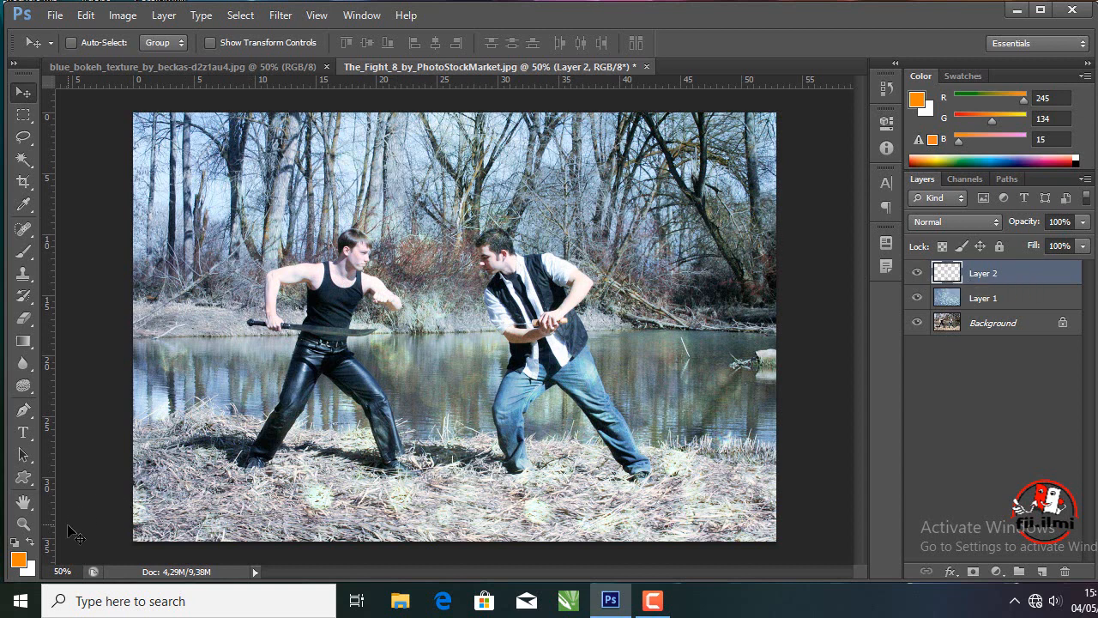
pyautogui.click(19, 562)
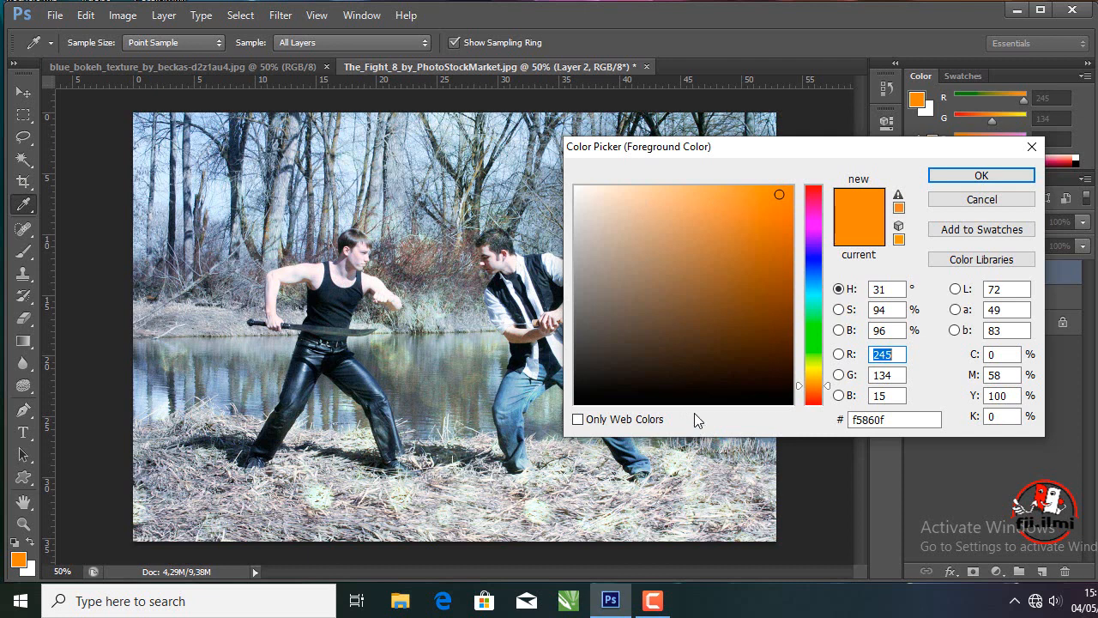
pyautogui.click(760, 213)
pyautogui.click(759, 214)
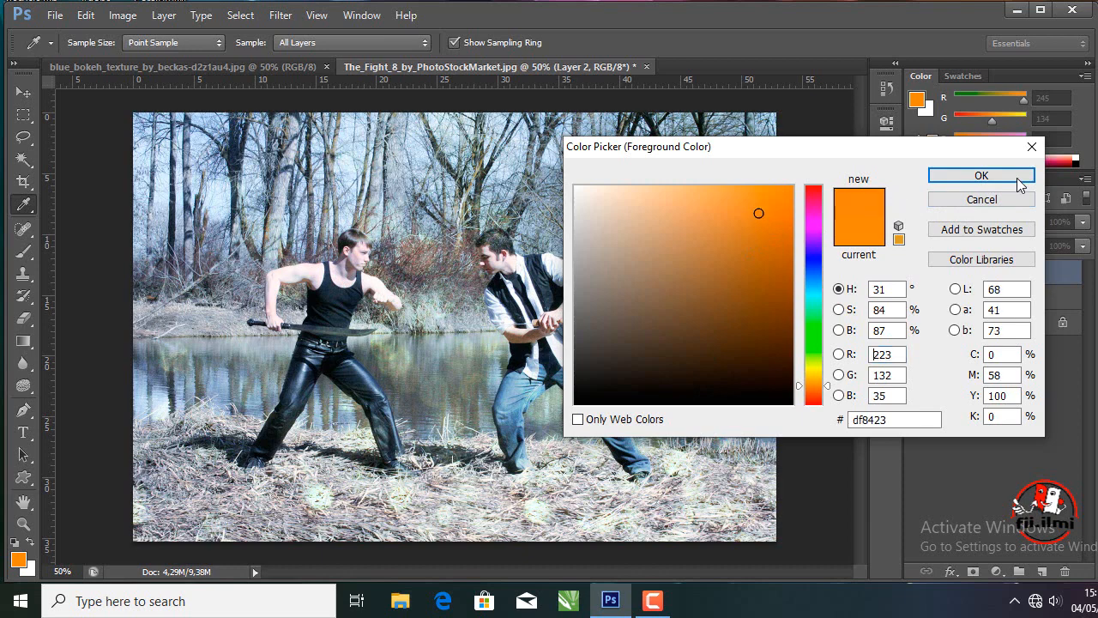
pyautogui.click(981, 175)
pyautogui.press('v')
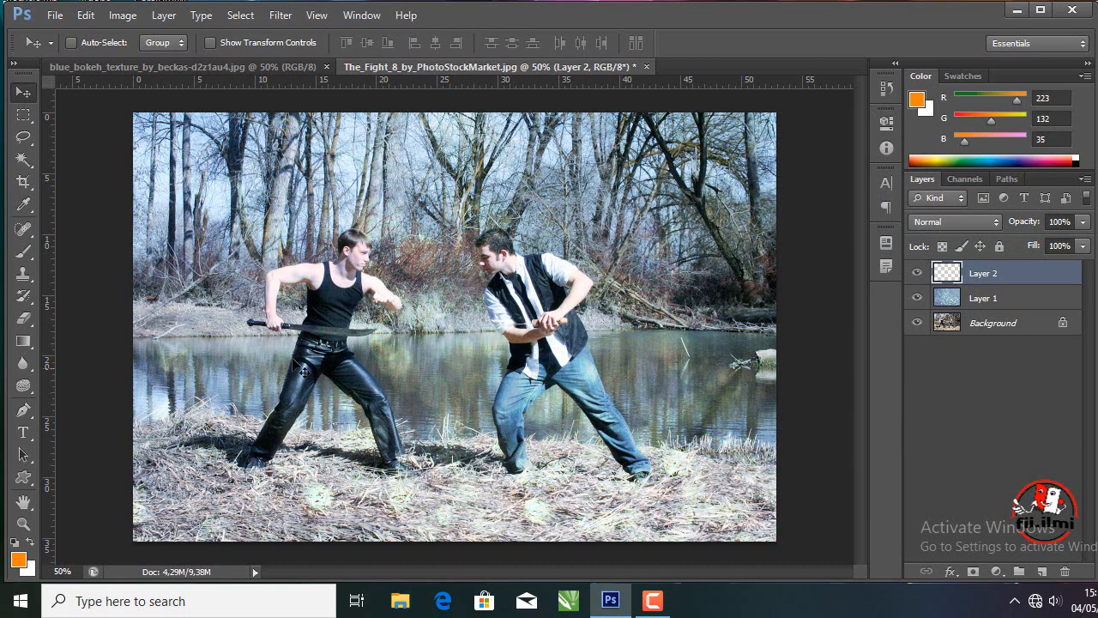
# Fill the new empty layer with the orange foreground colour using the Paint Bucket tool.
pyautogui.click(24, 343)
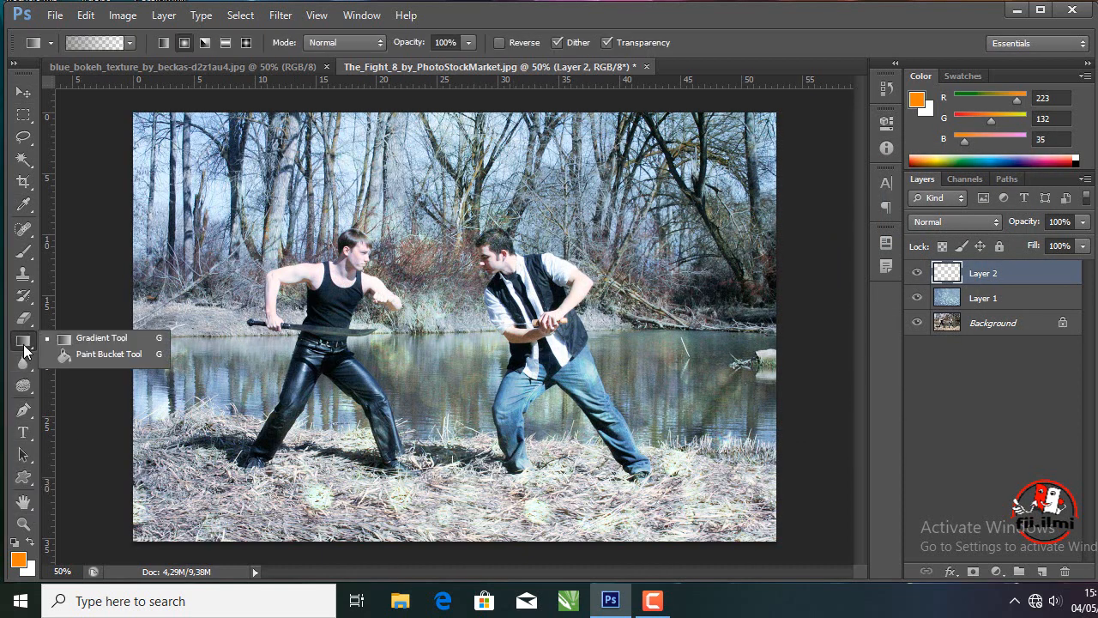
pyautogui.click(74, 356)
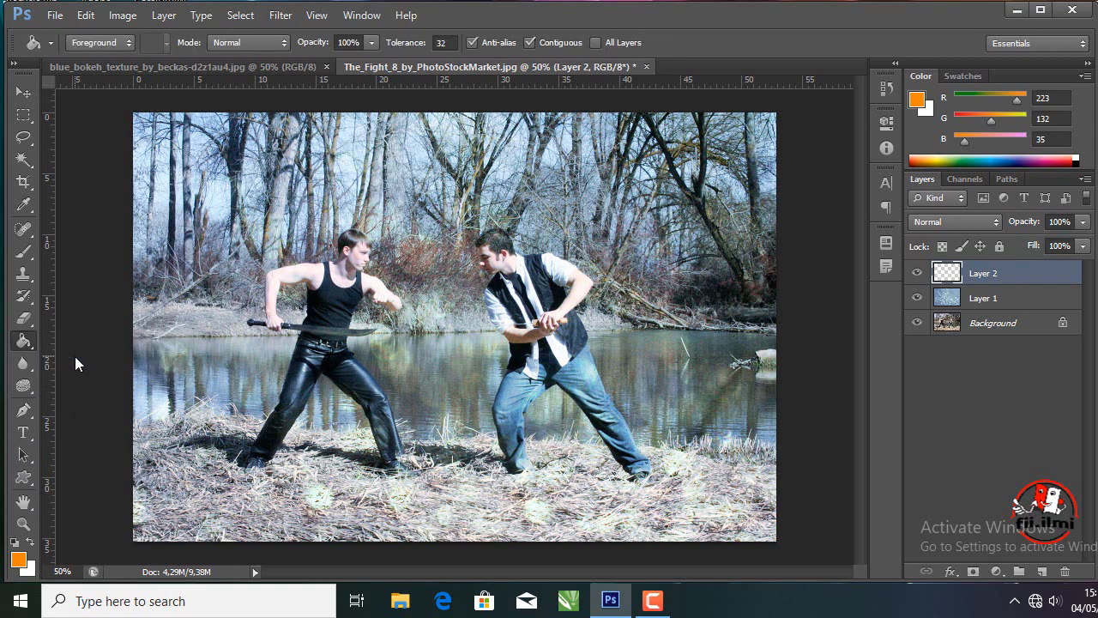
pyautogui.click(455, 286)
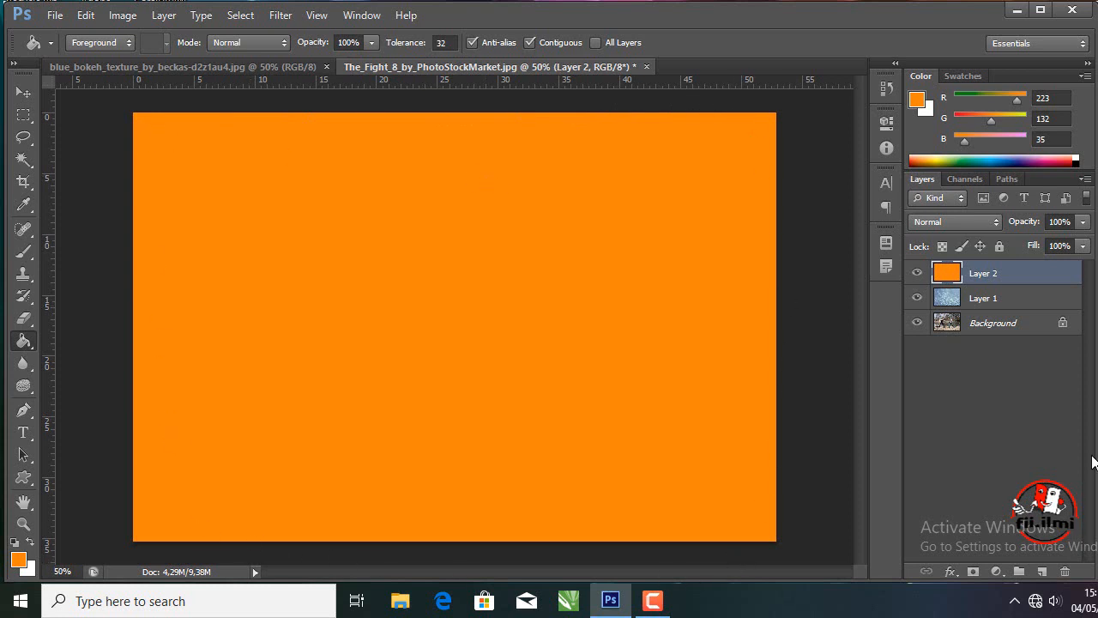
# Try Dissolve, Multiply, Color Burn, Screen and Color Dodge on the orange Layer 2, and set its blending mode to Soft Light.
pyautogui.click(988, 222)
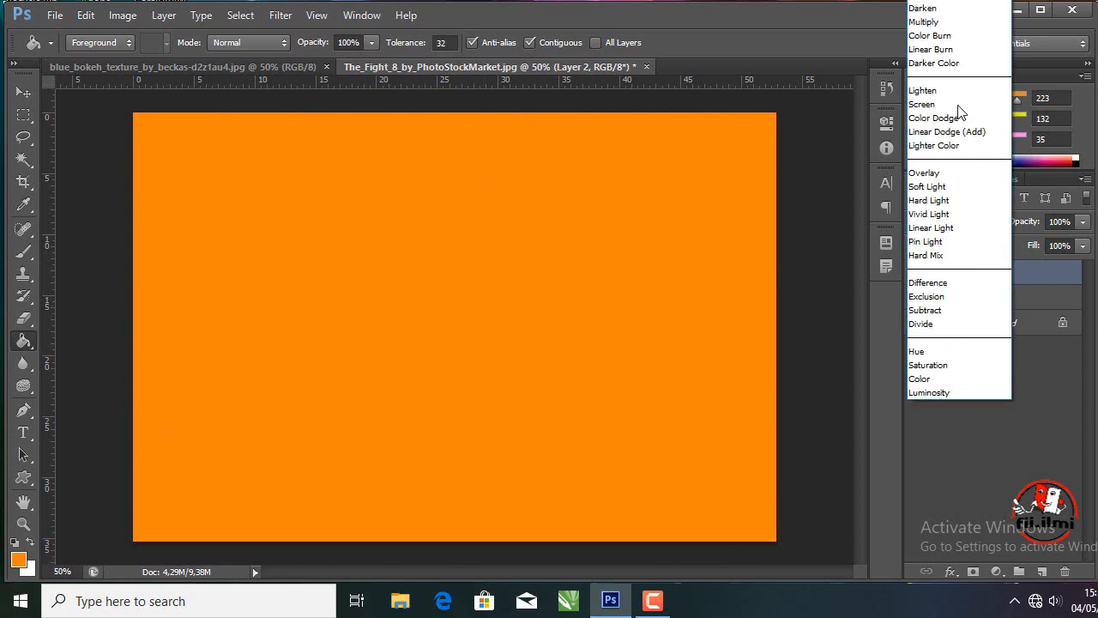
pyautogui.click(872, 250)
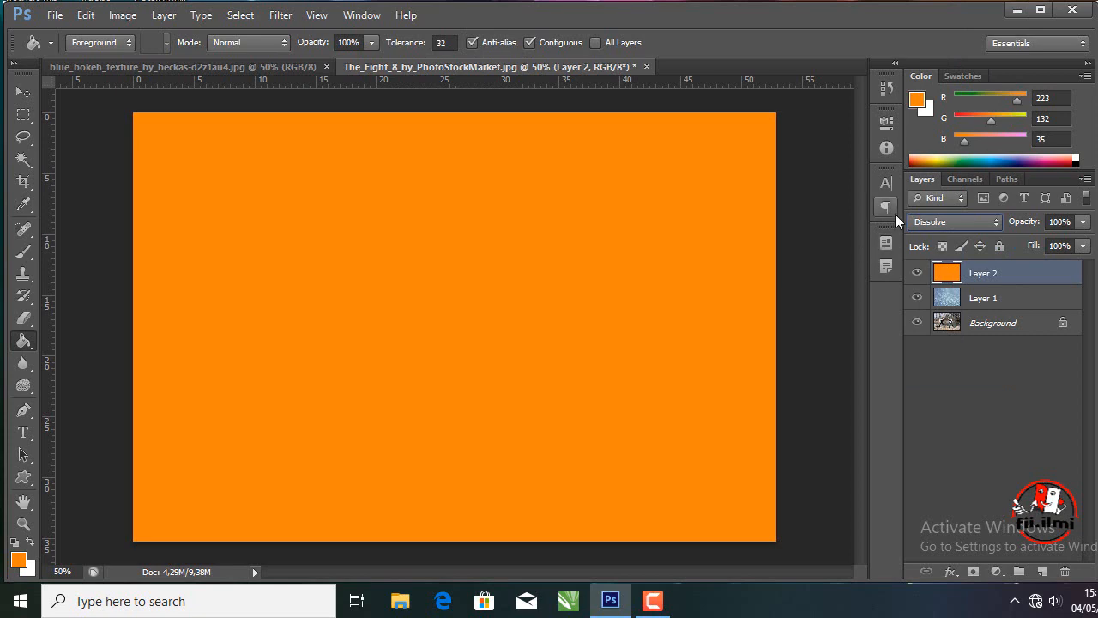
pyautogui.press('Down')
pyautogui.press('Down')
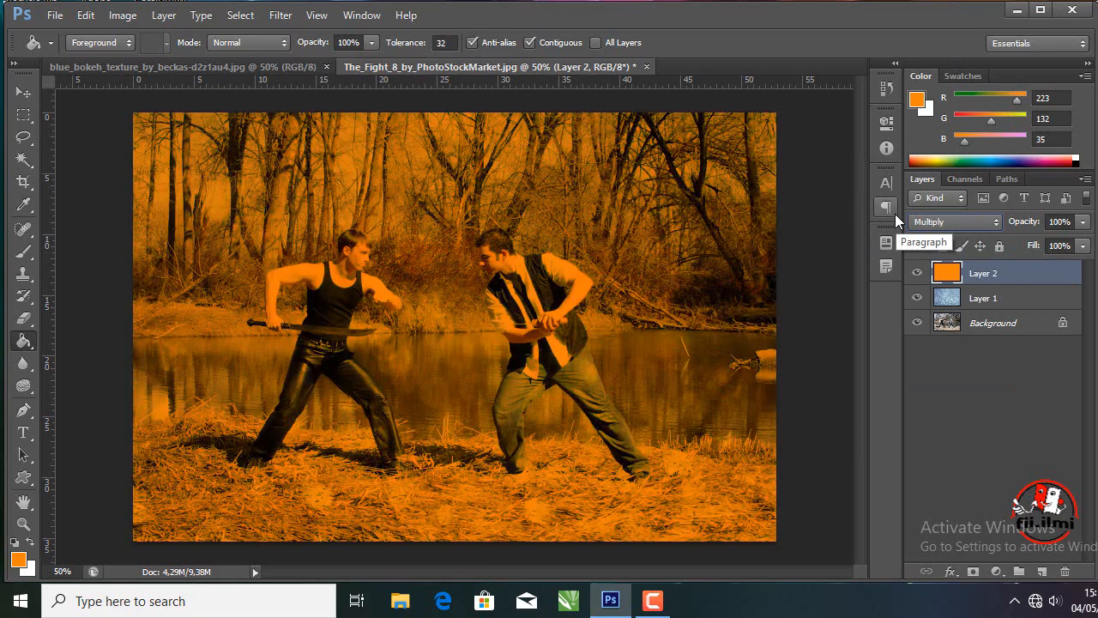
pyautogui.press('Down')
pyautogui.press('Down')
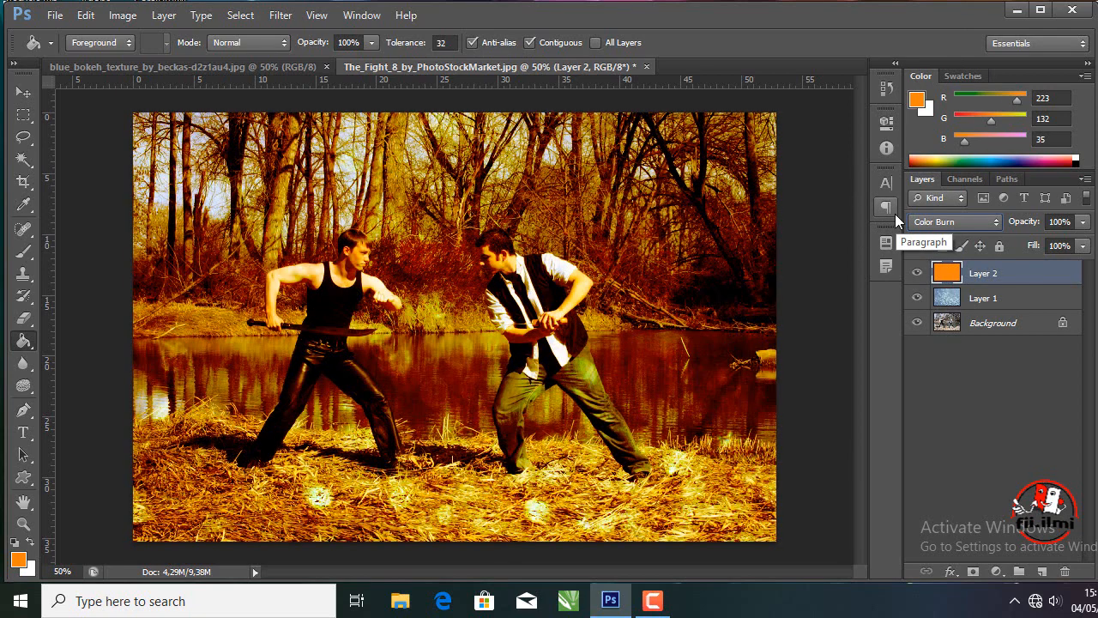
pyautogui.press('Down')
pyautogui.press('Down')
pyautogui.press('Down')
pyautogui.press('Down')
pyautogui.press('Down')
pyautogui.press('Down')
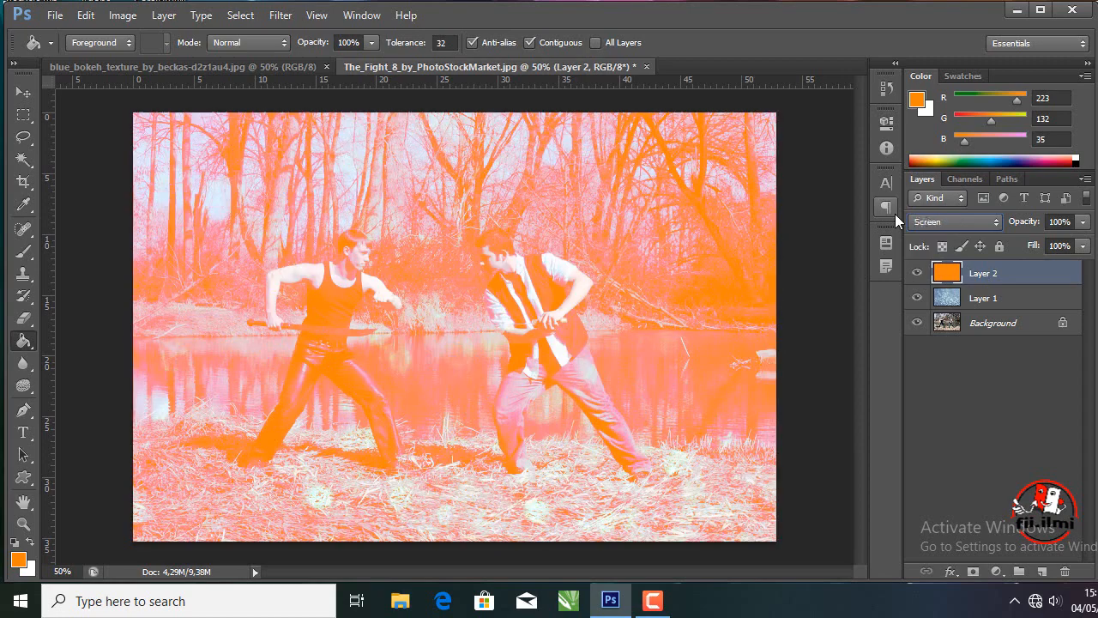
pyautogui.press('Up')
pyautogui.press('Up')
pyautogui.press('Up')
pyautogui.press('Up')
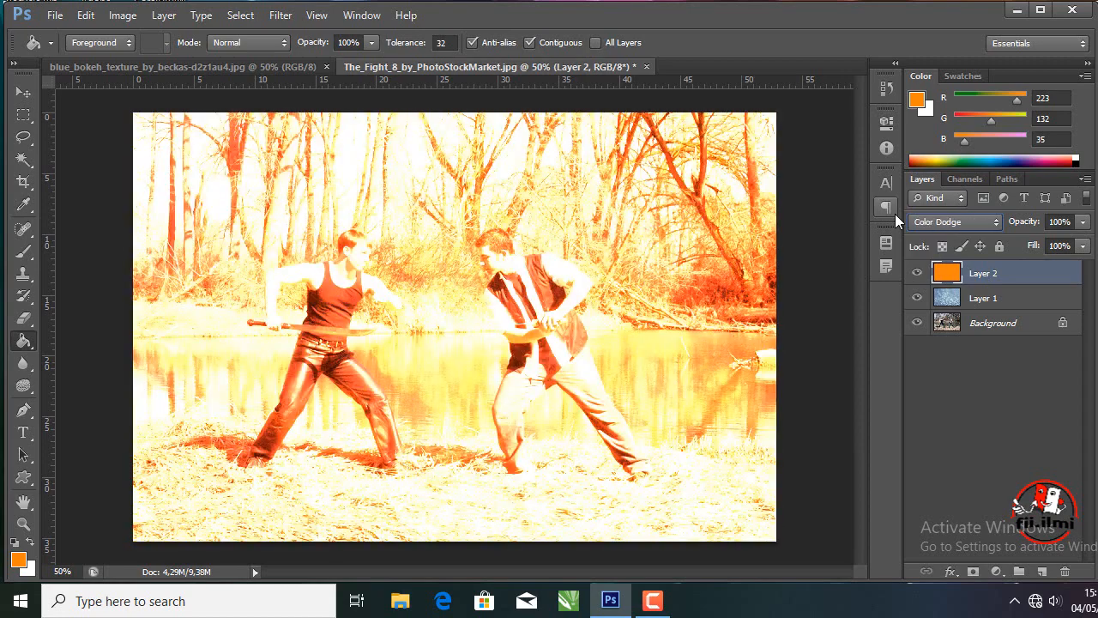
pyautogui.click(951, 221)
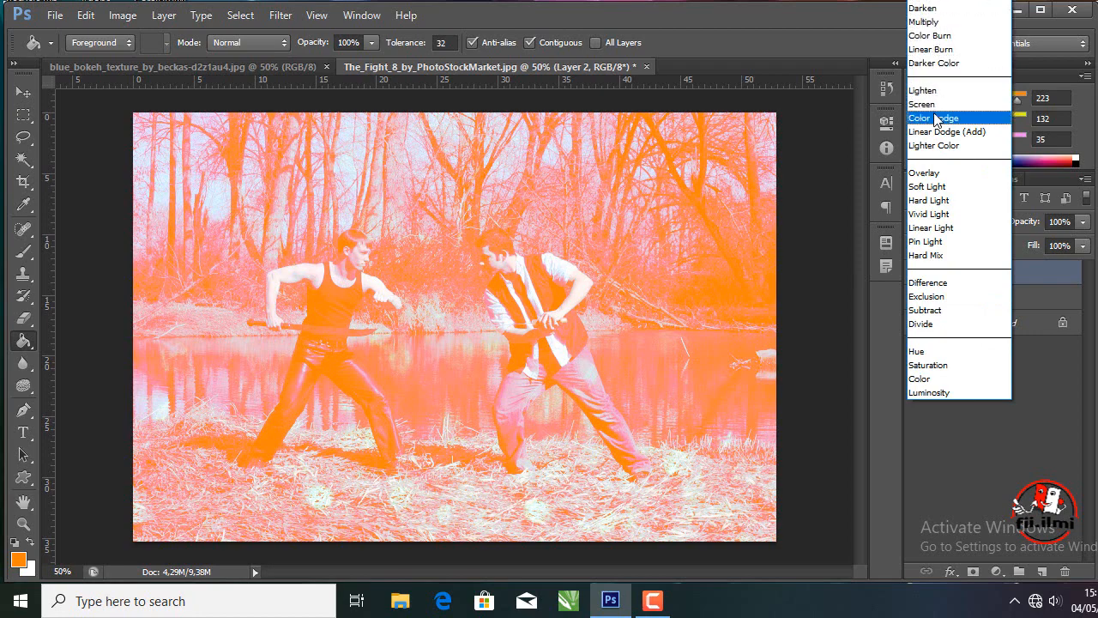
pyautogui.click(933, 183)
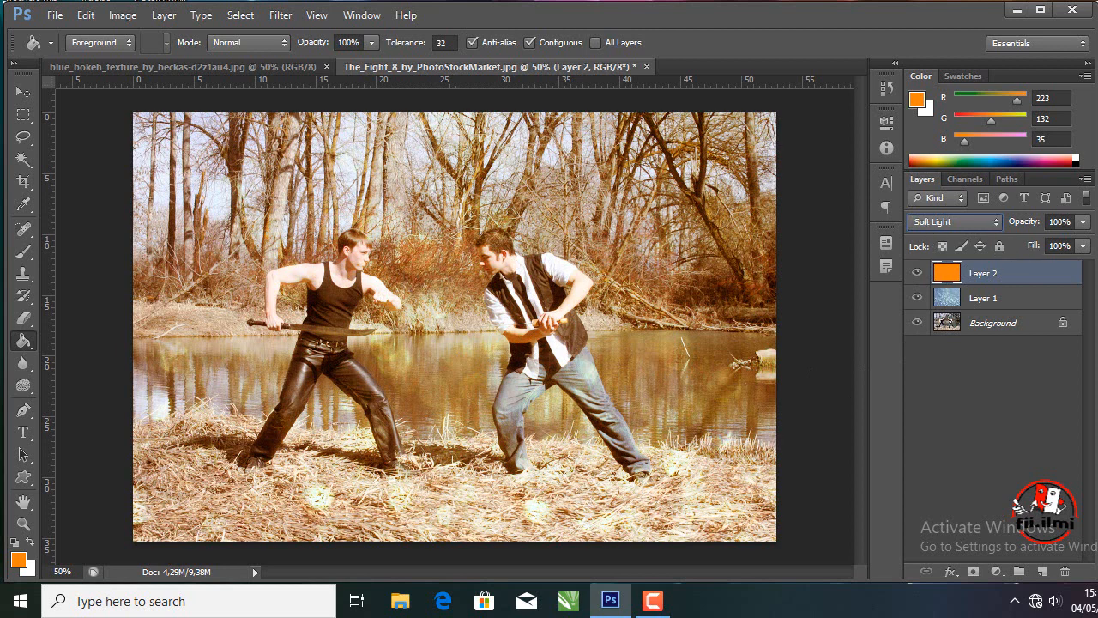
# Lower the opacity of the orange Layer 2 to 65% and deselect the layer.
pyautogui.click(1083, 225)
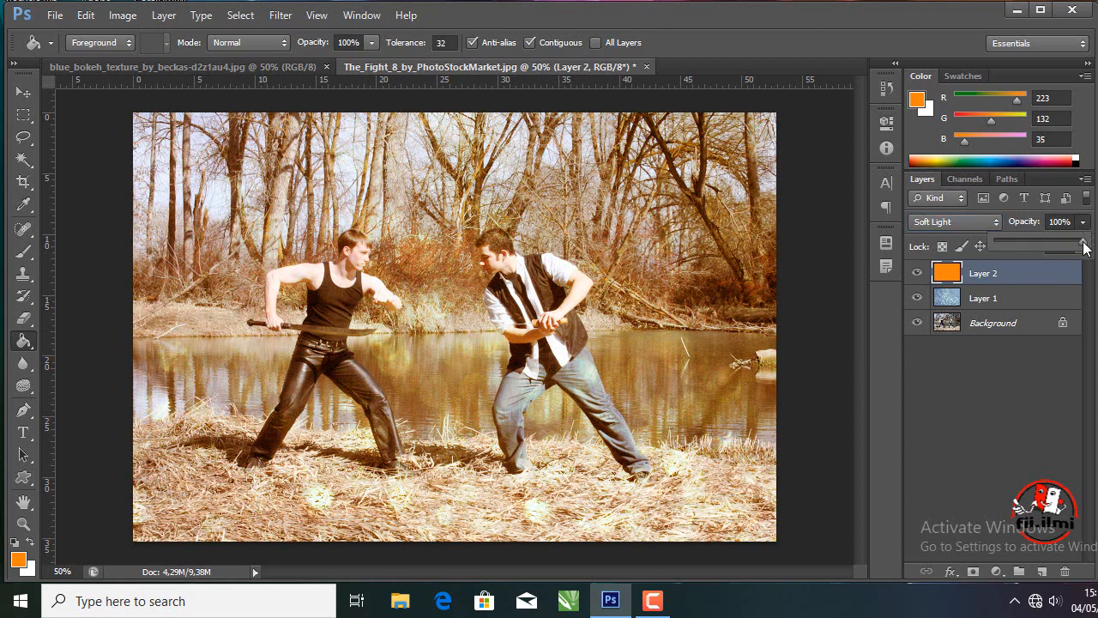
pyautogui.moveTo(1084, 244); pyautogui.dragTo(1064, 248)
pyautogui.click(983, 382)
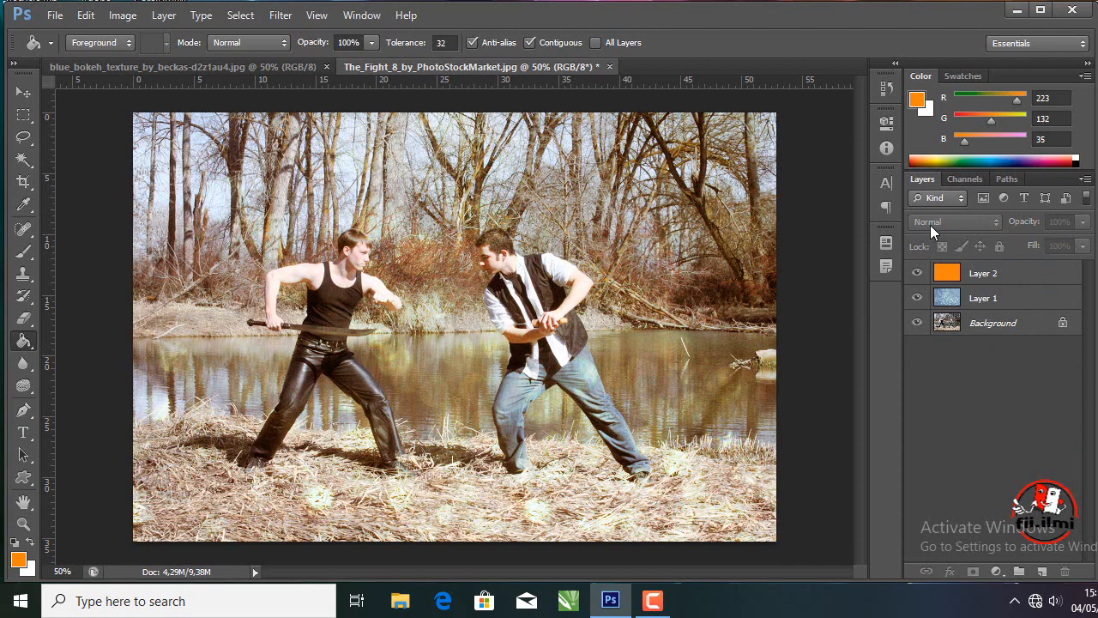
# Hide and show Layer 2 and Layer 1 in turn to compare the fight photo with and without each overlay.
pyautogui.click(917, 274)
pyautogui.click(917, 297)
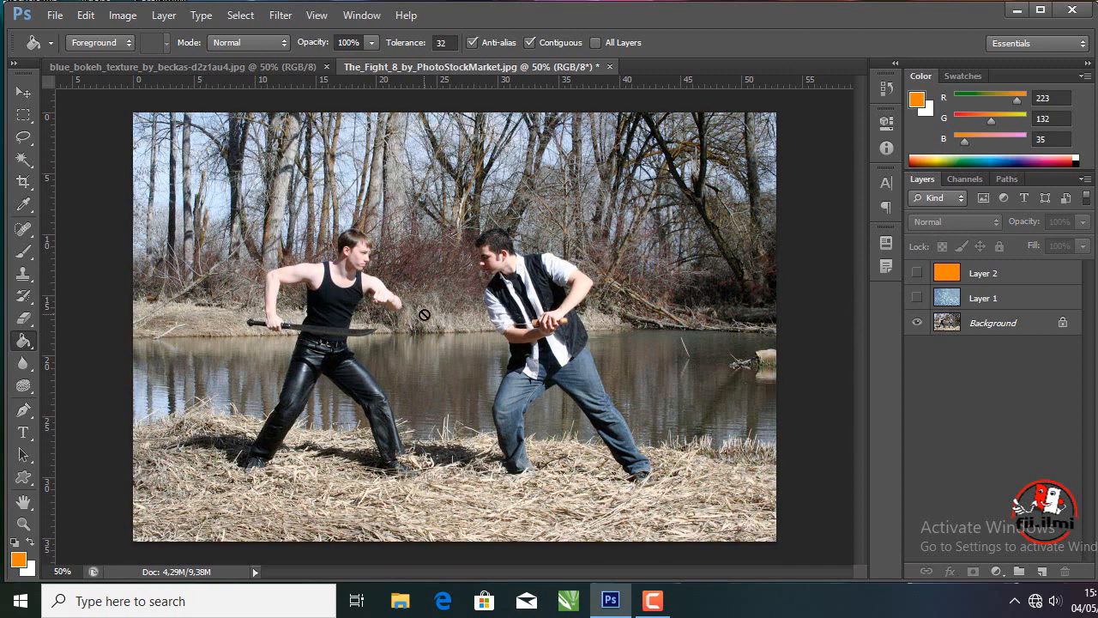
pyautogui.click(917, 298)
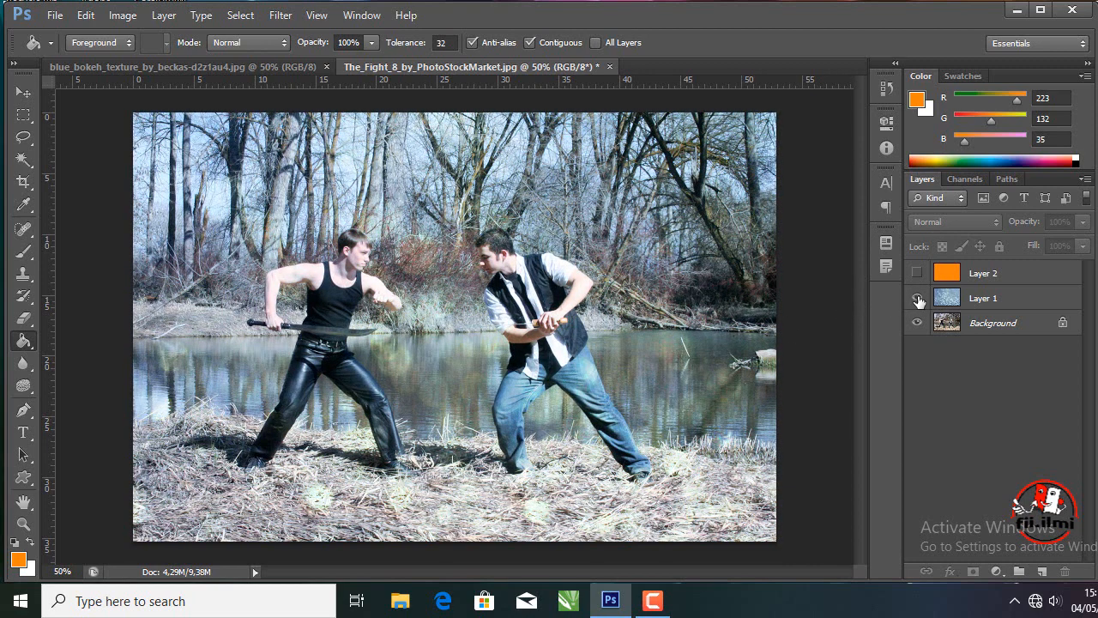
pyautogui.click(917, 273)
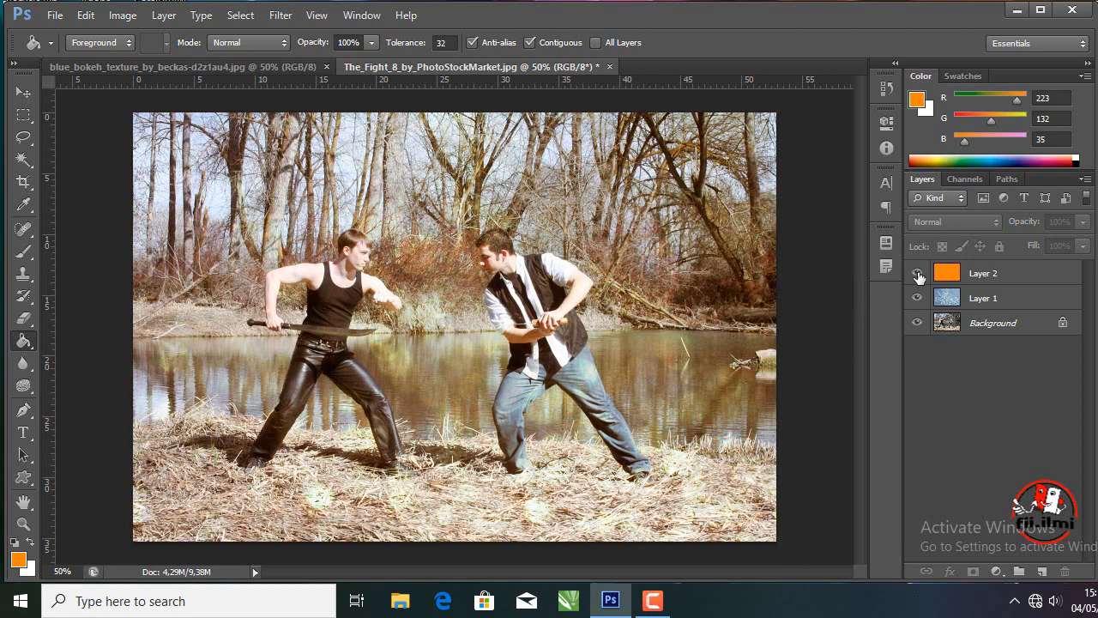
pyautogui.click(917, 298)
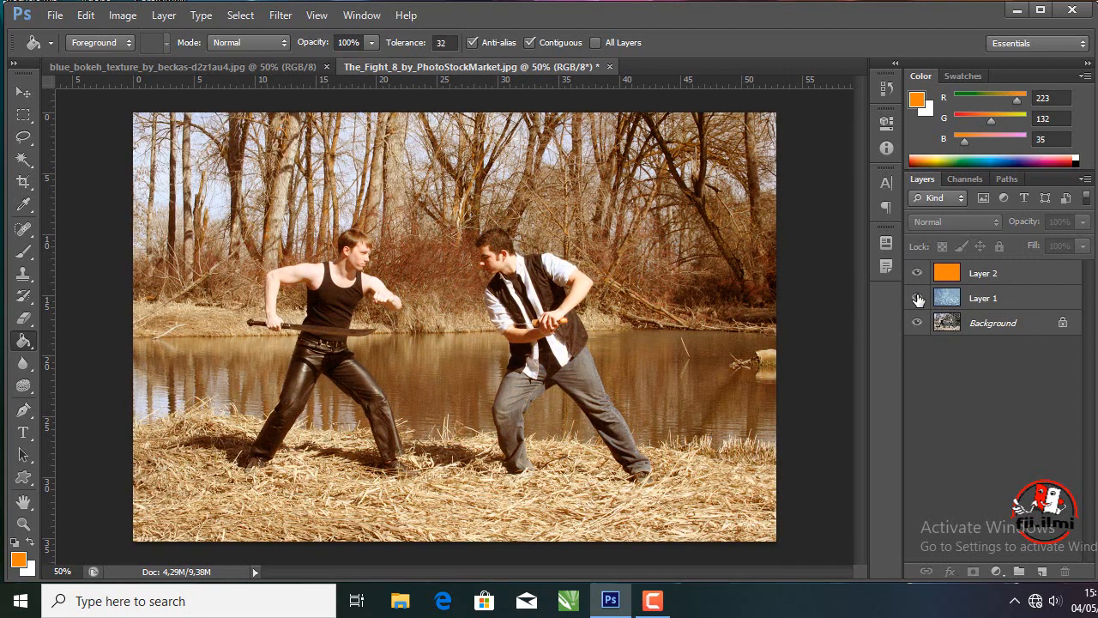
pyautogui.click(917, 297)
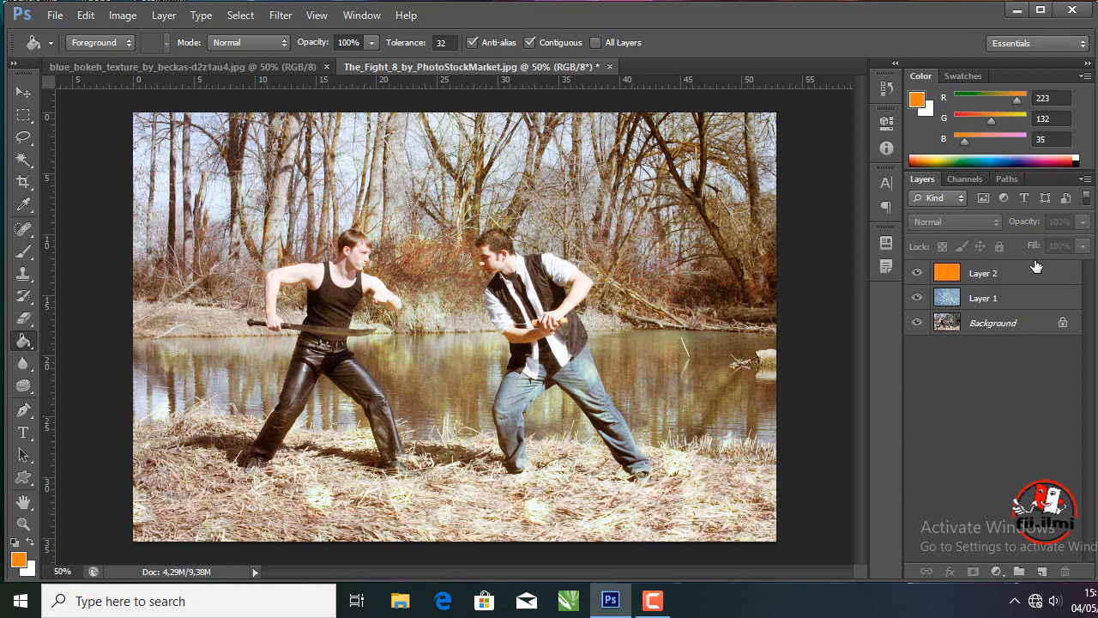
# Select Layer 2 and view its Fill slider without changing the value, and deselect the layer.
pyautogui.click(1013, 273)
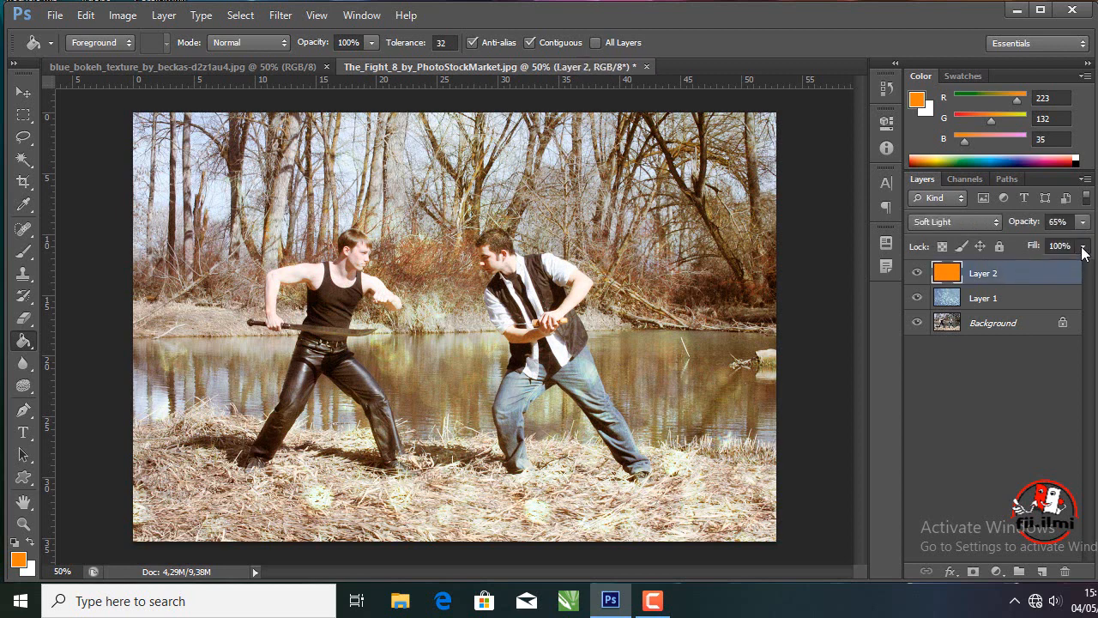
pyautogui.click(1082, 247)
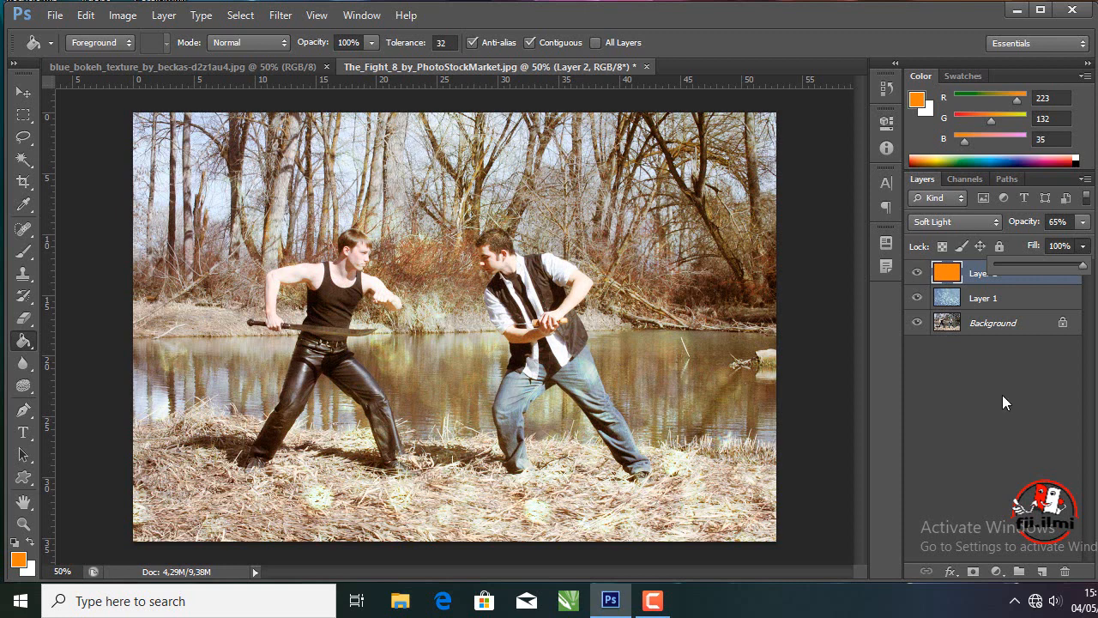
pyautogui.click(1082, 265)
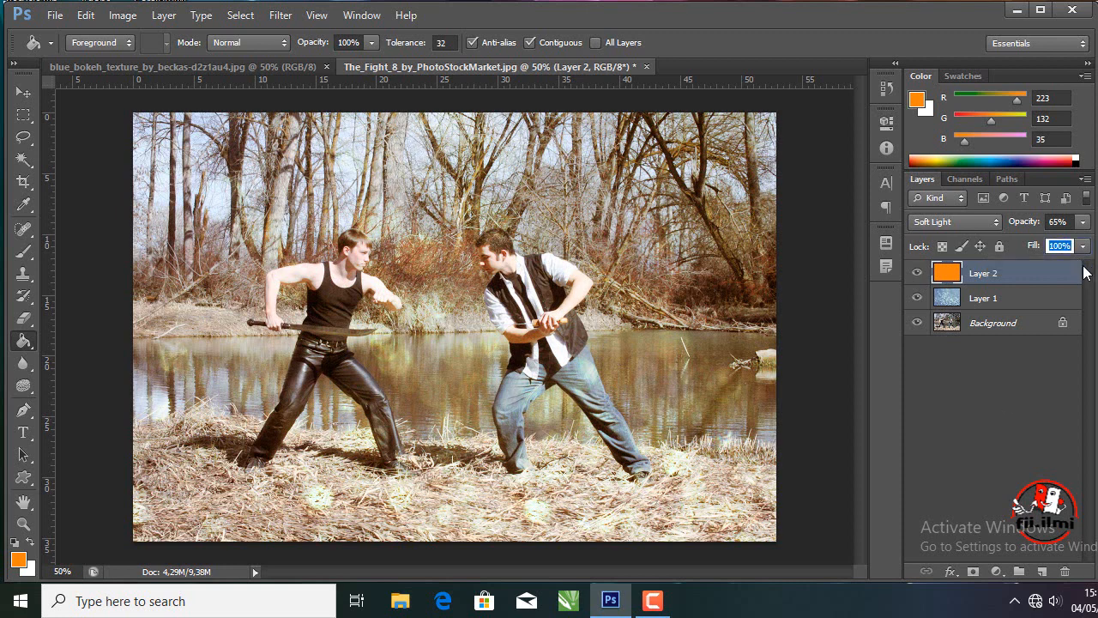
pyautogui.click(1083, 246)
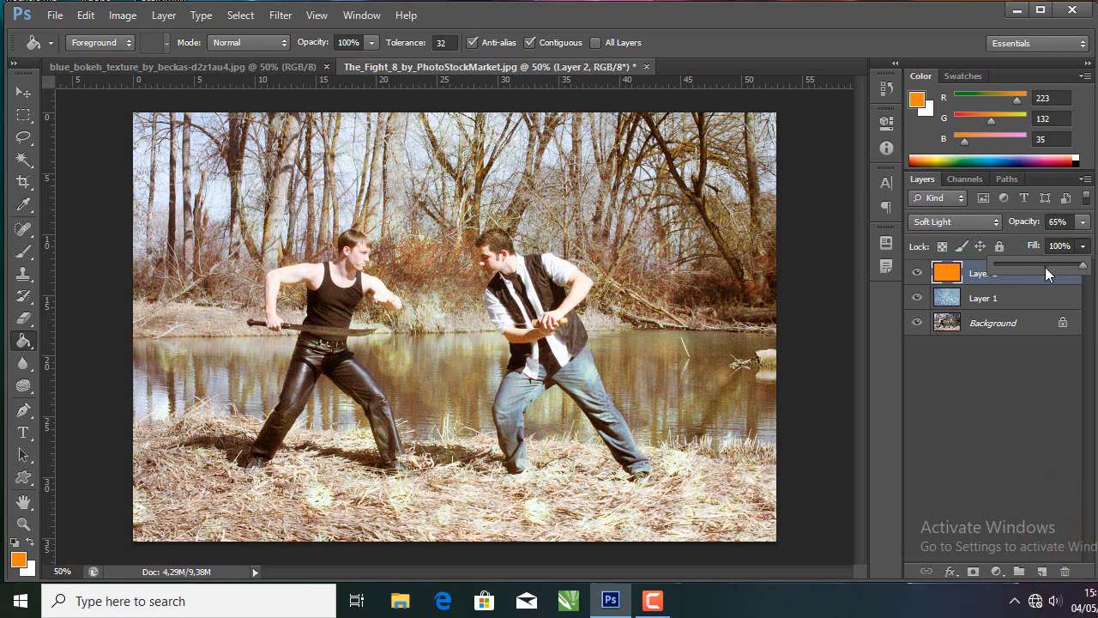
pyautogui.click(1048, 365)
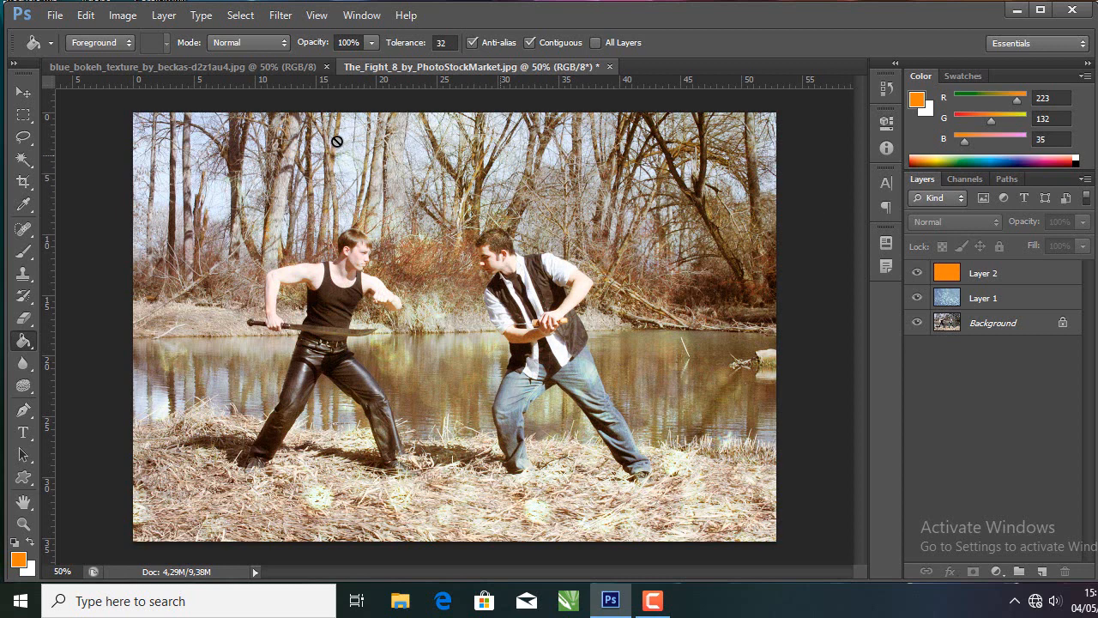
# Activate the Rectangular Marquee tool and look at the other marquee tools in its group.
pyautogui.click(23, 121)
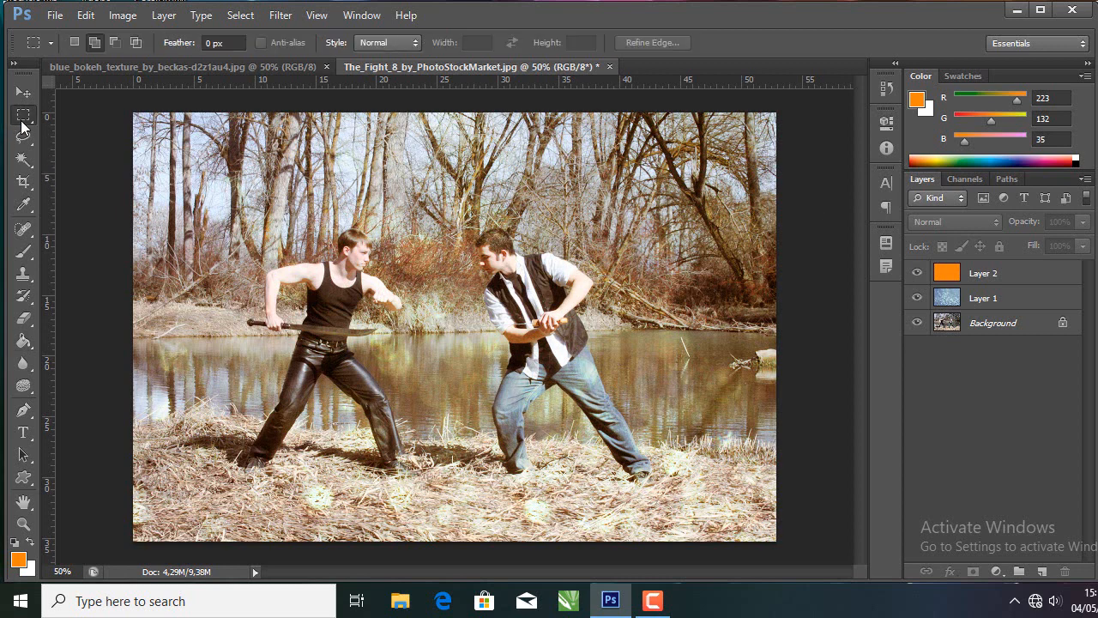
pyautogui.rightClick(24, 117)
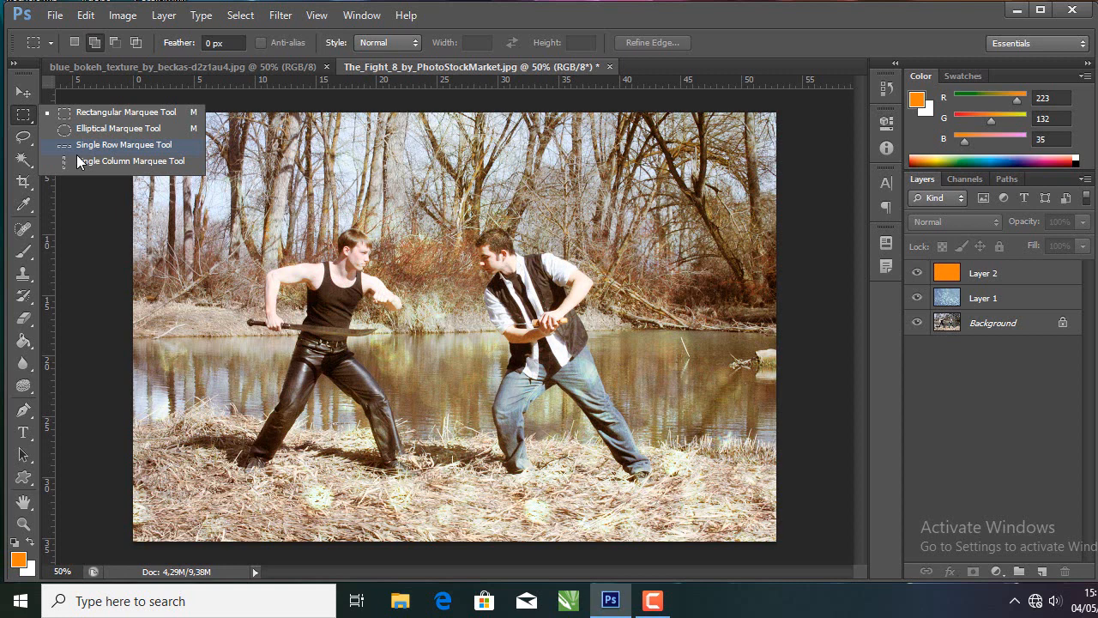
pyautogui.click(86, 215)
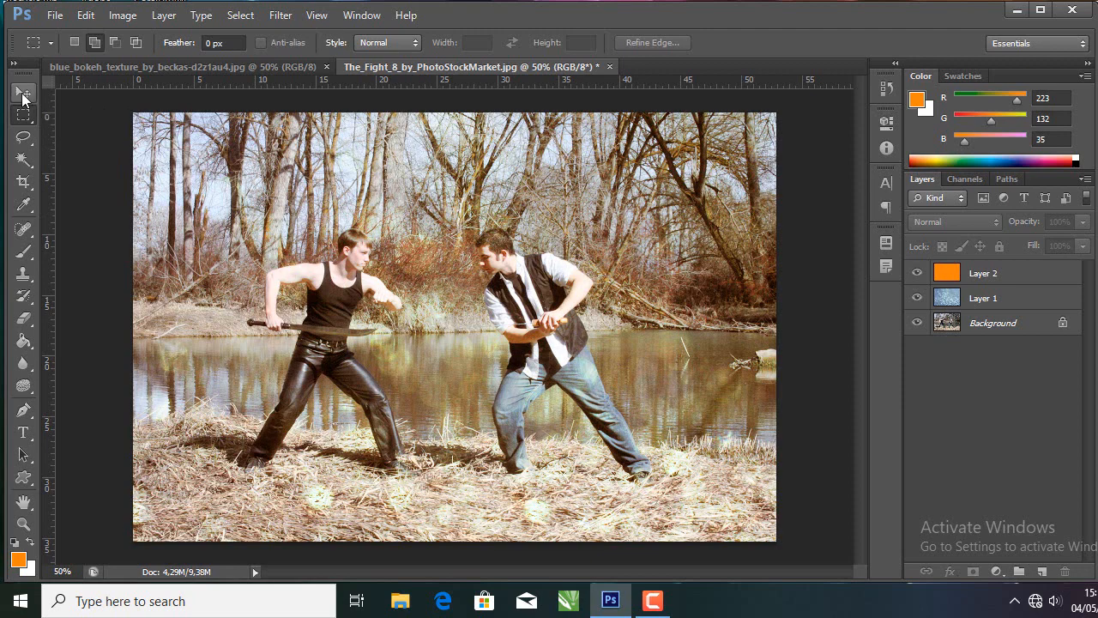
pyautogui.click(55, 17)
pyautogui.click(60, 20)
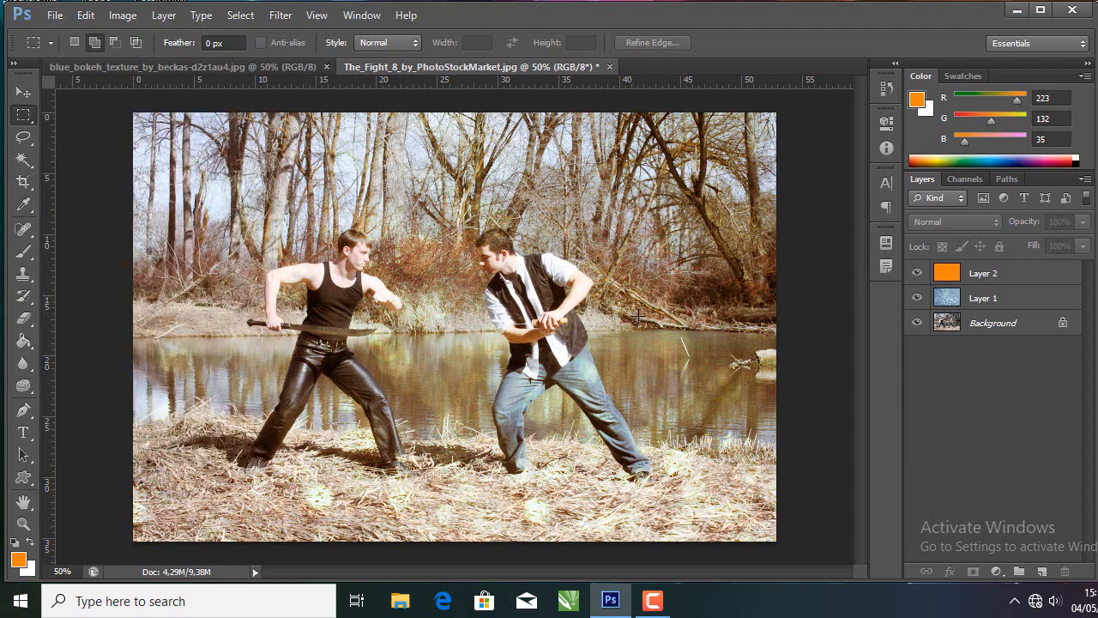